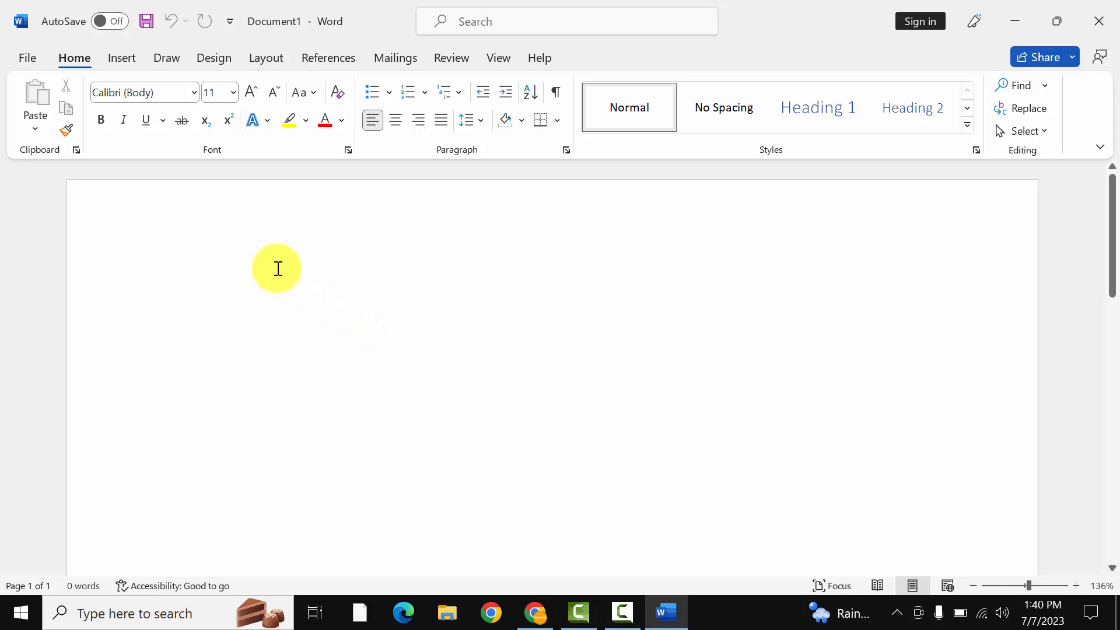
Set up the page with the chosen paper size, portrait orientation and Narrow margins
click(258, 65)
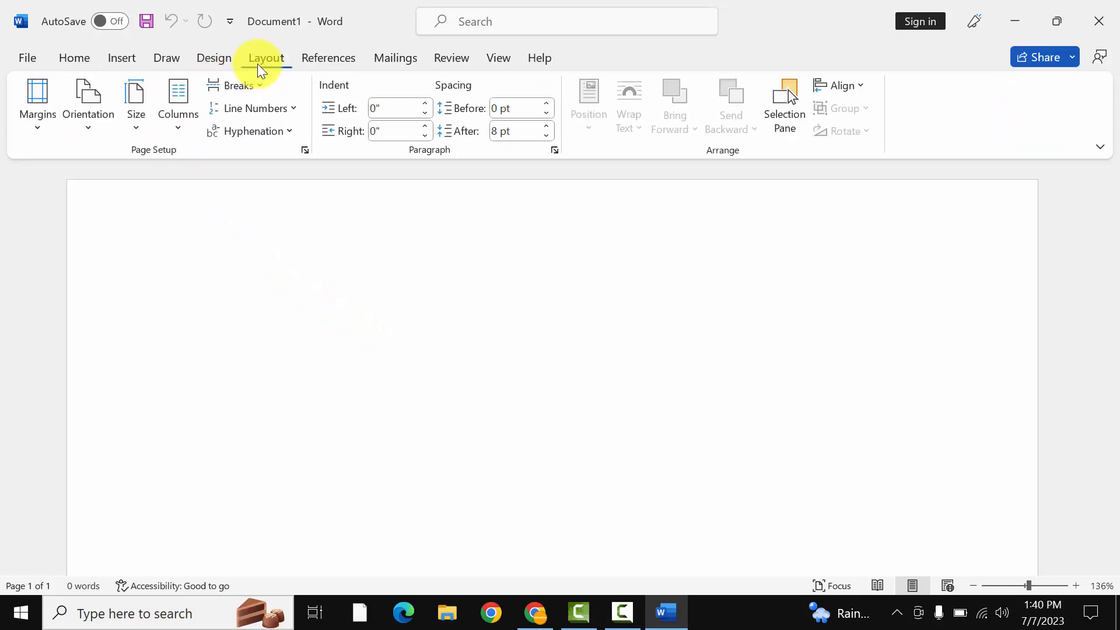
click(144, 105)
click(163, 169)
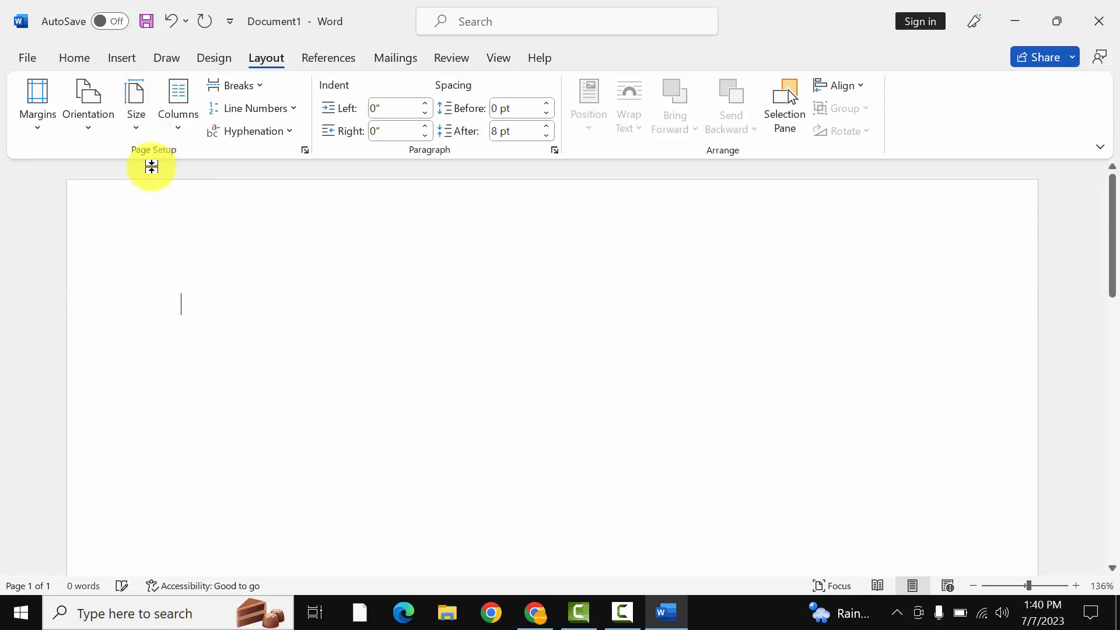
click(102, 111)
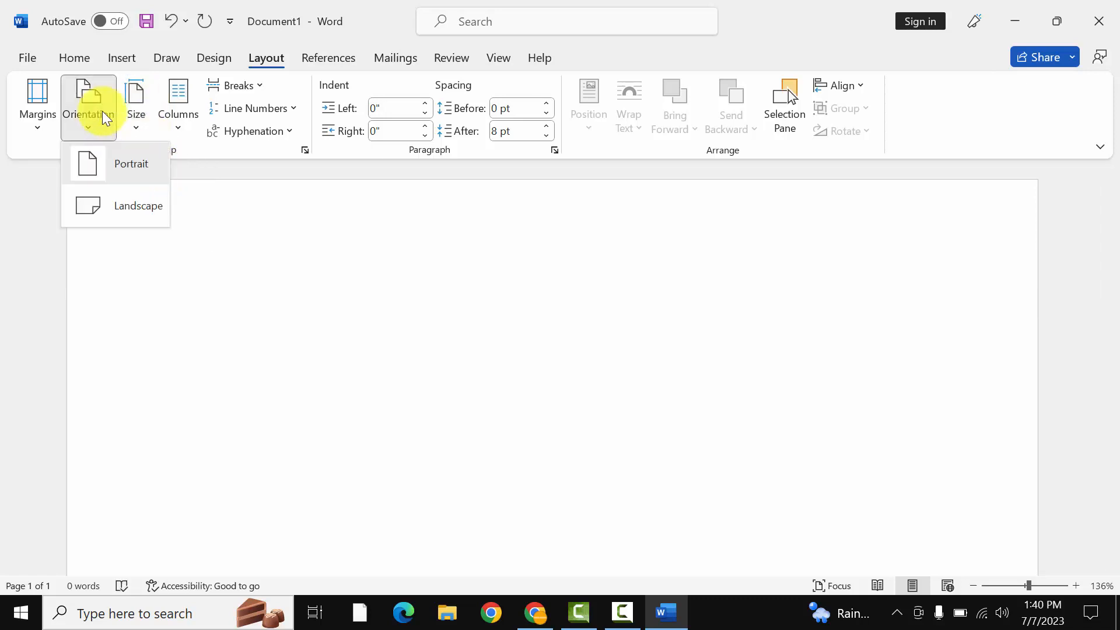
click(113, 175)
click(50, 111)
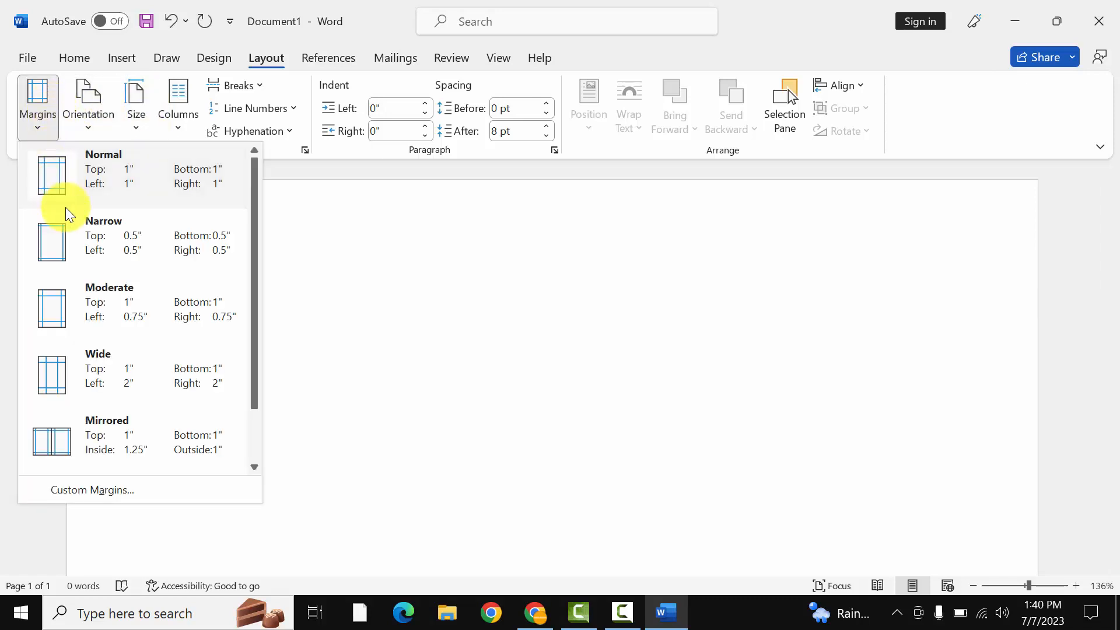
click(74, 235)
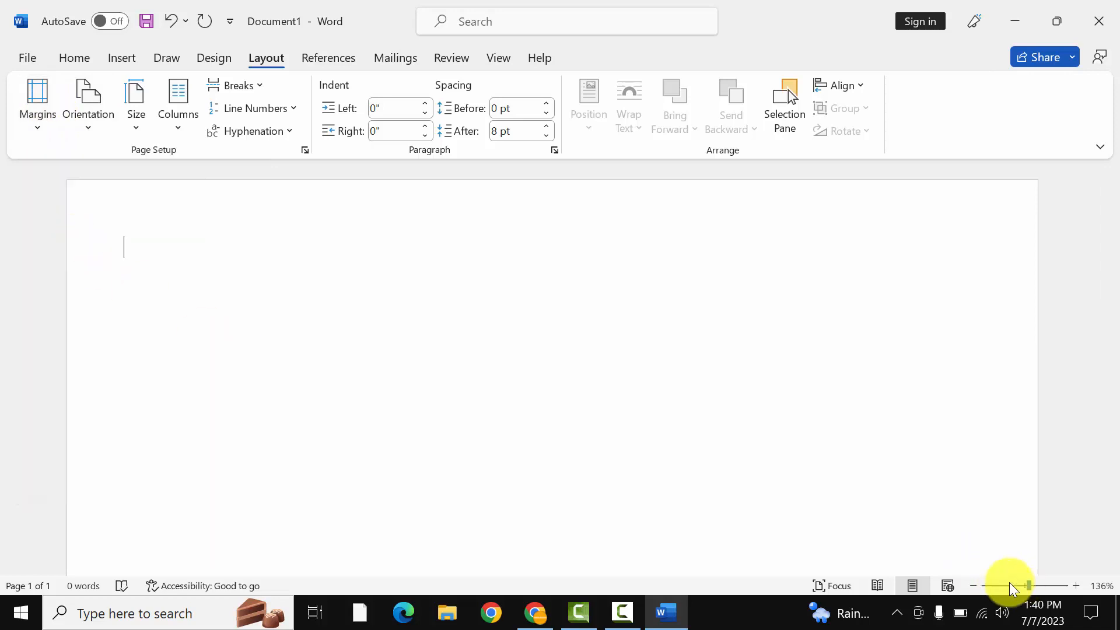
Draw a tall rectangle about 3.76" wide and 10.87" high on the left half of the page
click(998, 585)
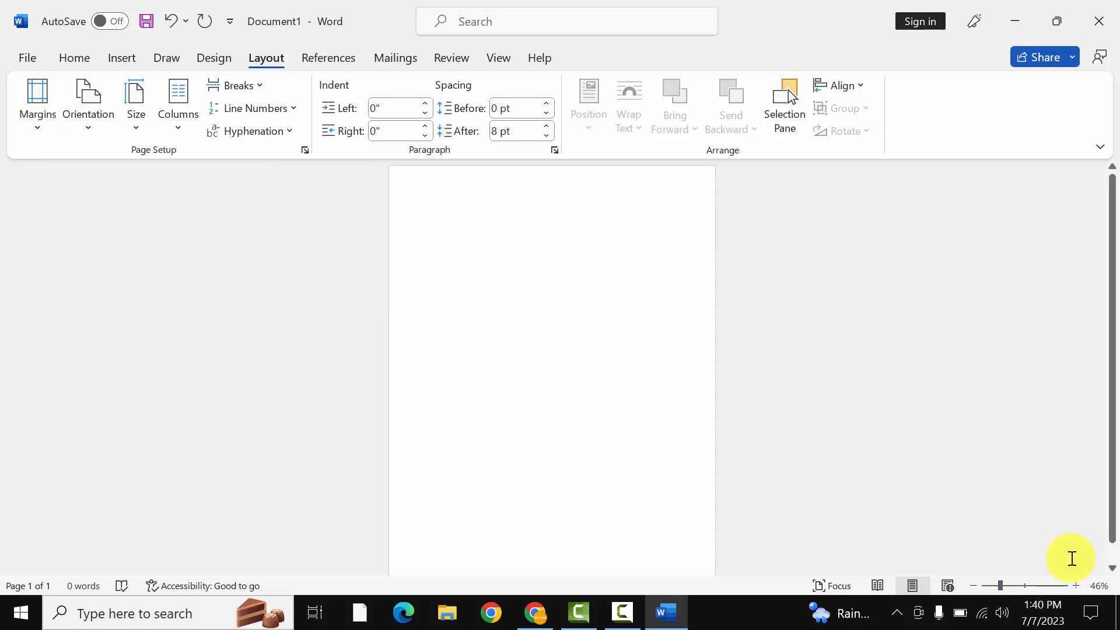
click(998, 587)
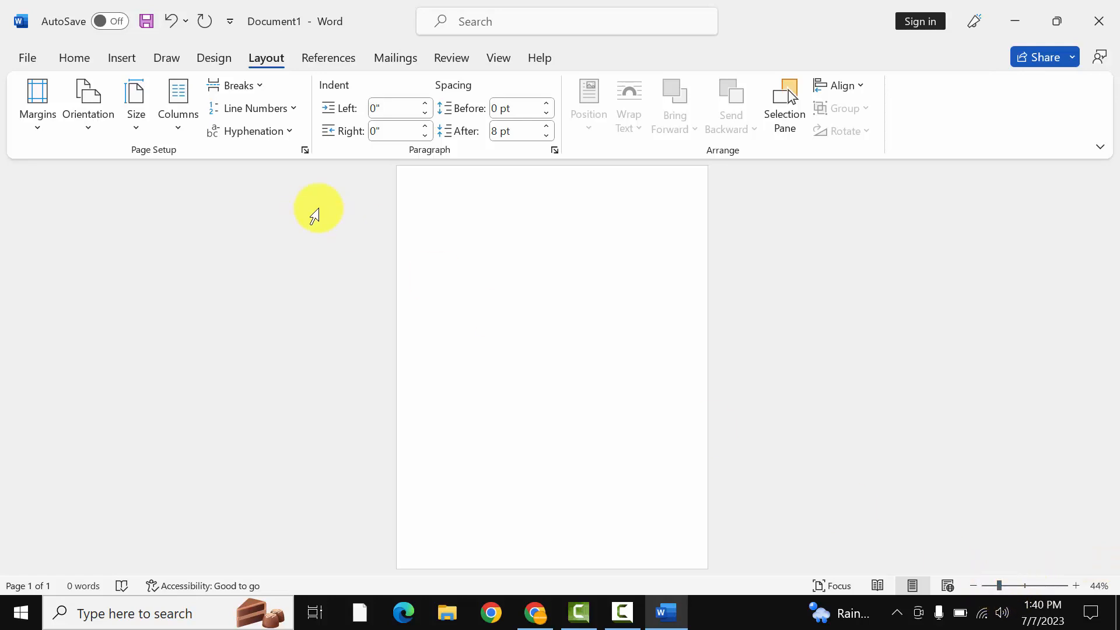
click(116, 58)
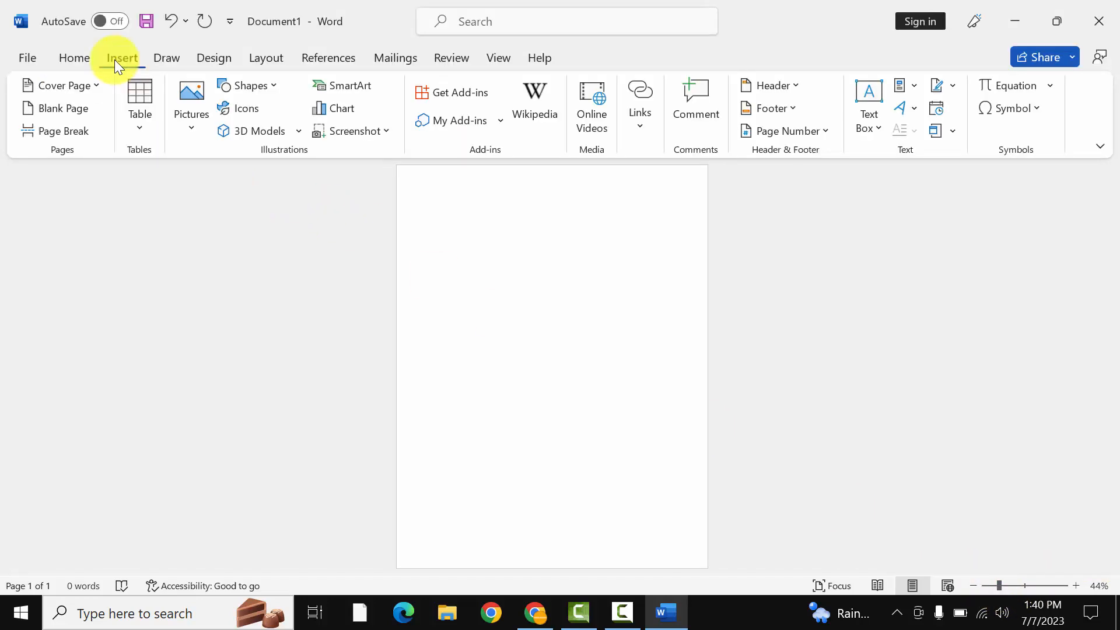
click(246, 86)
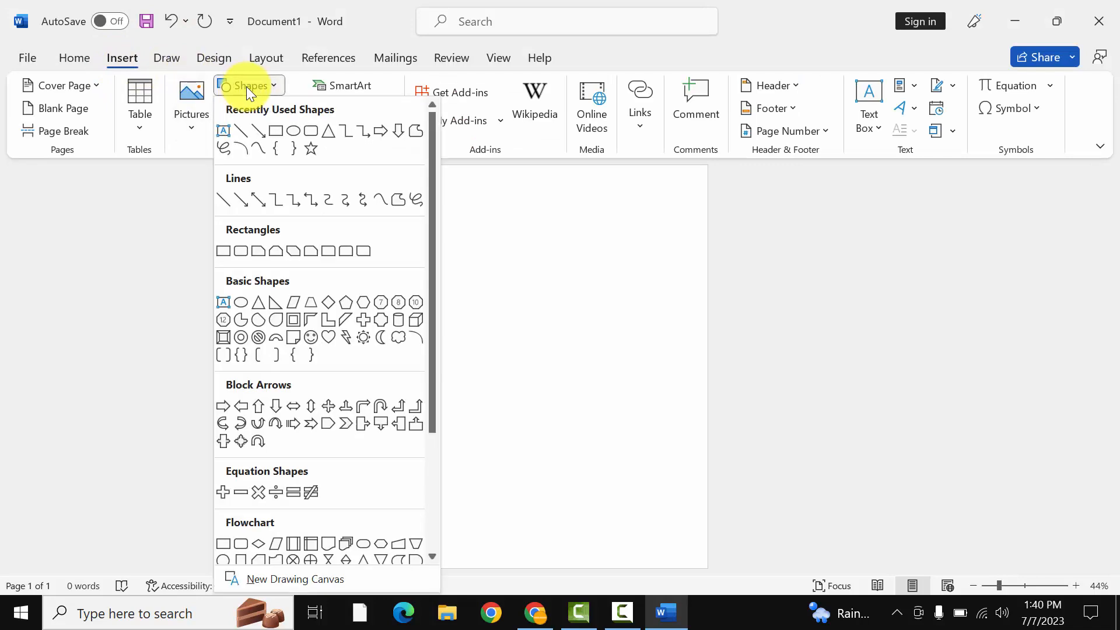
click(274, 130)
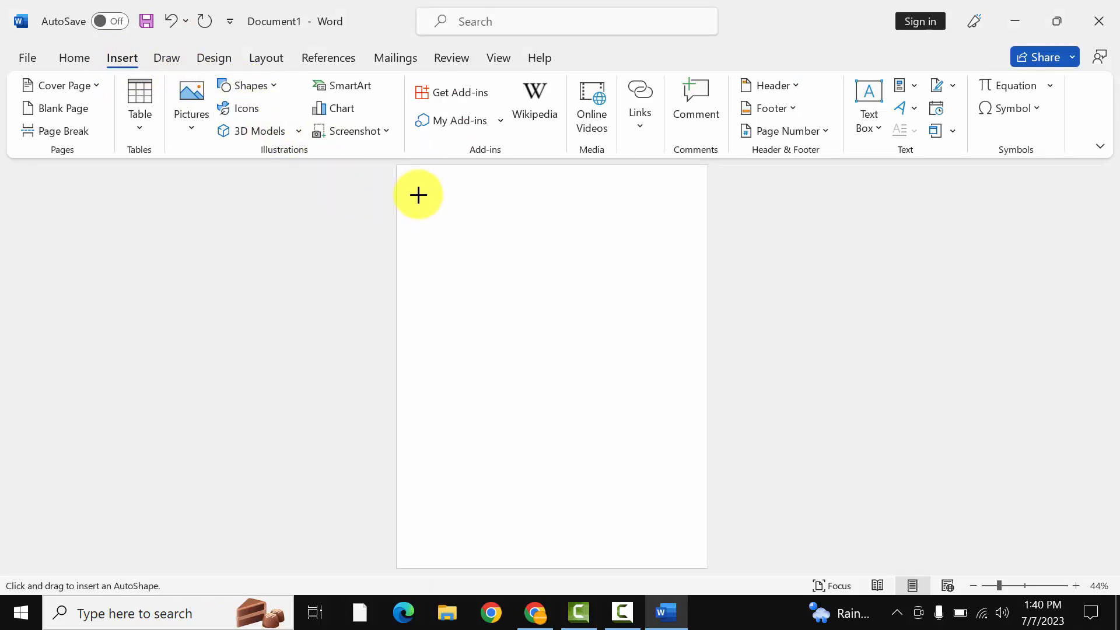
drag(417, 195, 555, 590)
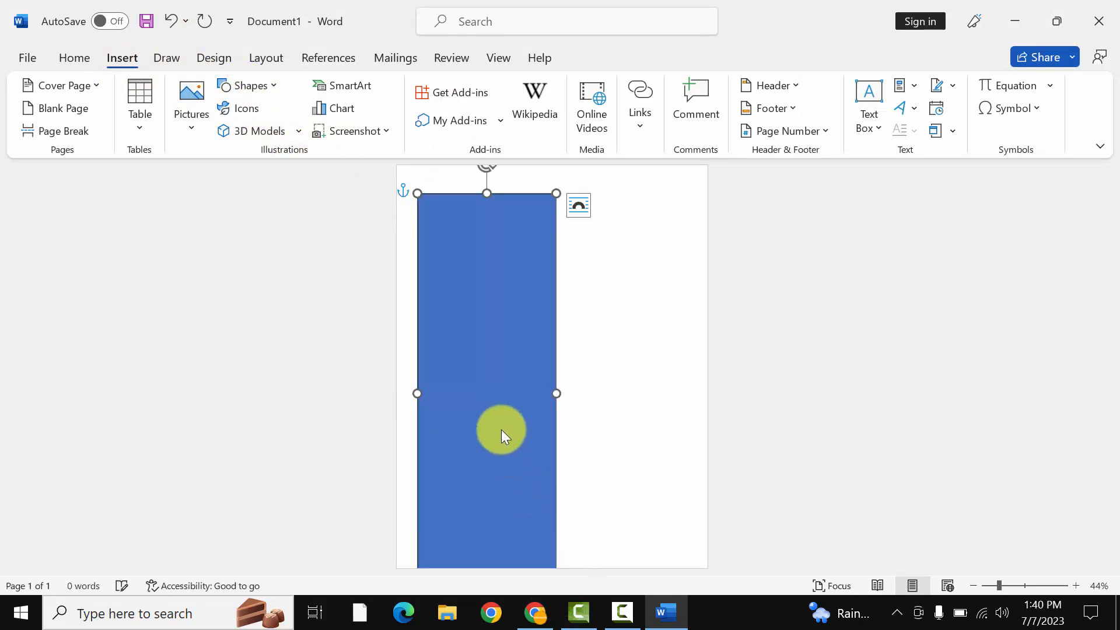
Fit the rectangle down the page's full left side at about 4.33" by 12.48" and fill it with the darkest blue theme color
drag(493, 371, 467, 352)
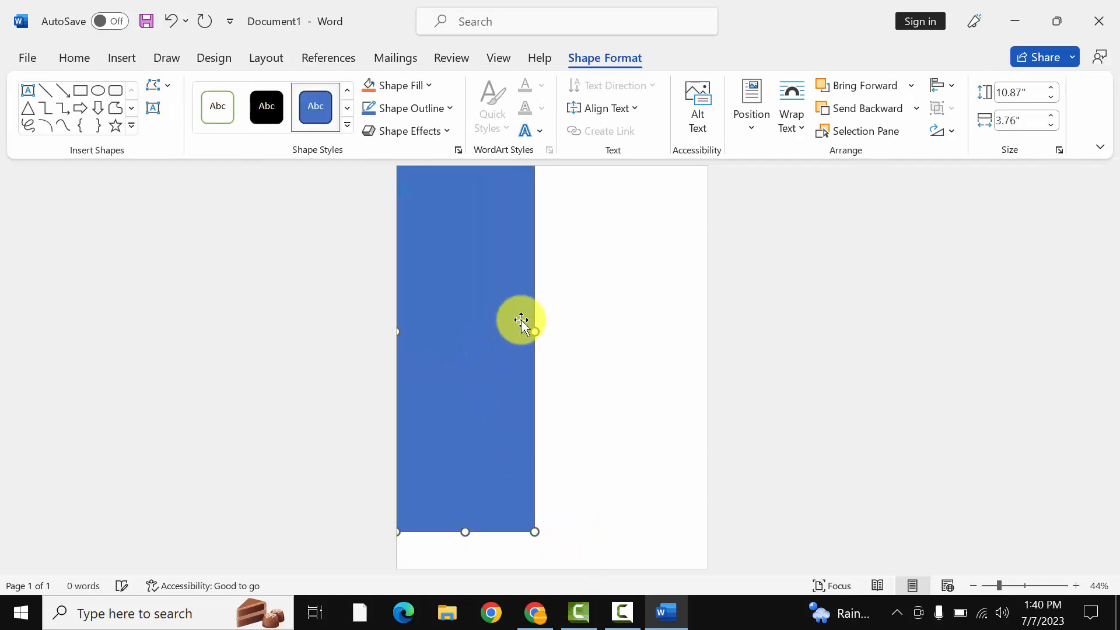
drag(541, 328, 556, 330)
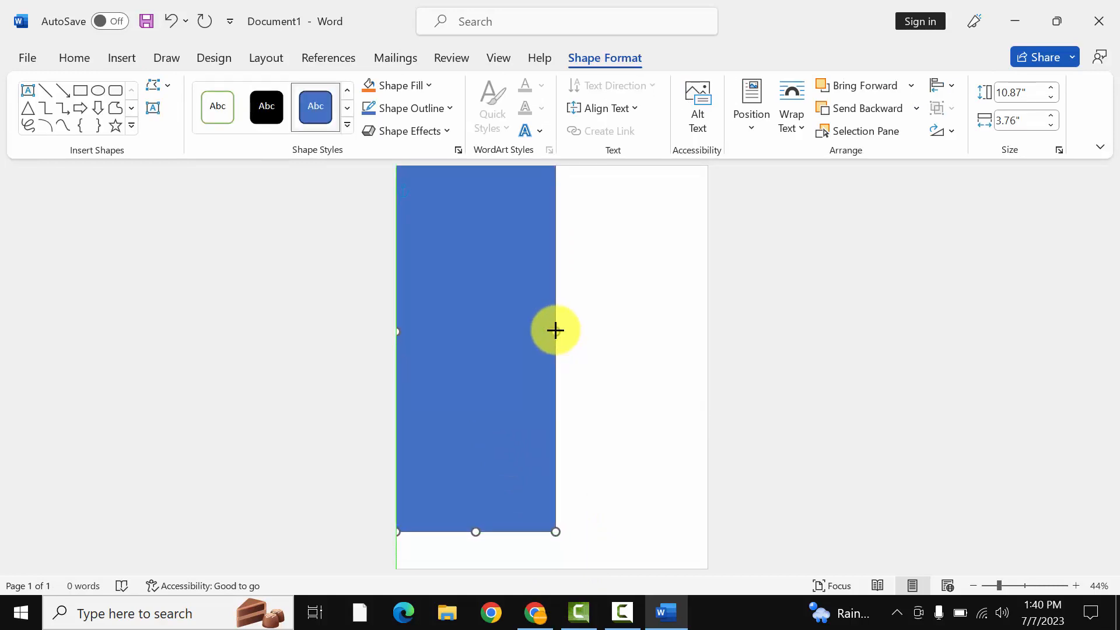
drag(476, 532, 481, 590)
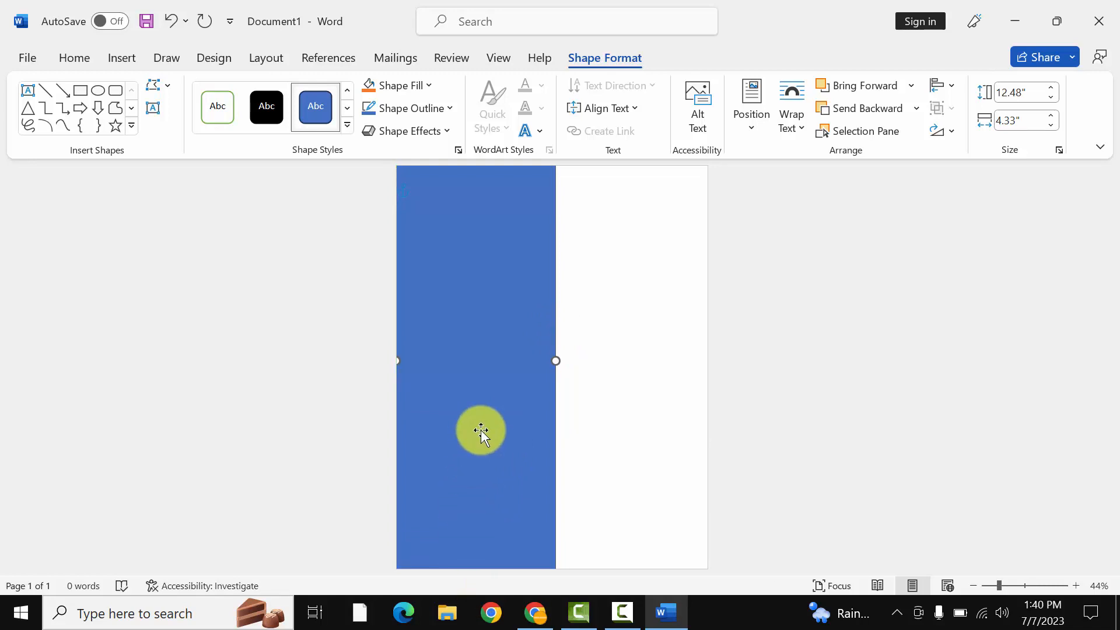
click(423, 85)
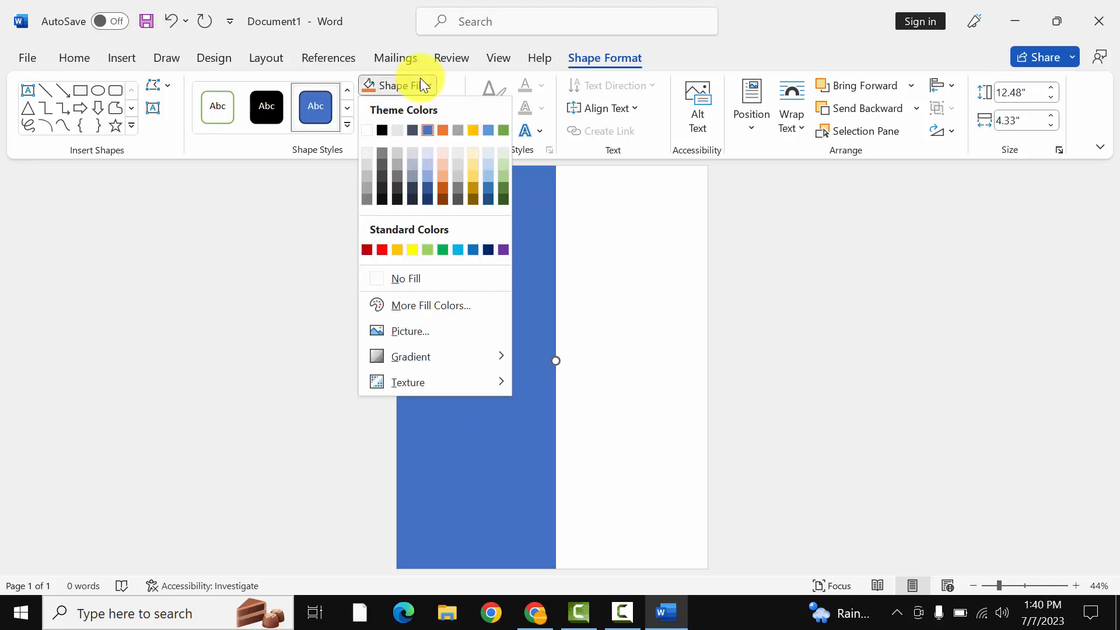
click(487, 200)
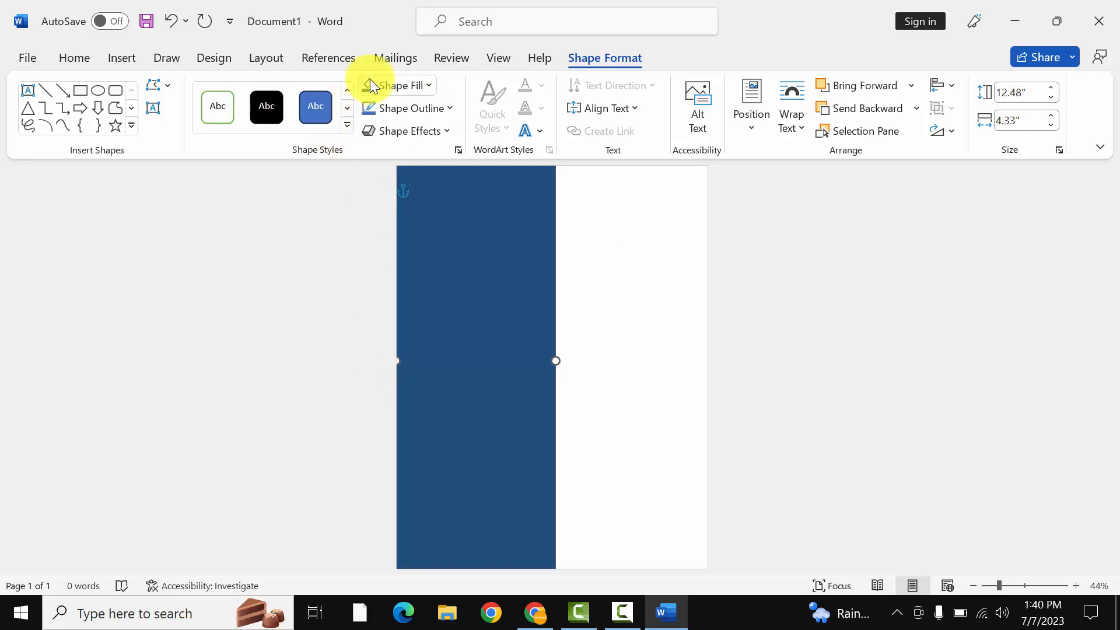
Add a second rectangle covering the top of the blue column, about 4.35" wide and 3.21" high
click(81, 91)
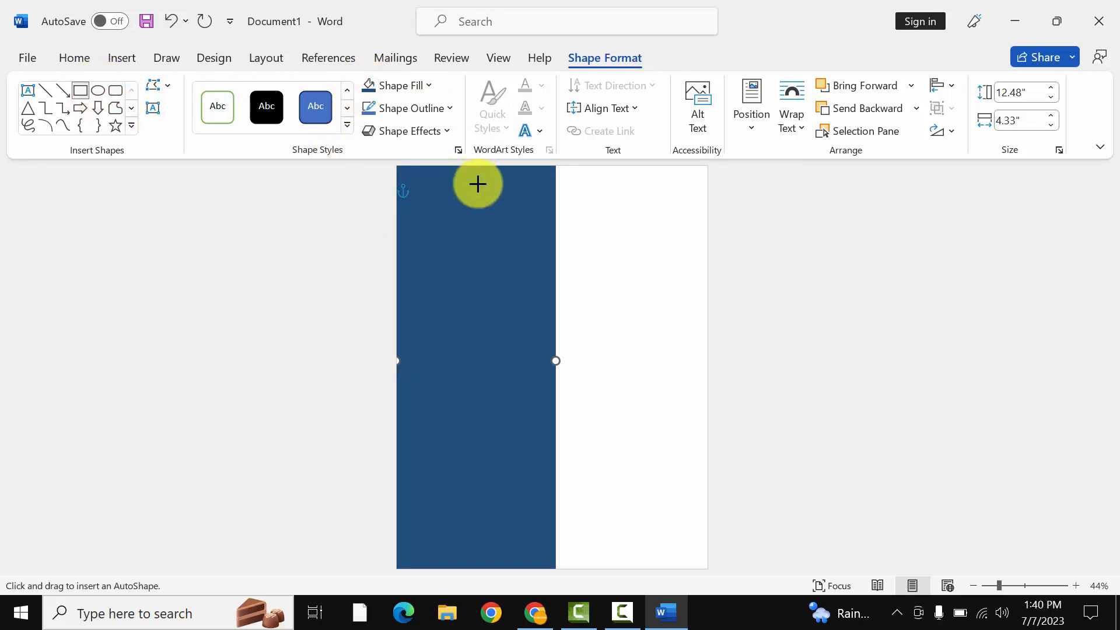
mouse_move(431, 187)
mouse_down()
mouse_move(503, 227)
mouse_move(555, 238)
mouse_up()
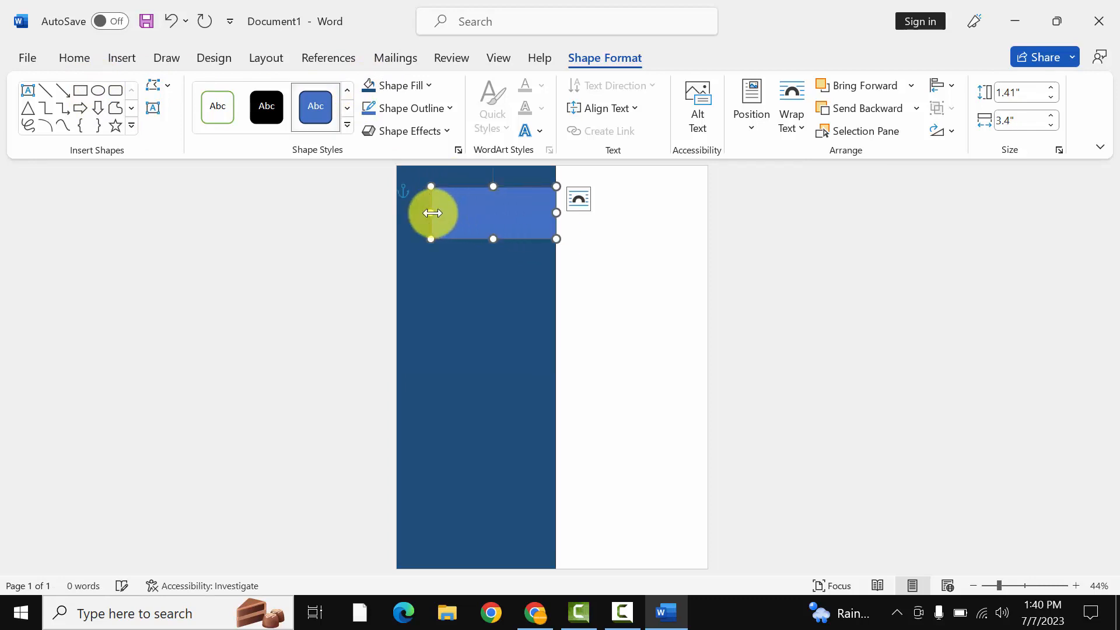
drag(431, 213, 386, 214)
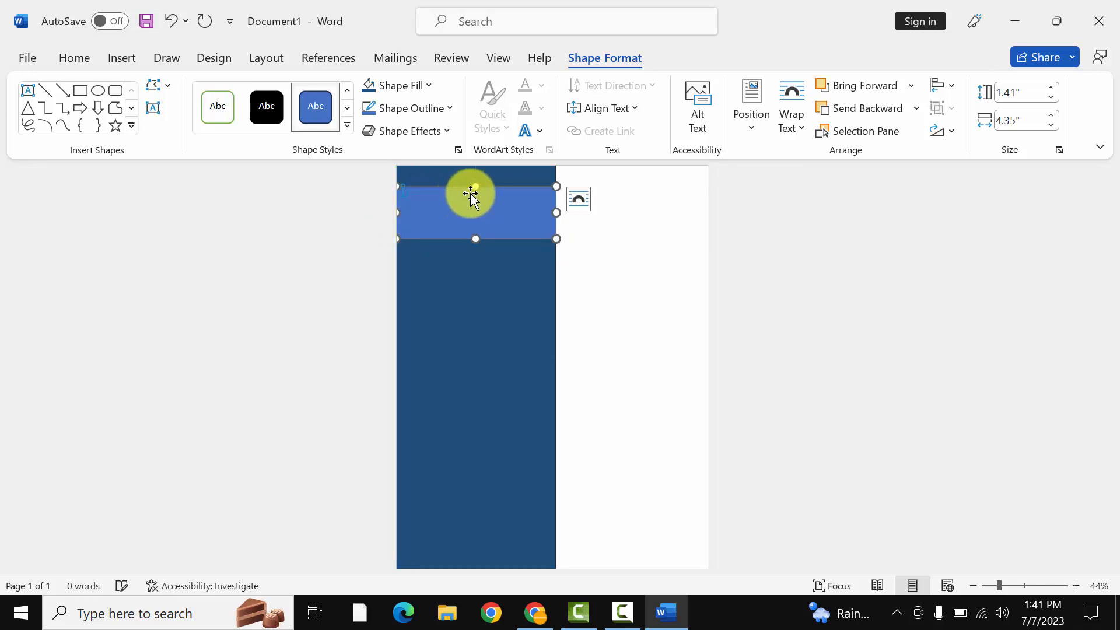
drag(473, 183, 474, 146)
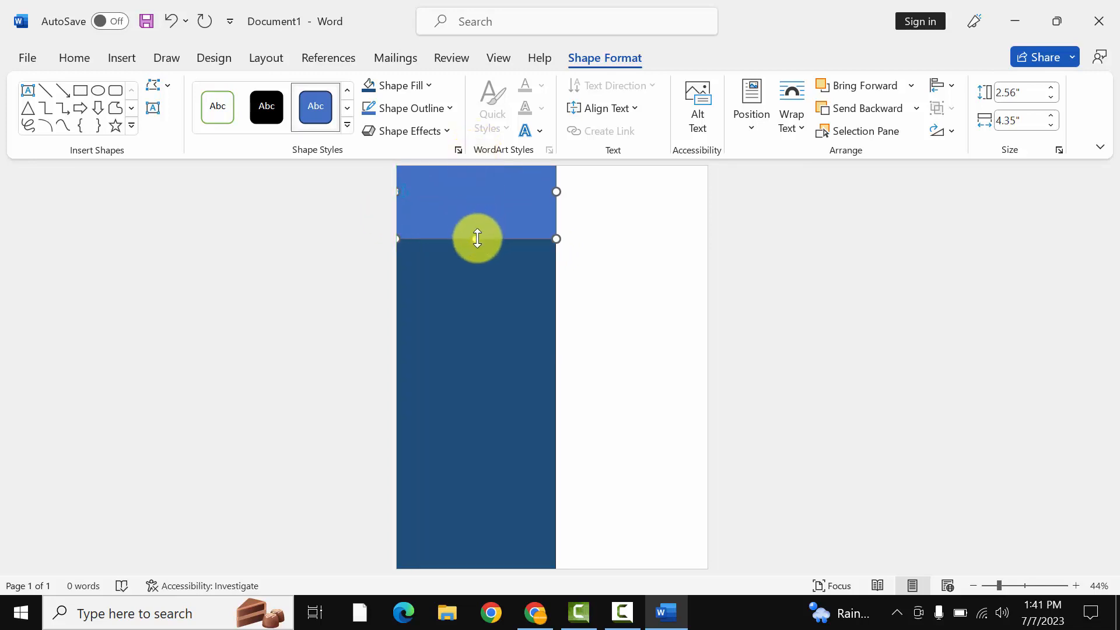
drag(475, 238, 475, 263)
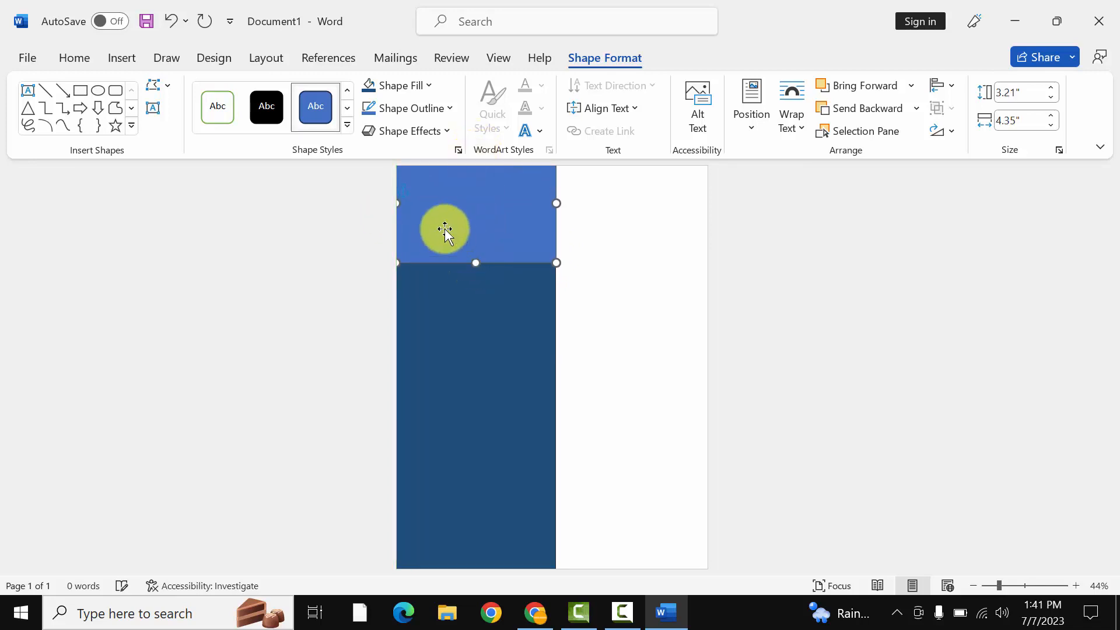
Fill the top rectangle with a custom light pink color
click(426, 82)
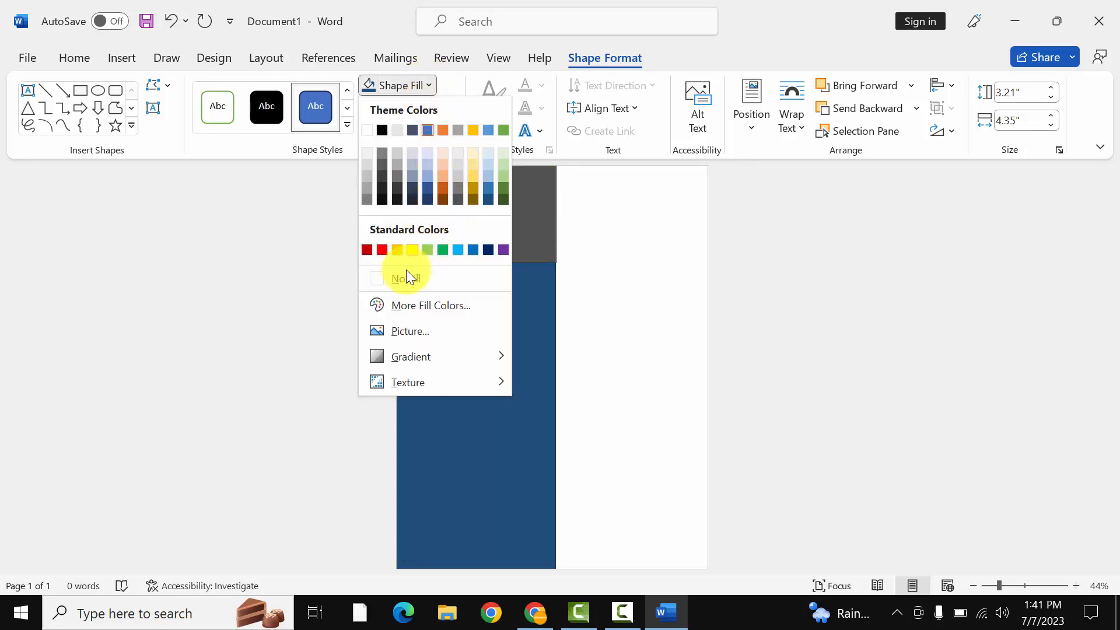
click(385, 313)
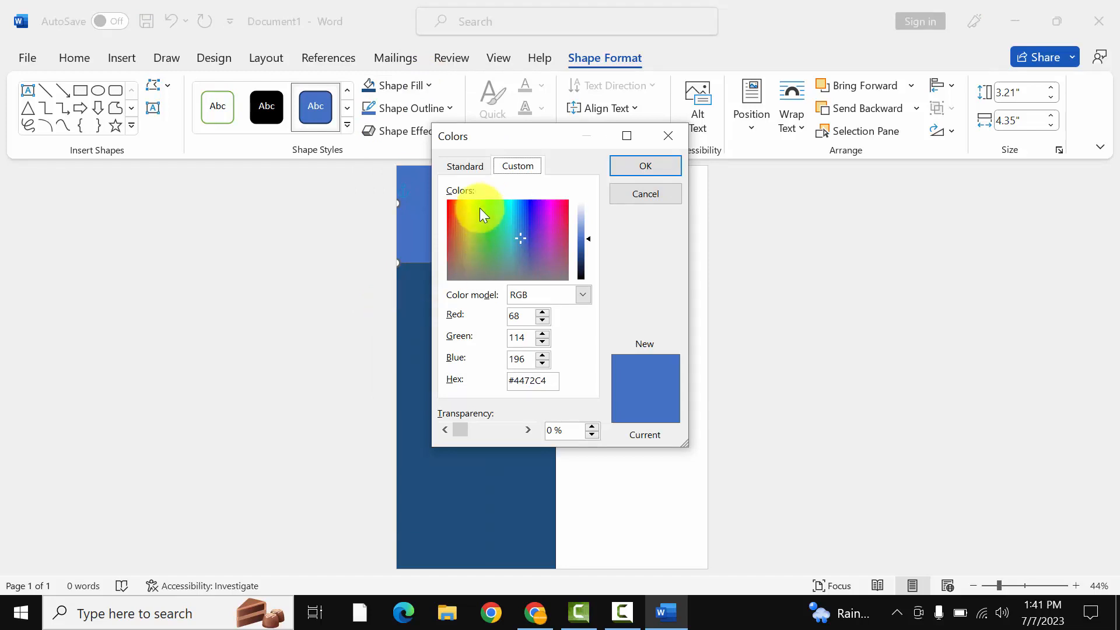
drag(499, 139, 619, 132)
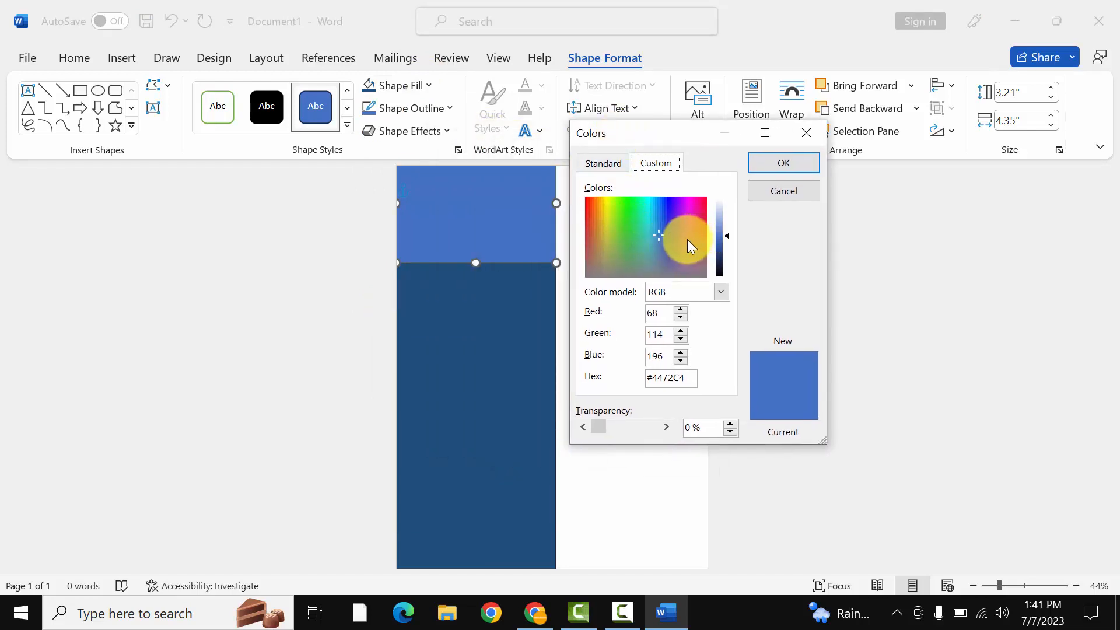
drag(687, 239, 688, 197)
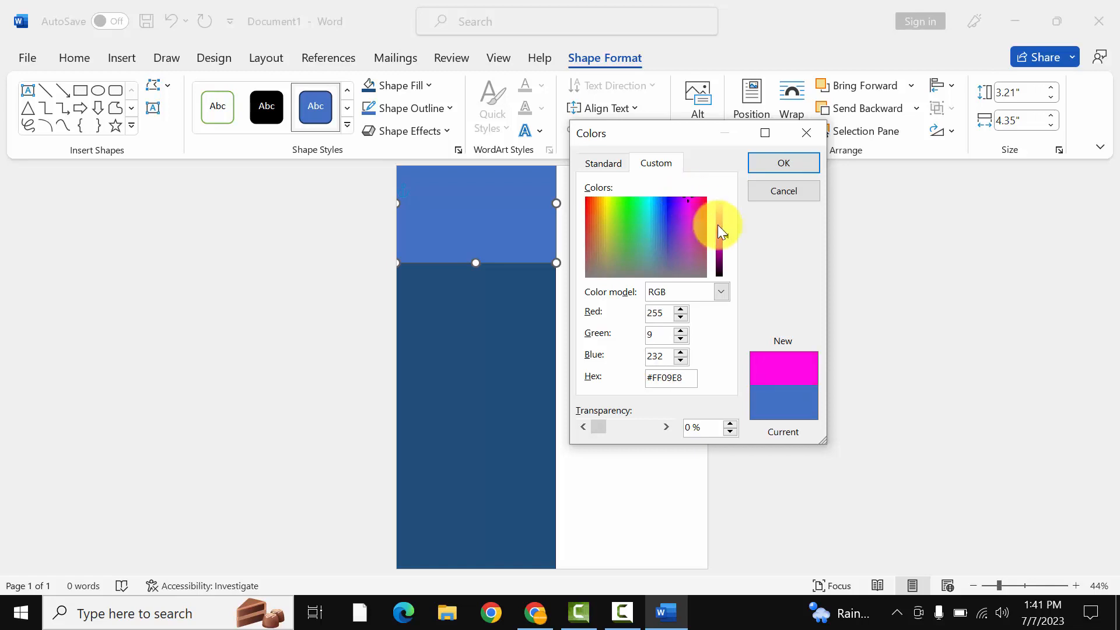
drag(723, 240, 718, 213)
click(765, 170)
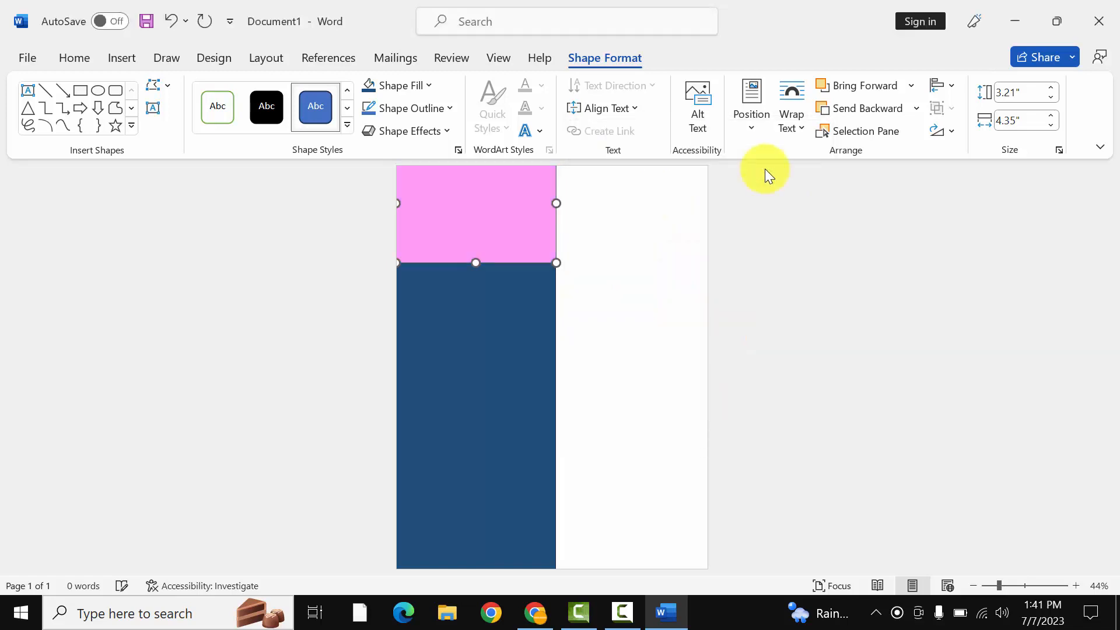
Draw a circle about 1.81" across over the pink rectangle's lower edge and fill it with the recent pink color
click(98, 95)
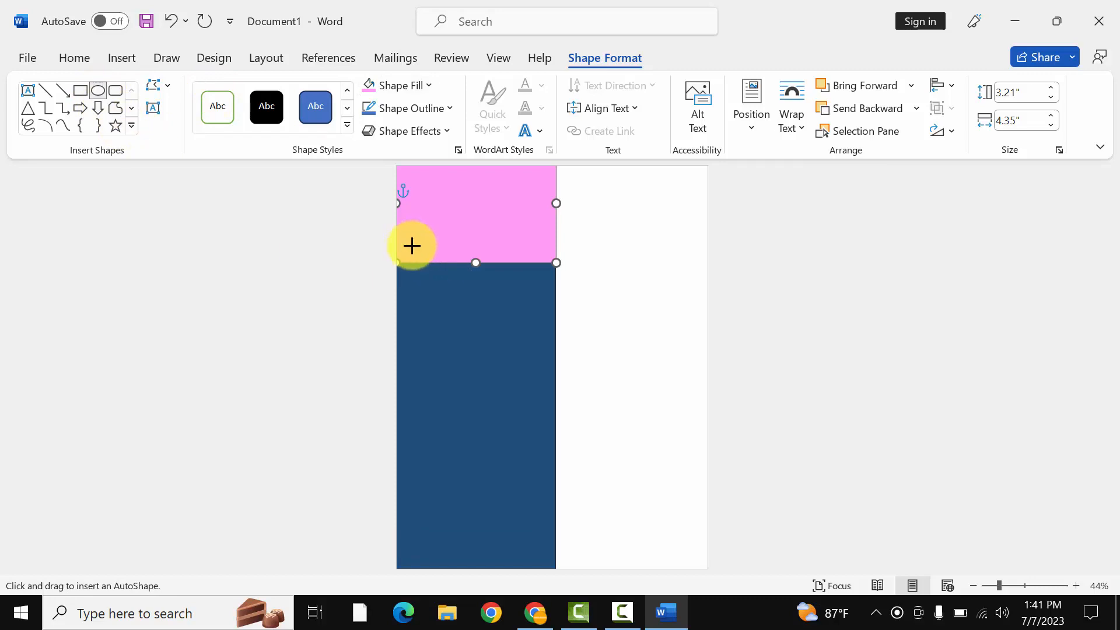
drag(411, 245, 470, 309)
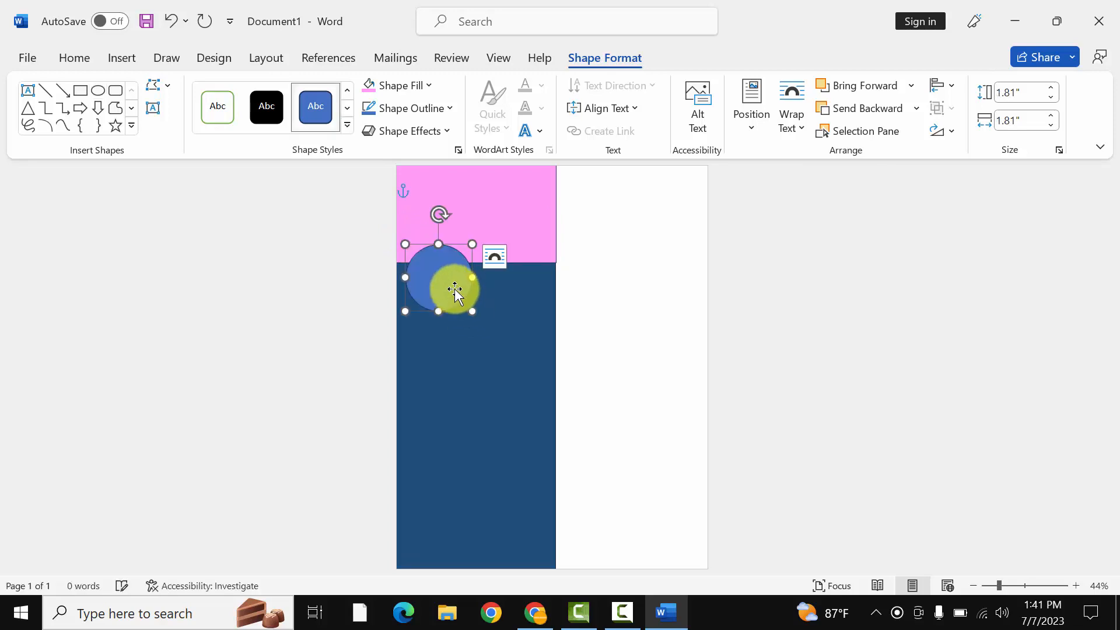
click(420, 85)
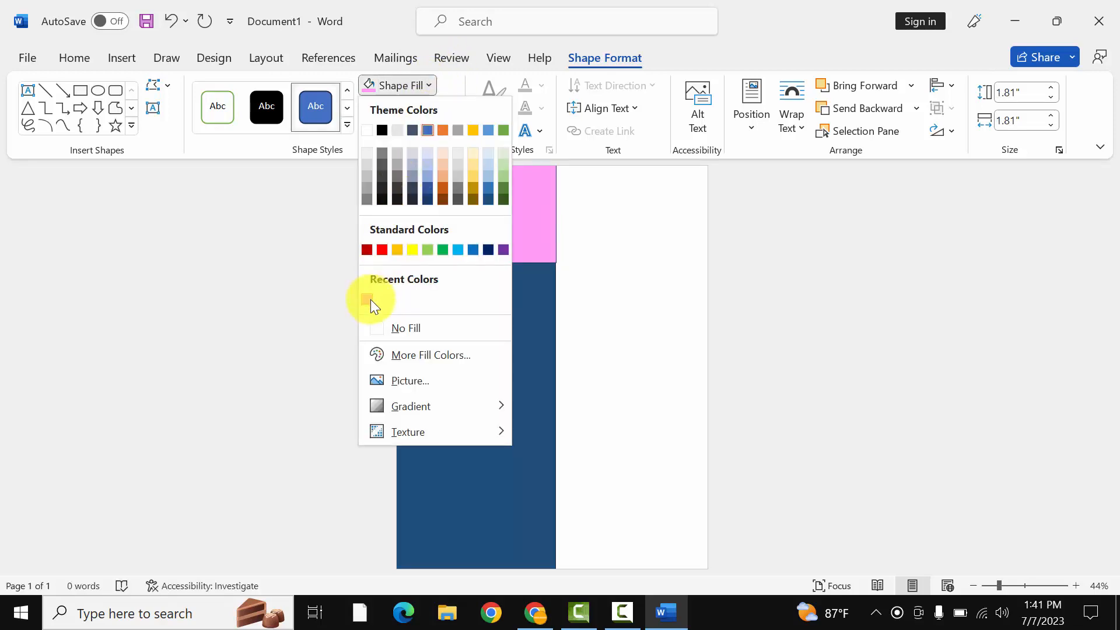
click(368, 300)
Move the circle to the page's left edge over the pink rectangle's lower border and remove its outline
drag(438, 291, 420, 248)
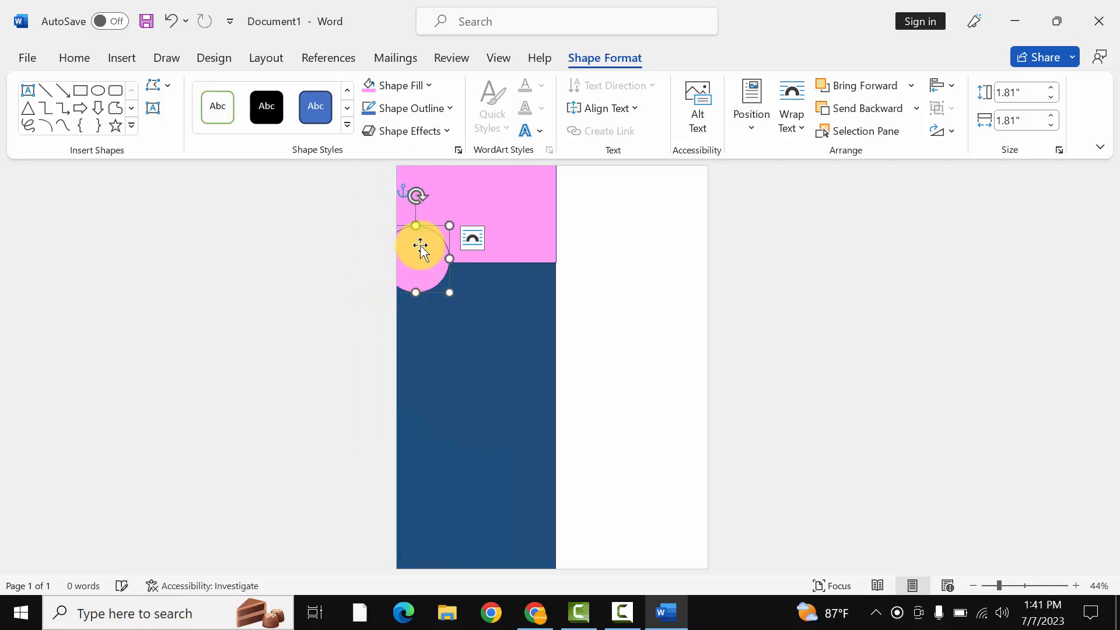
click(395, 109)
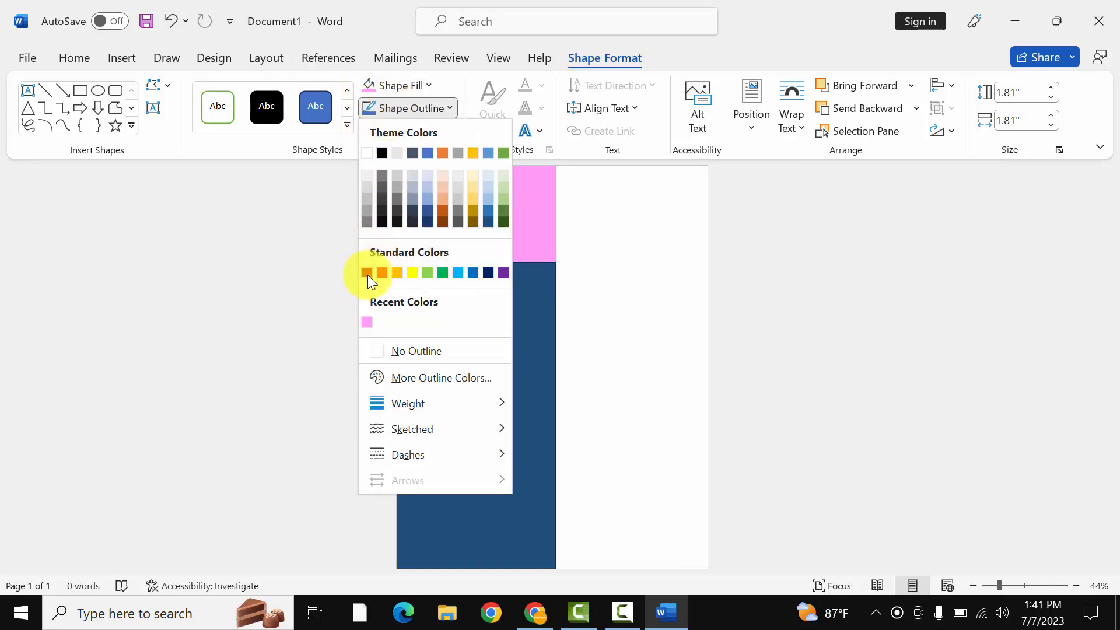
click(387, 347)
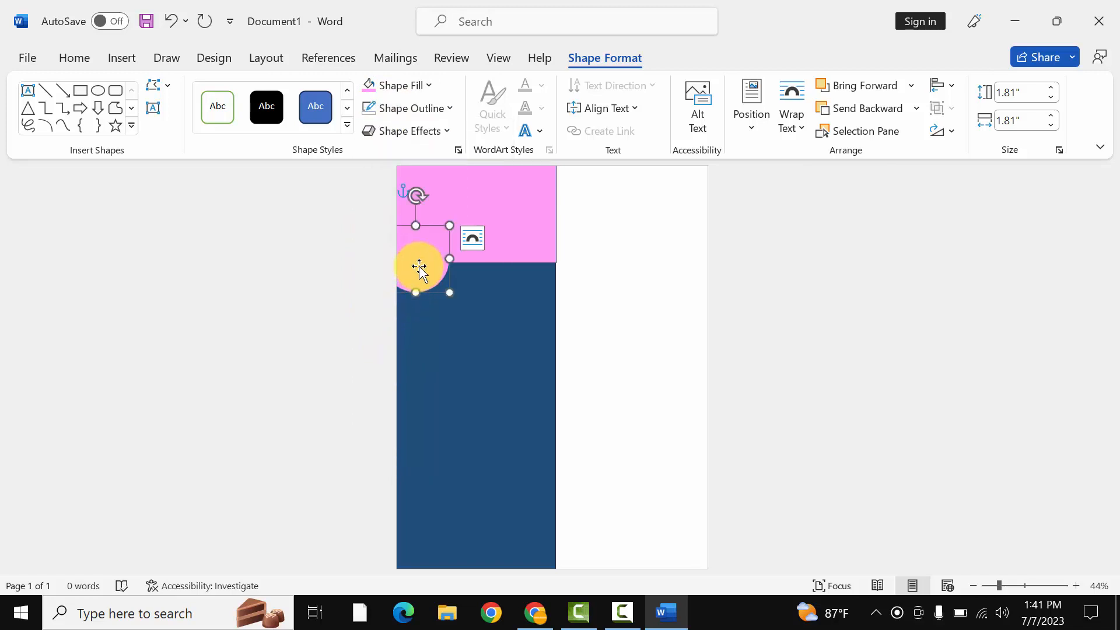
drag(420, 268, 418, 265)
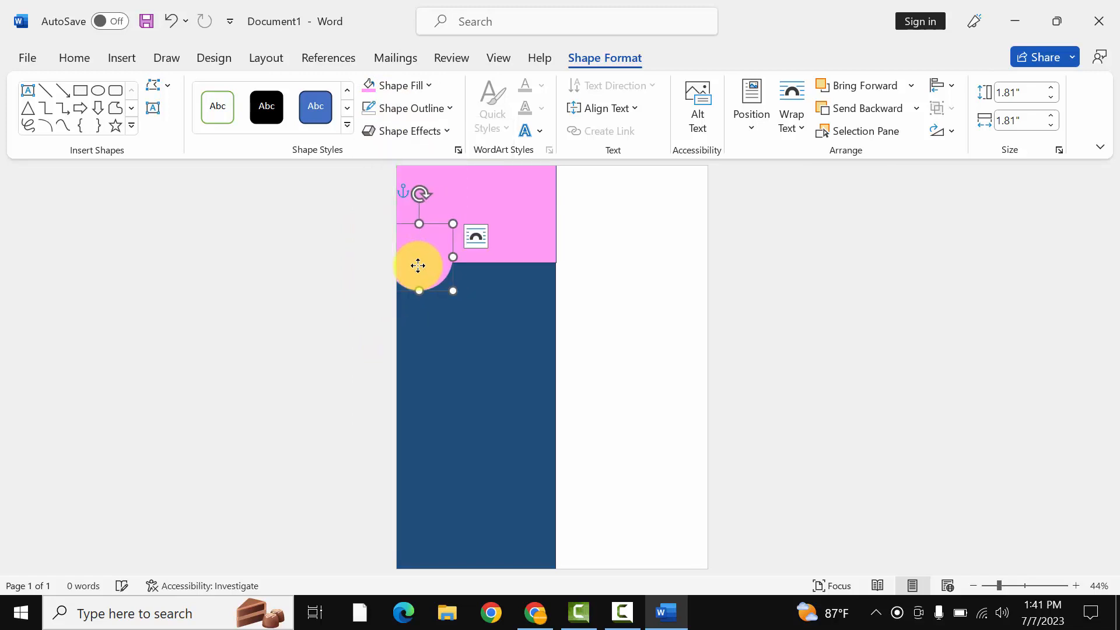
Copy the pink circle and paste a duplicate onto the page
right_click(428, 261)
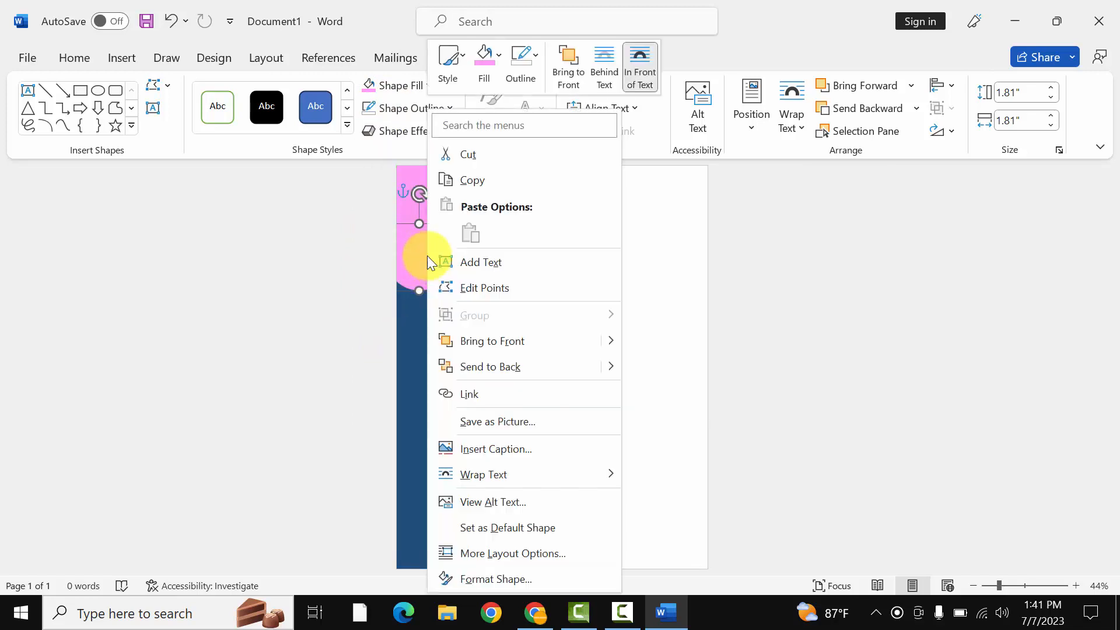
click(461, 186)
right_click(482, 270)
click(524, 232)
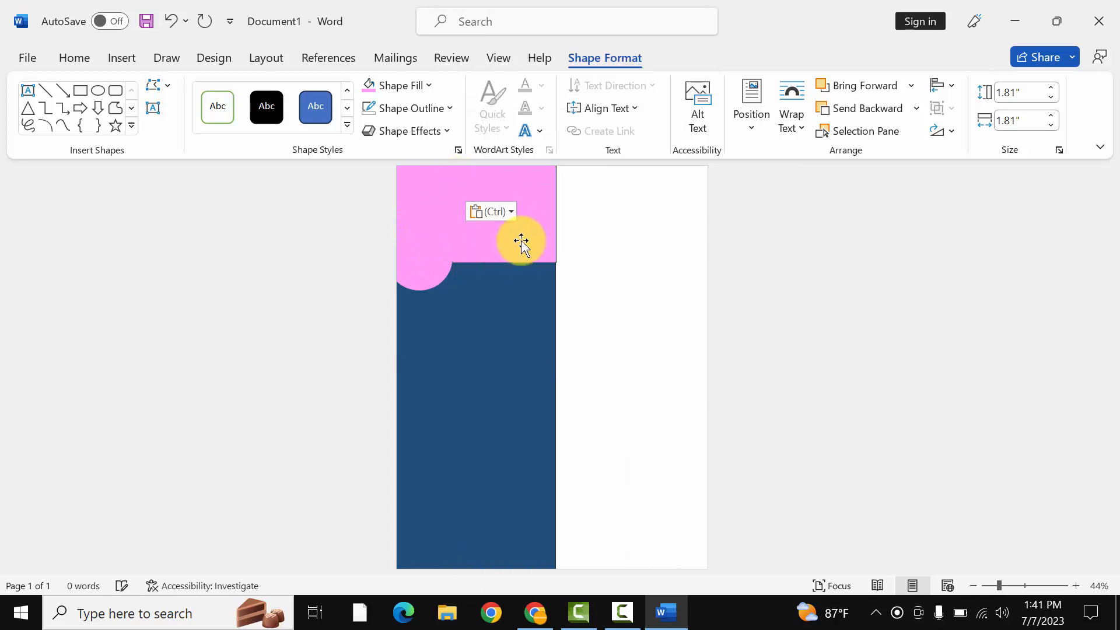
Move the duplicate circle beside the first one on the pink rectangle's lower border and enlarge it to about 2.25" across
drag(440, 187, 468, 267)
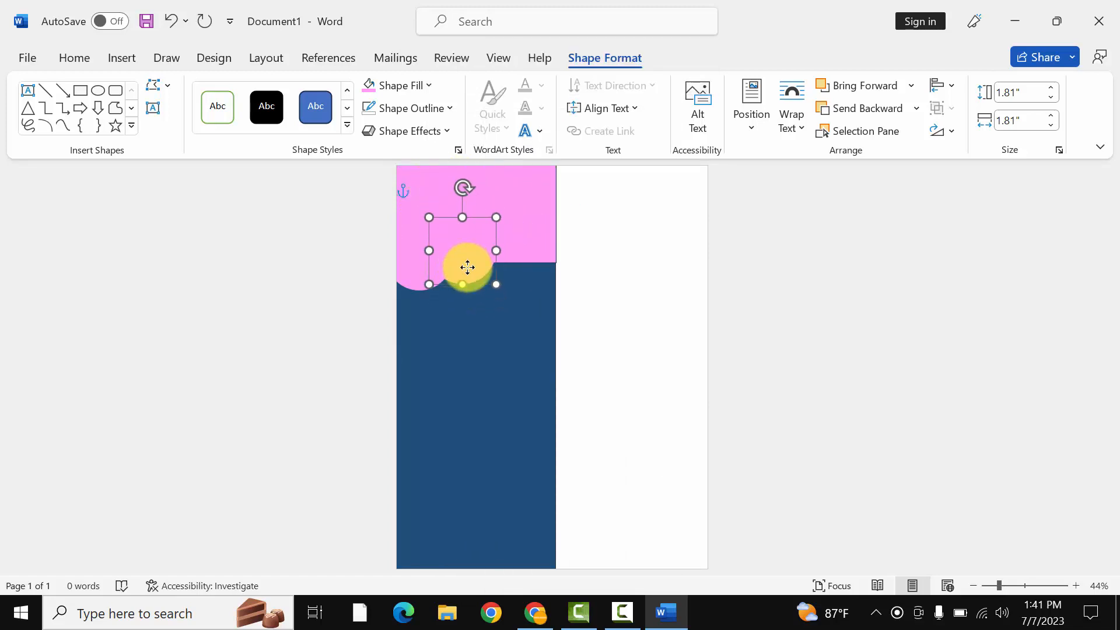
key(Right)
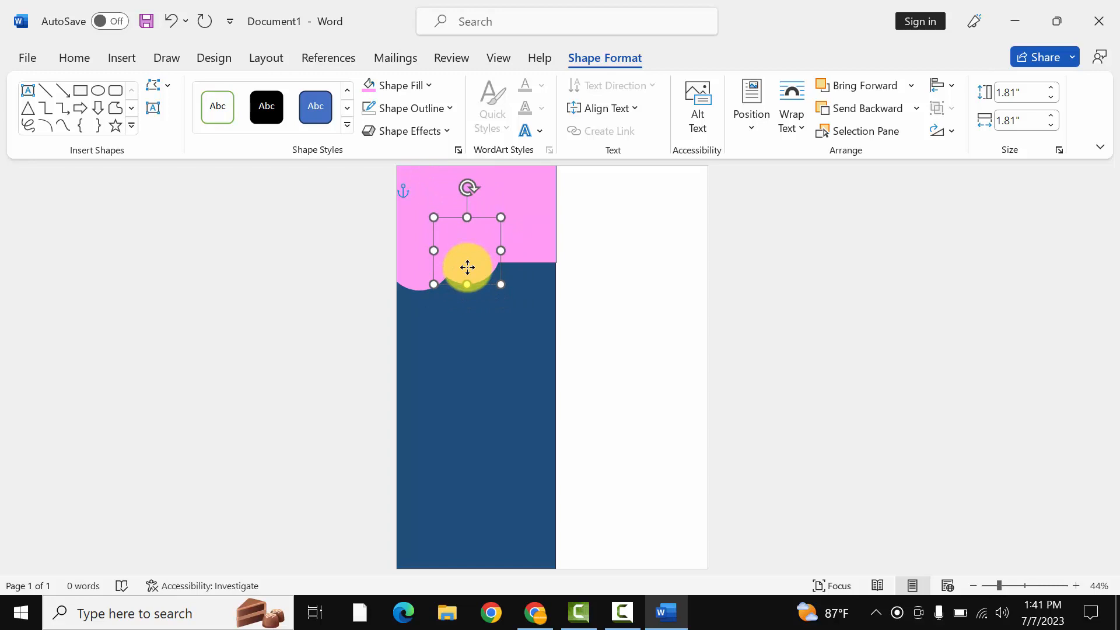
drag(467, 267, 428, 279)
Duplicate the smaller pink circle and place the copy over the rectangle's lower border, at the dark blue column's inner edge
right_click(429, 284)
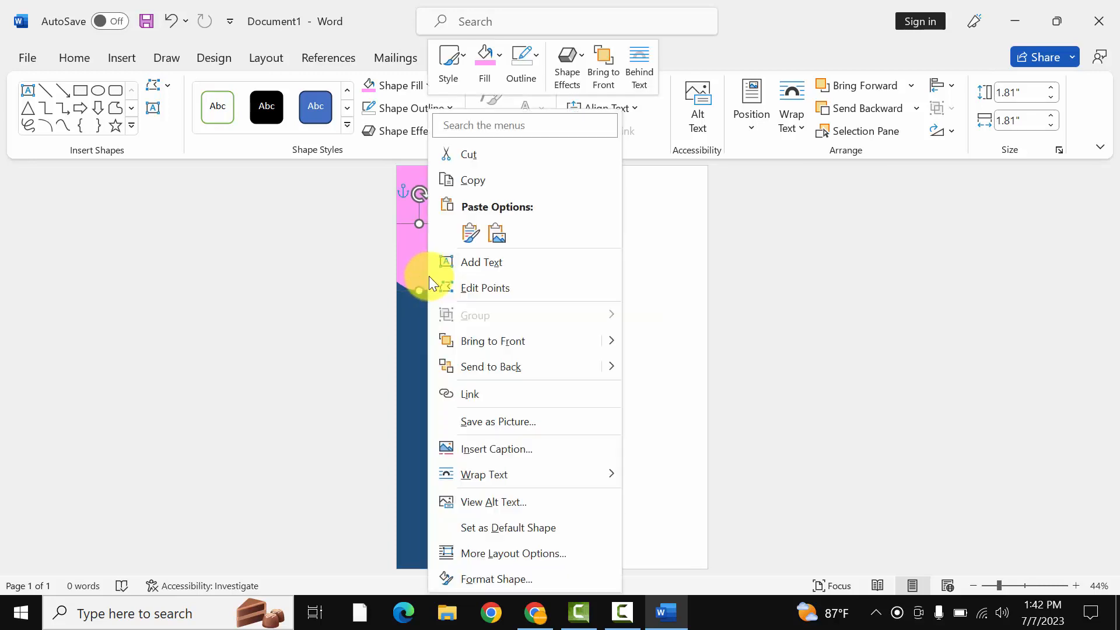
click(471, 180)
right_click(533, 252)
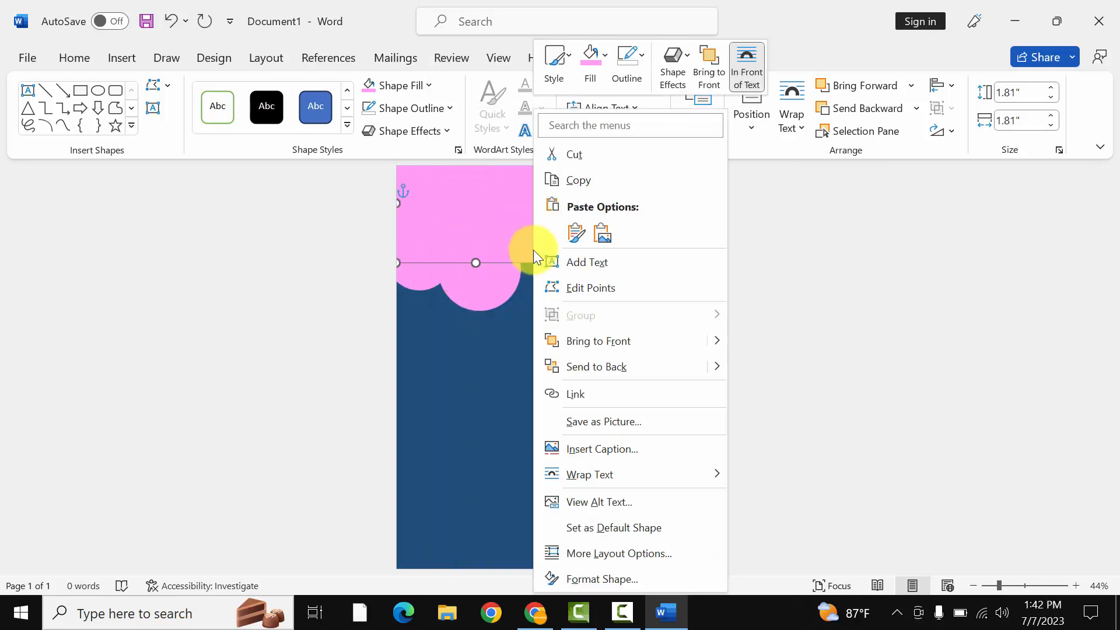
click(575, 234)
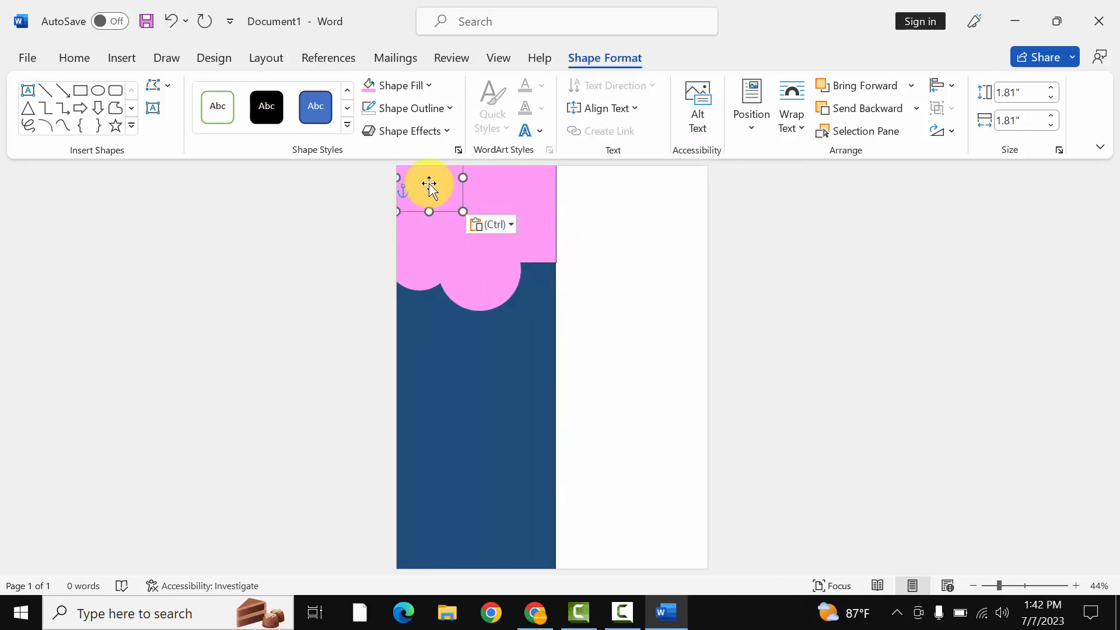
drag(428, 185, 520, 256)
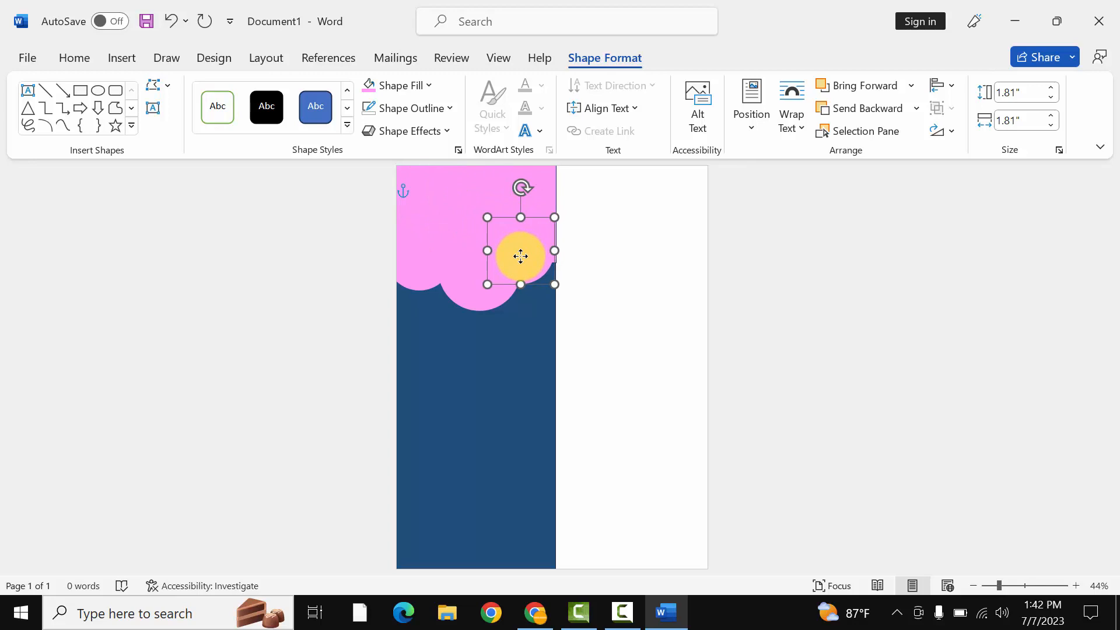
drag(520, 256, 508, 360)
click(509, 361)
Narrow the dark blue column to a width of about 4.32"
click(525, 231)
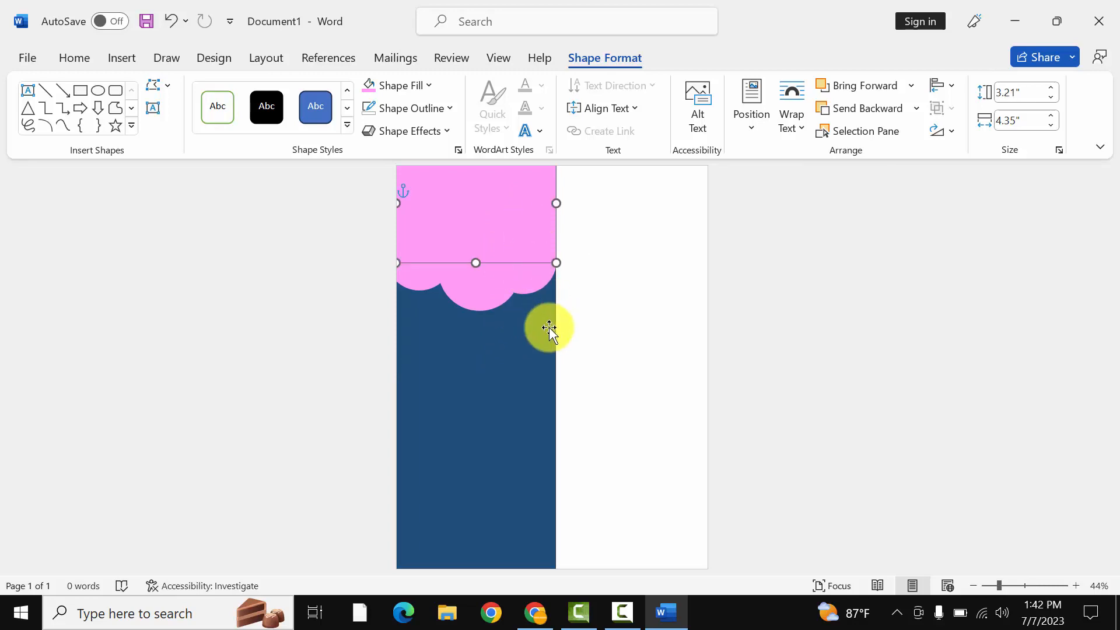
click(553, 354)
drag(551, 365, 552, 365)
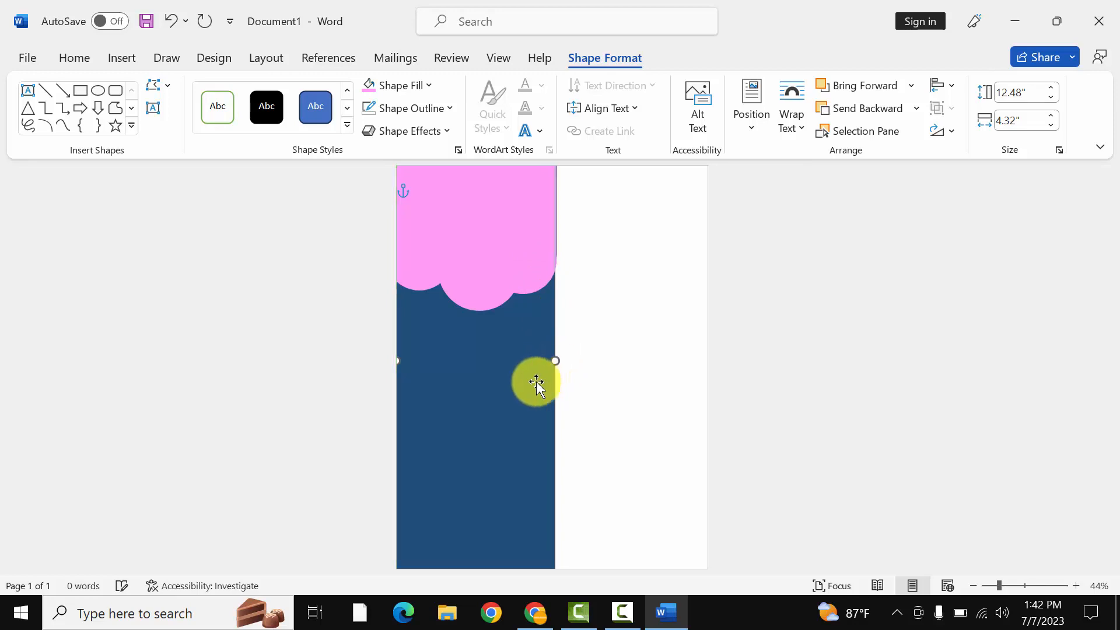
click(612, 369)
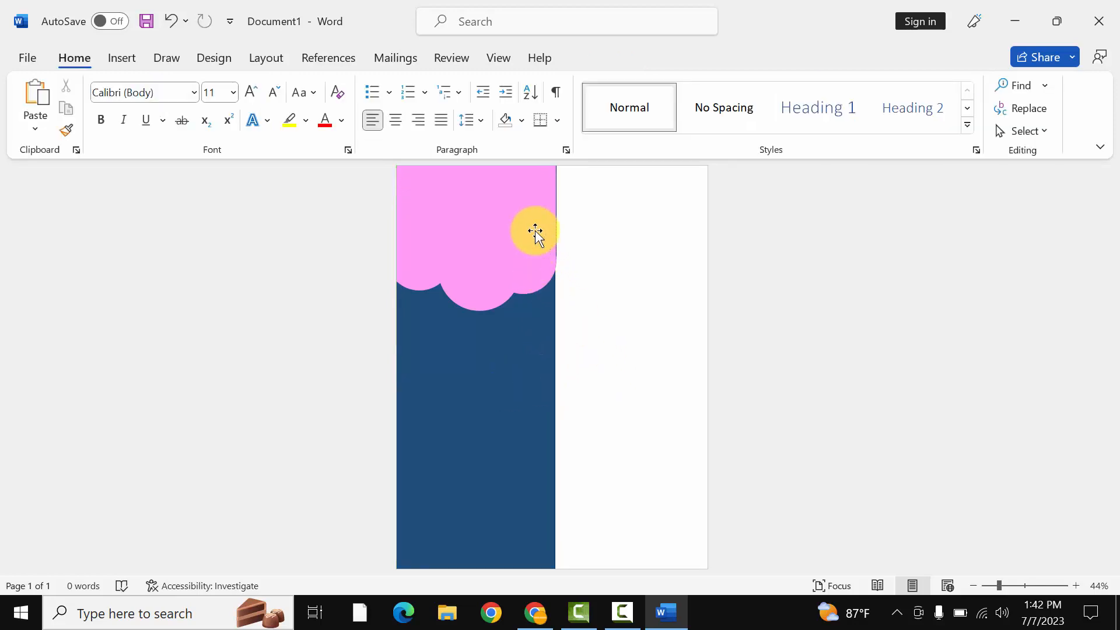
Widen the pink rectangle to about 4.4" and remove its outline
click(555, 207)
drag(556, 203, 558, 203)
click(563, 292)
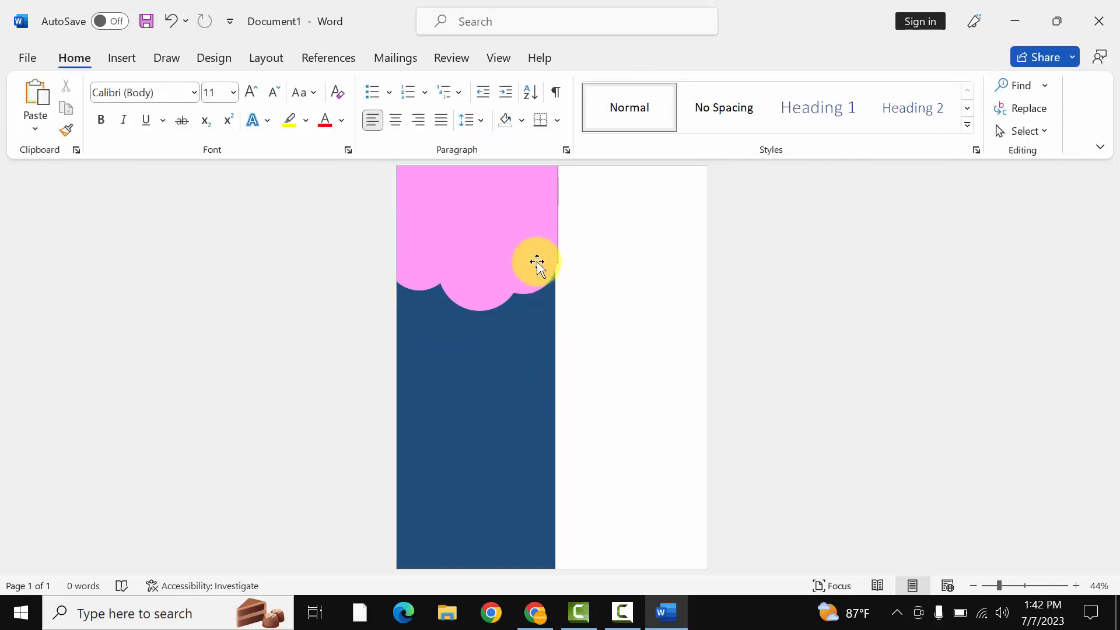
click(551, 234)
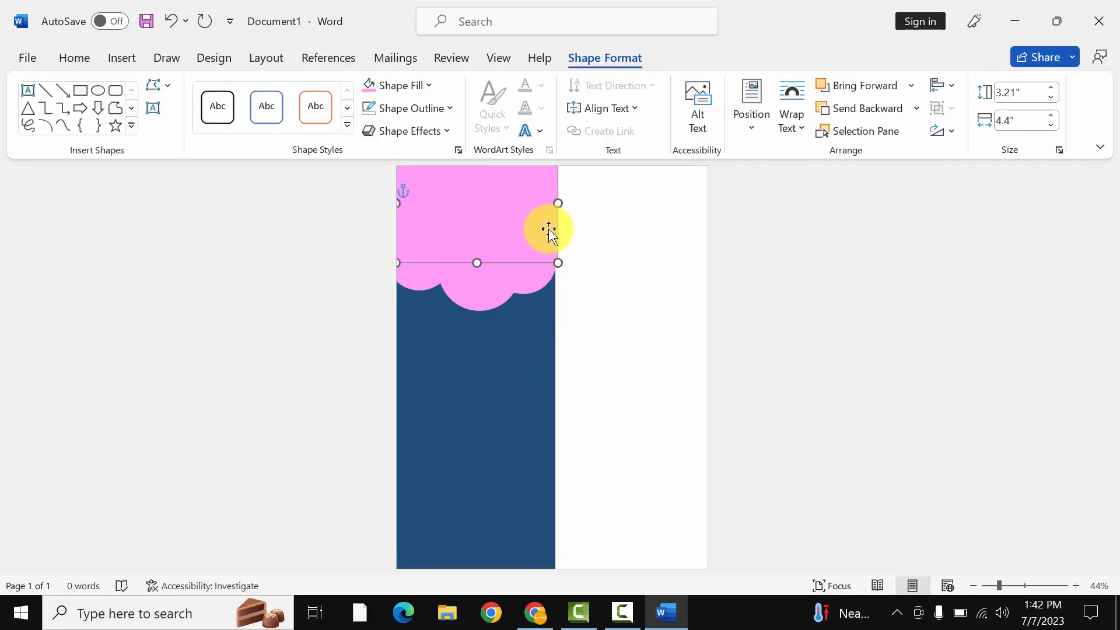
click(429, 107)
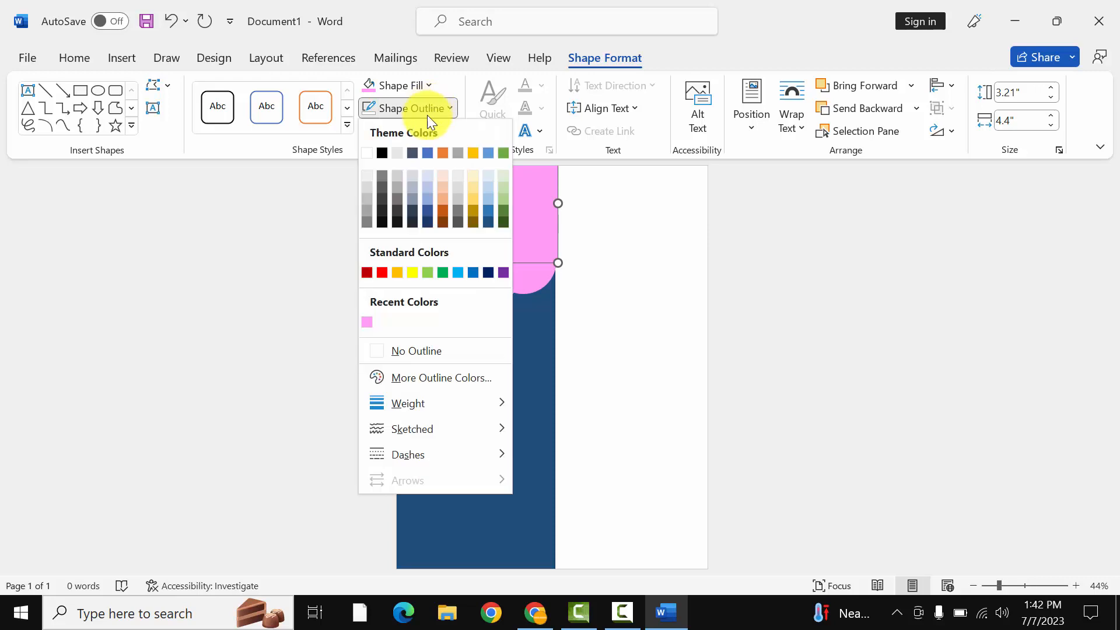
click(415, 350)
Widen the dark blue column to match the pink rectangle's width and nudge the rightmost circle to that edge
click(518, 348)
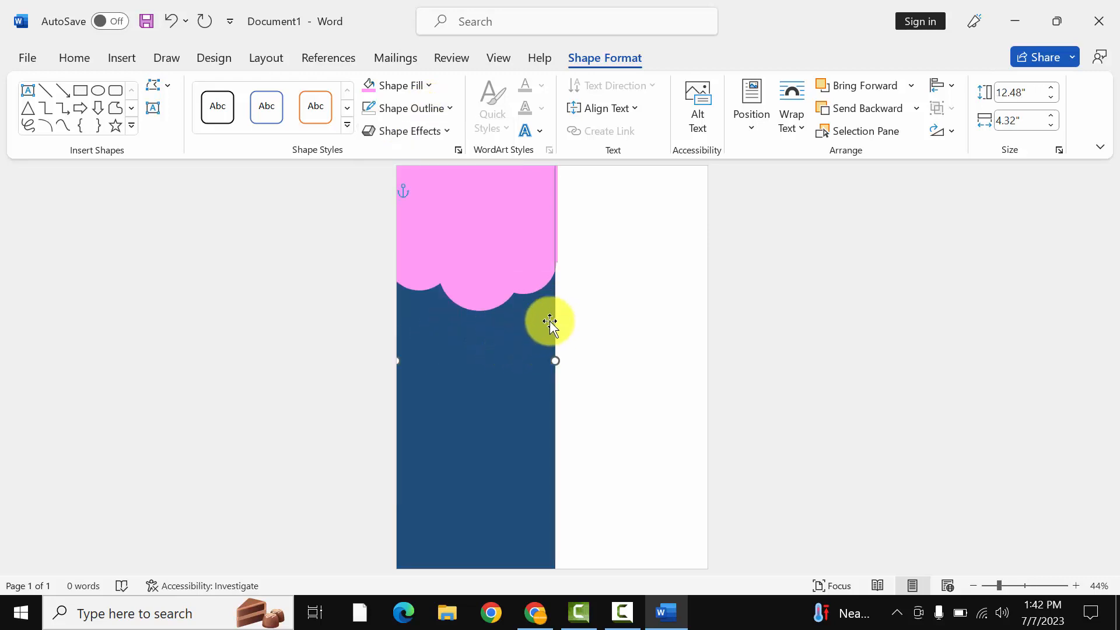
drag(555, 361, 572, 375)
click(524, 284)
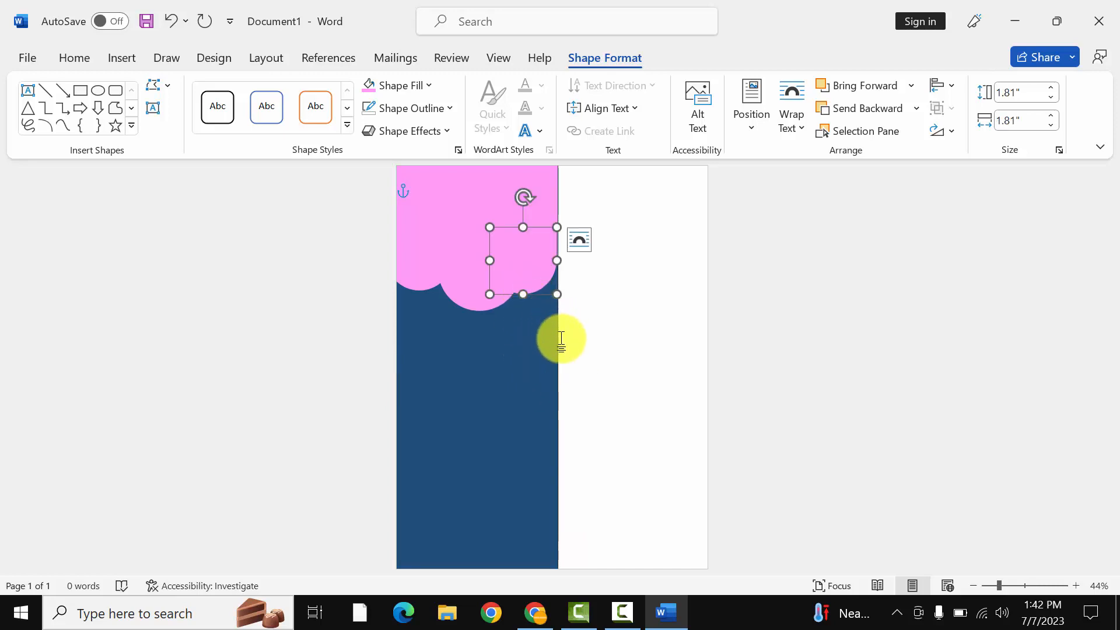
key(Right)
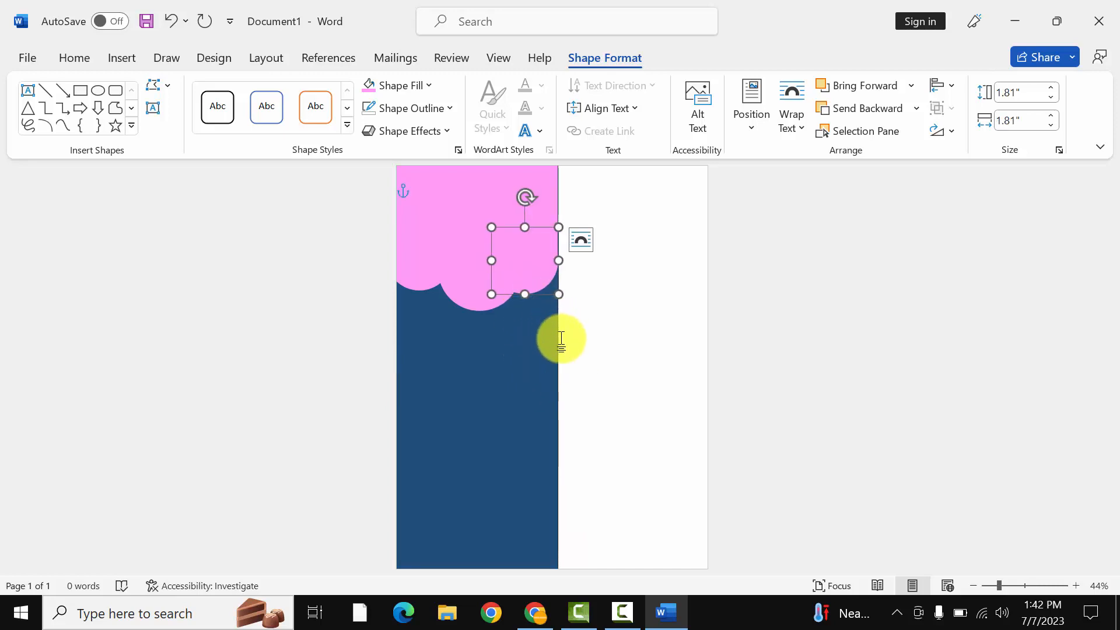
click(635, 334)
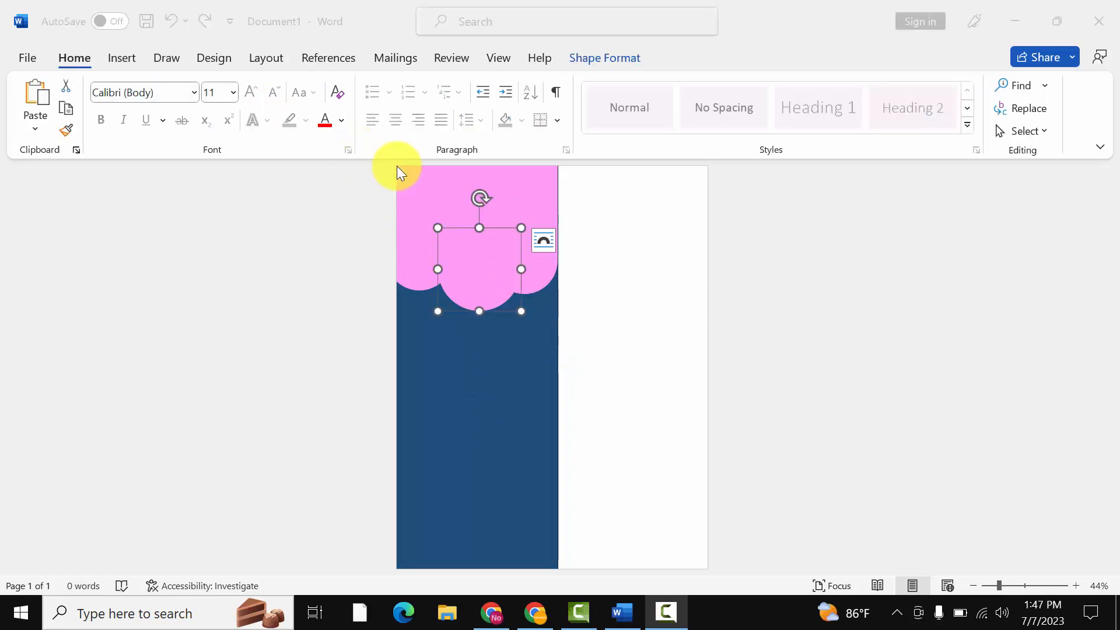
Fill the large middle circle with a woman's portrait photo from a local file
click(608, 58)
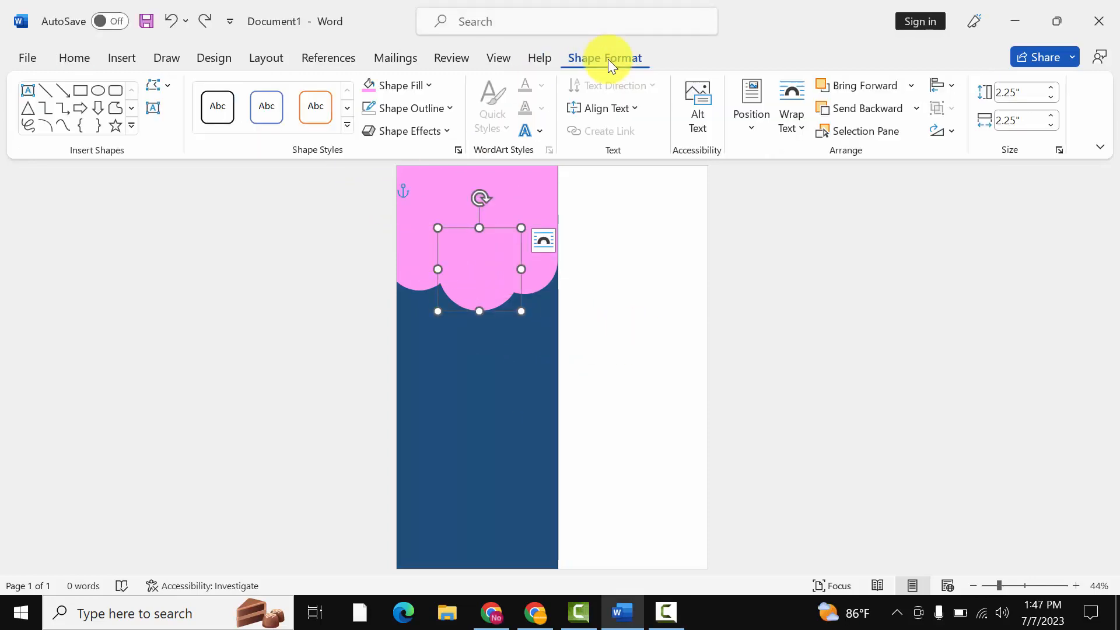
click(392, 86)
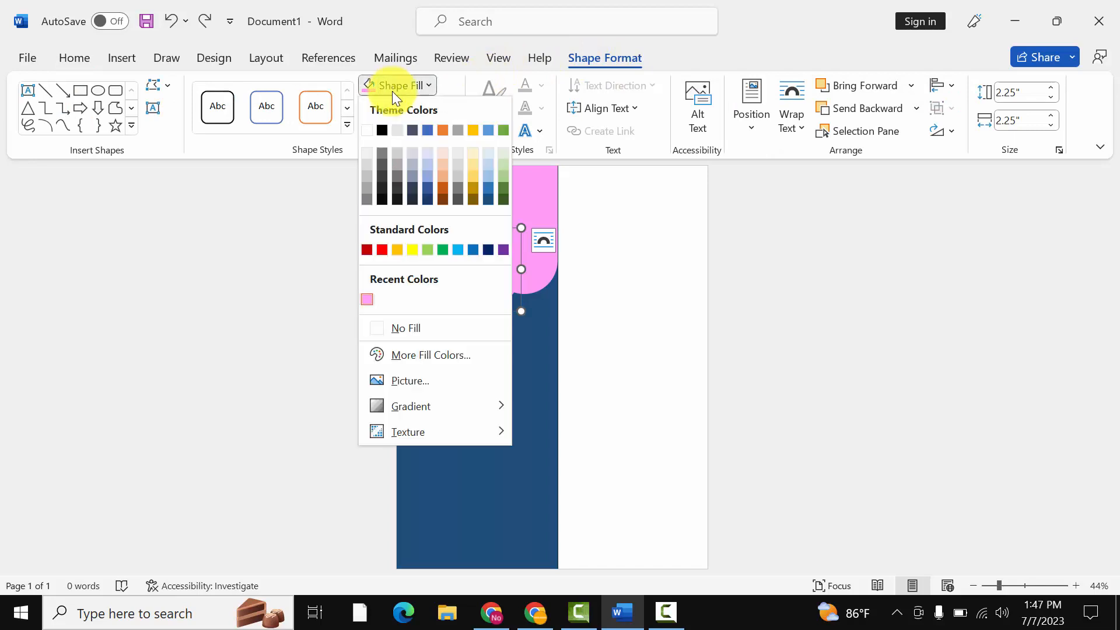
click(404, 380)
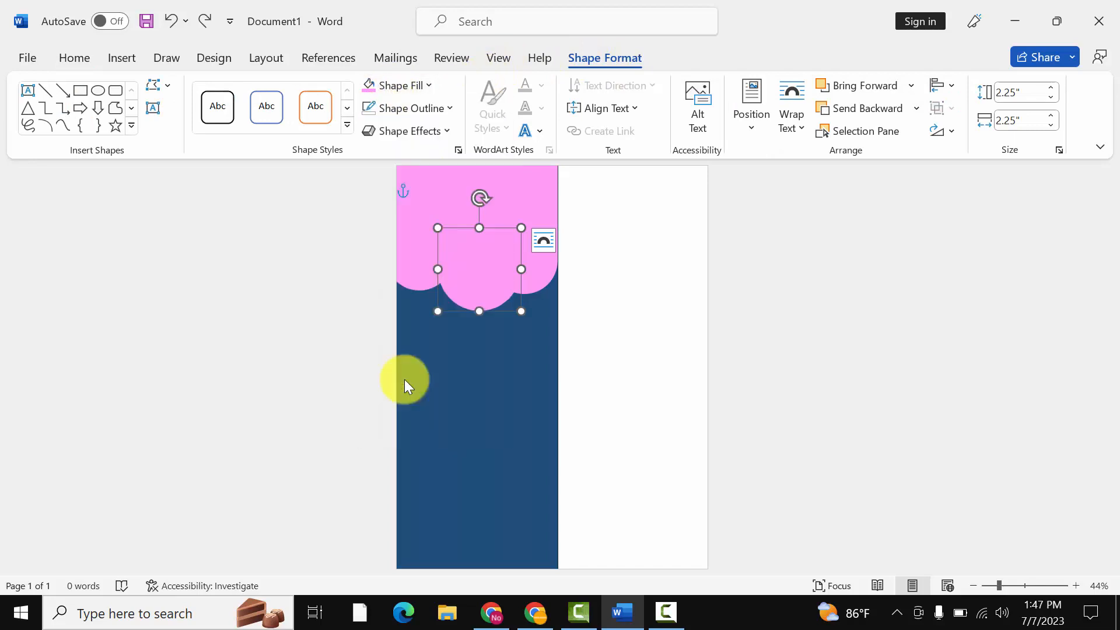
click(414, 233)
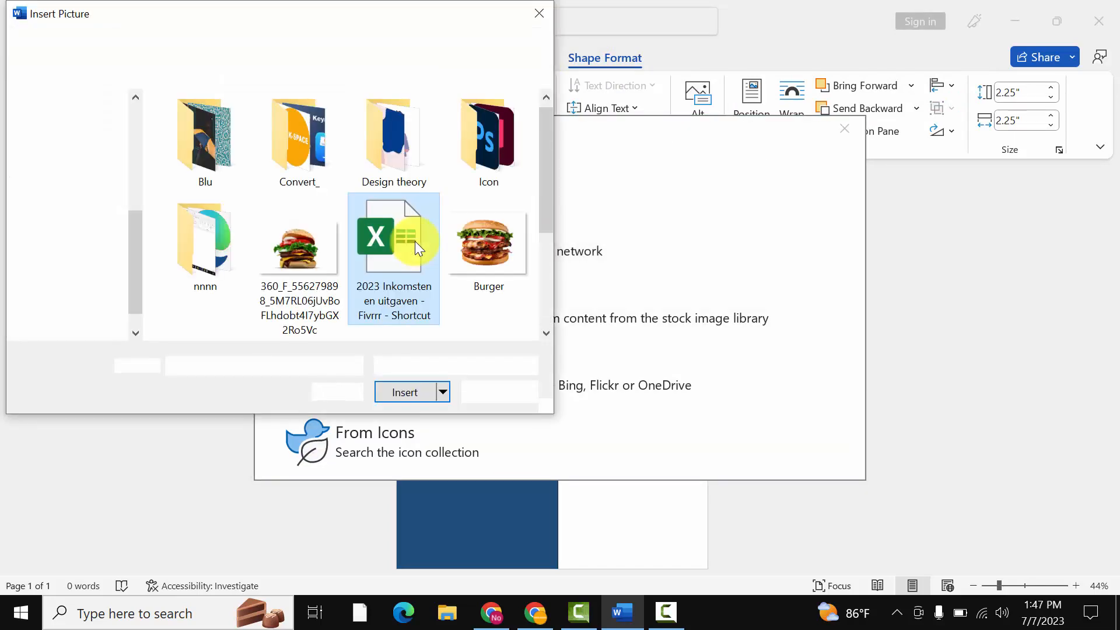
scroll(415, 241, down, 2)
double_click(490, 242)
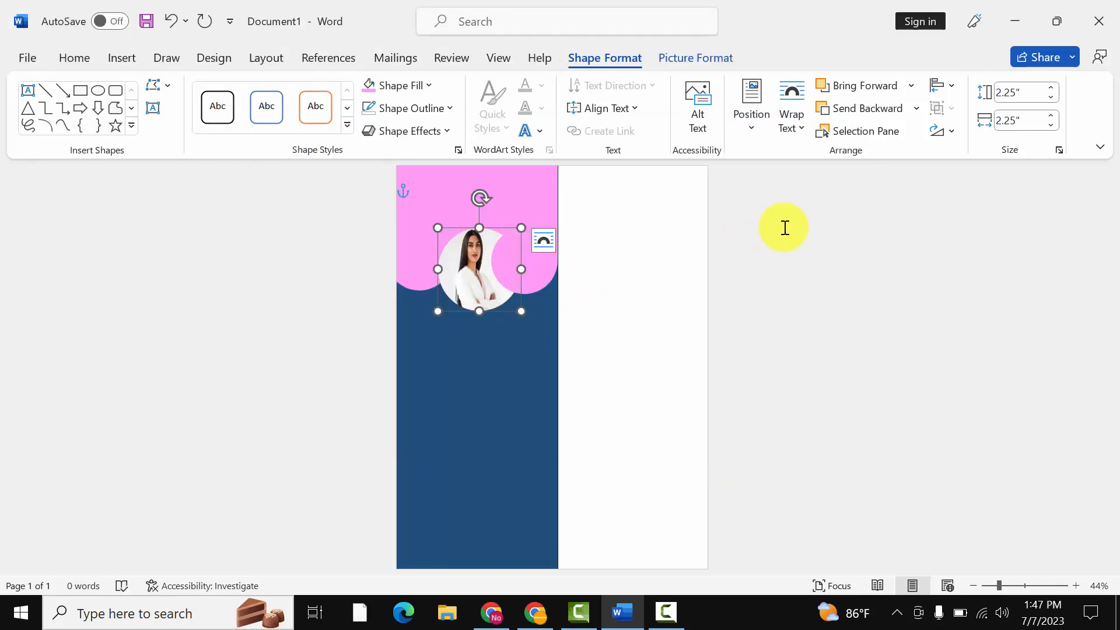
Use Crop to enlarge and reposition the photo so that the face and shoulders fill the circle
click(710, 61)
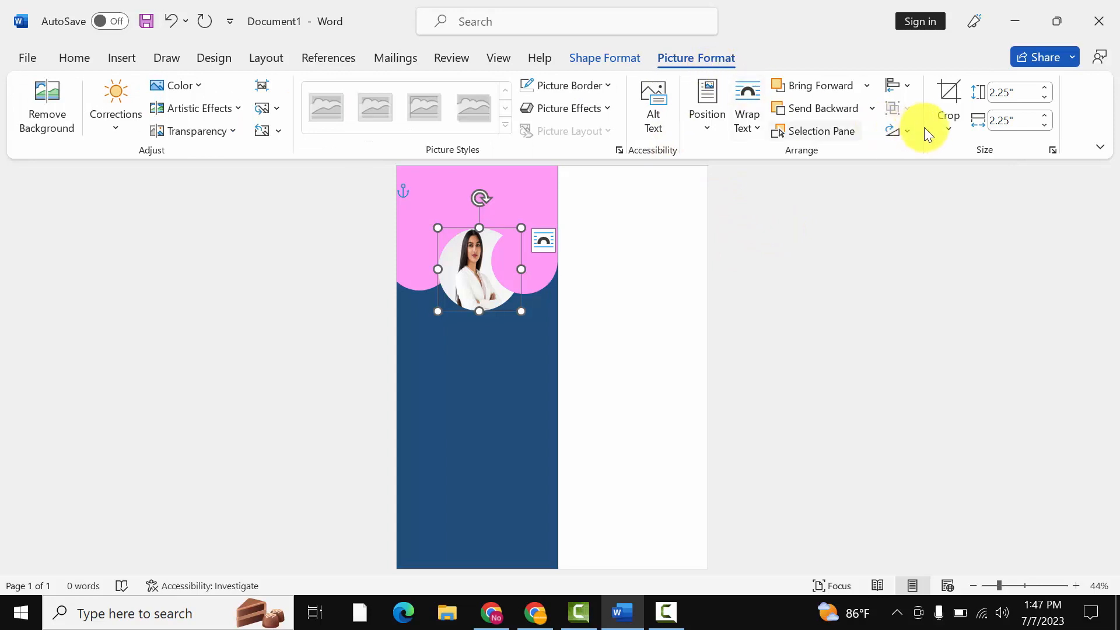
click(951, 120)
click(969, 153)
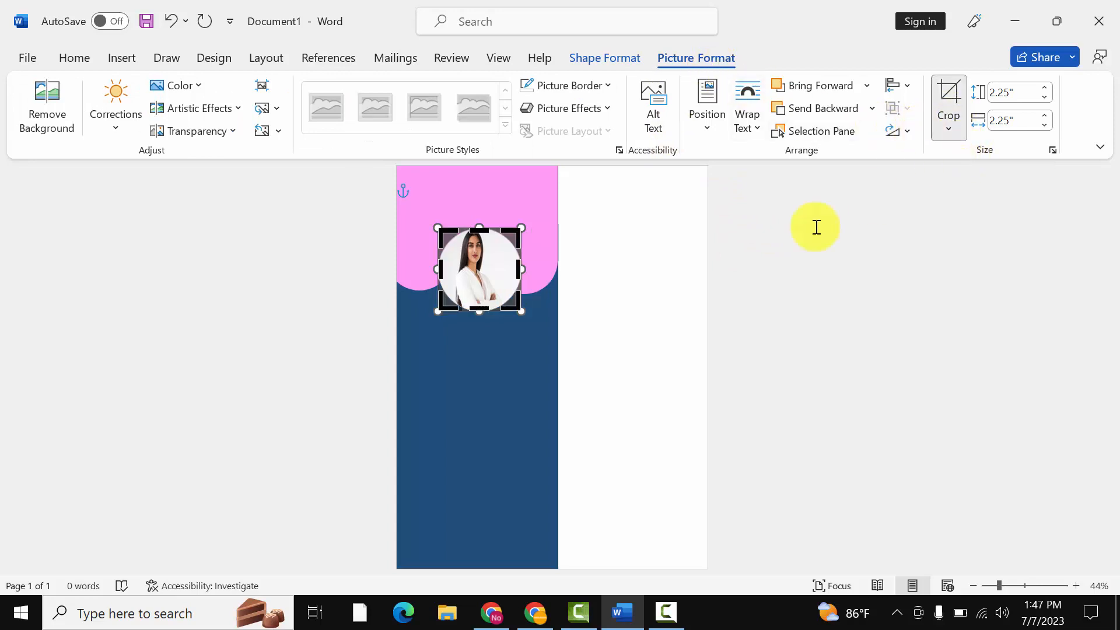
drag(526, 306, 575, 338)
mouse_move(575, 295)
mouse_down()
mouse_move(632, 295)
mouse_move(561, 310)
mouse_up()
drag(595, 366, 507, 330)
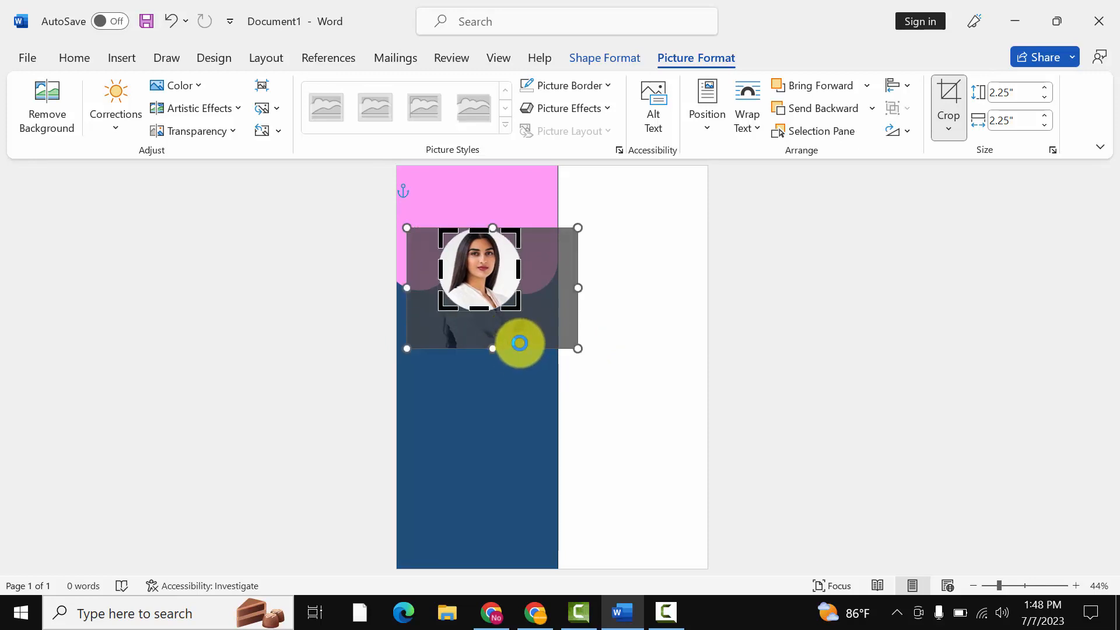
click(572, 363)
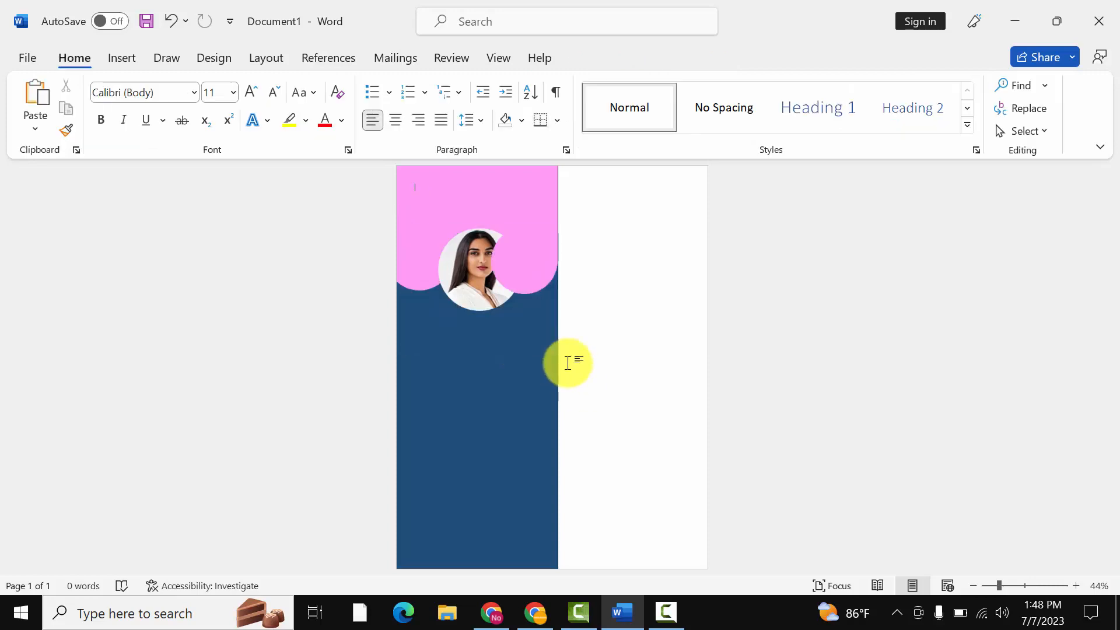
Bring the photo circle forward over the neighbouring pink circle and give it a 3 pt dark blue border
click(462, 273)
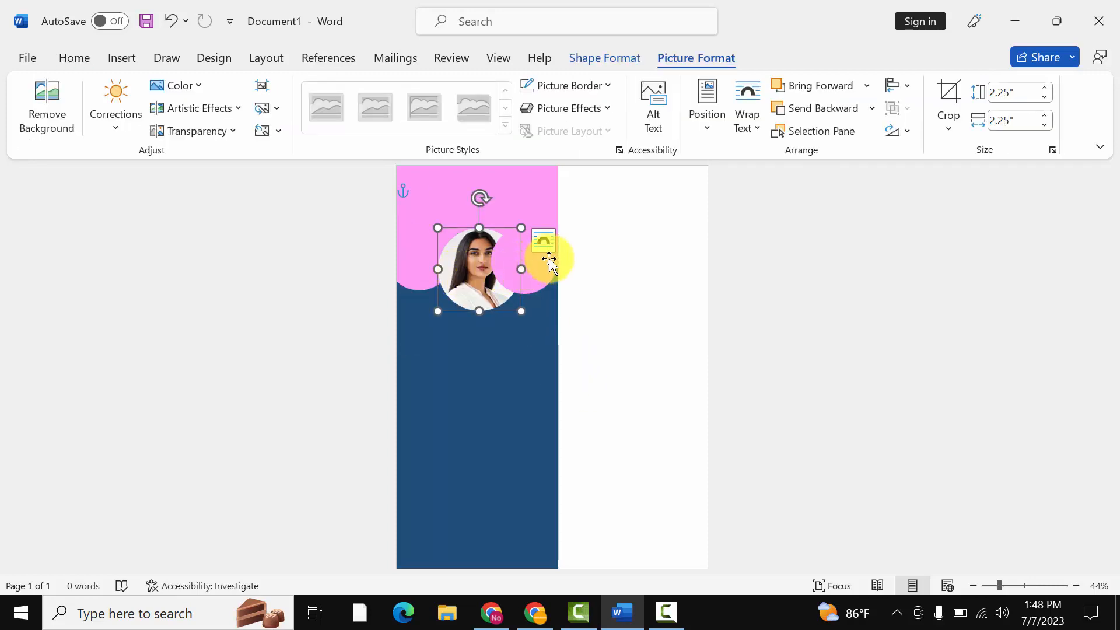
click(837, 87)
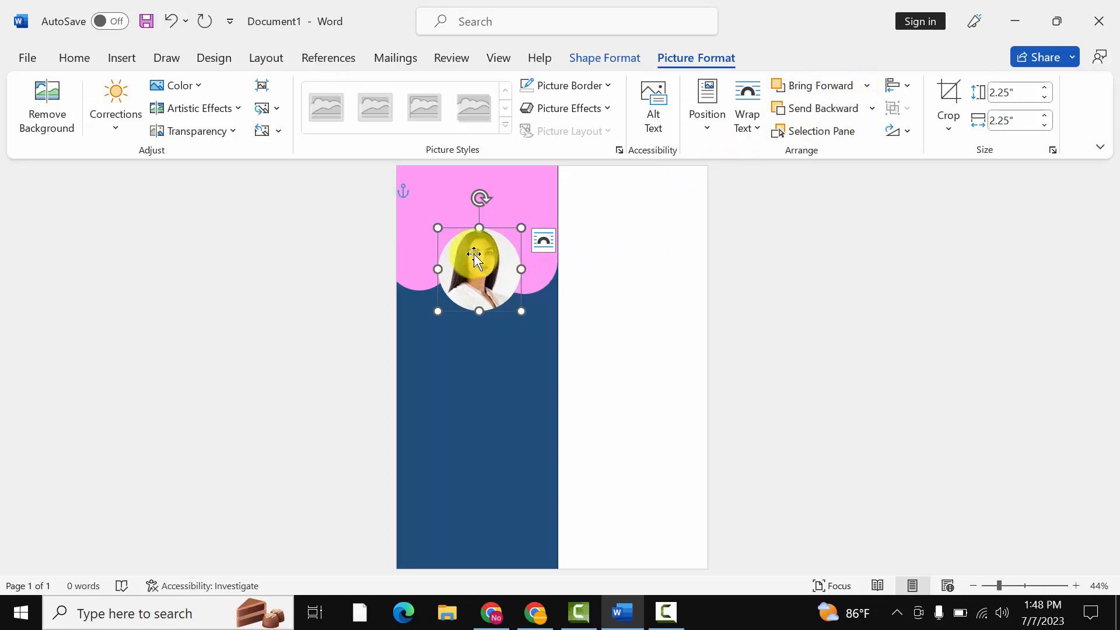
click(591, 87)
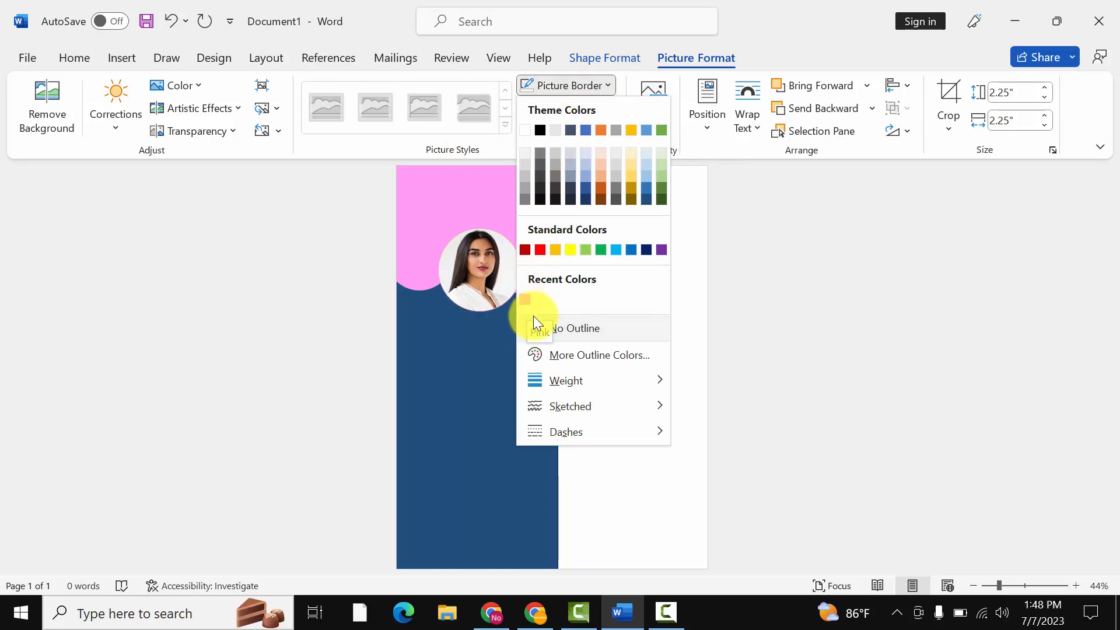
click(649, 197)
click(603, 111)
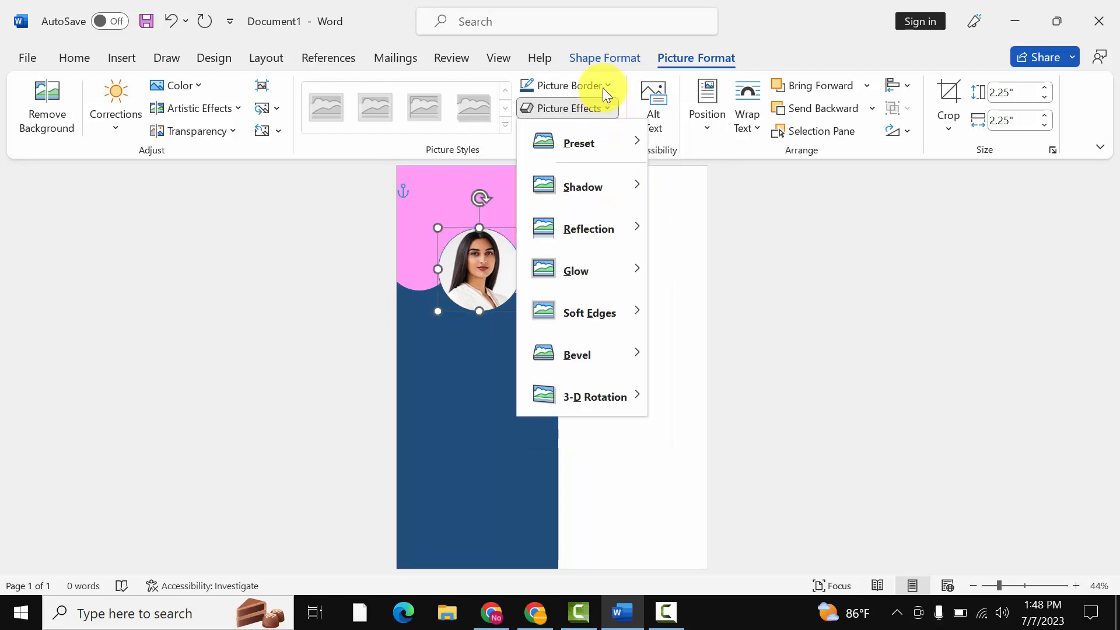
click(603, 88)
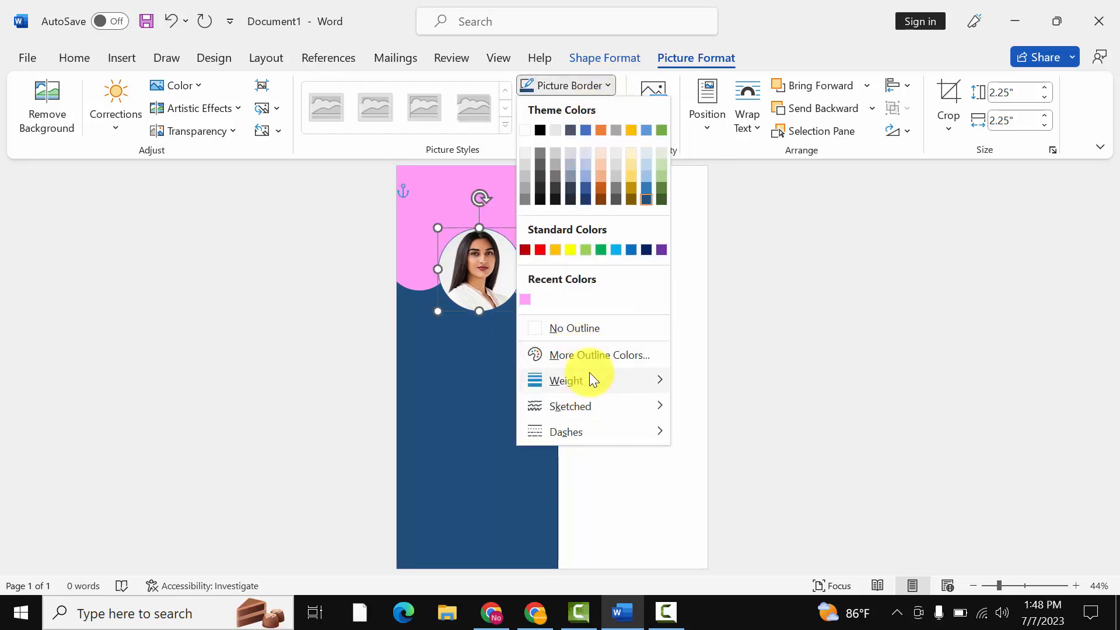
mouse_move(632, 380)
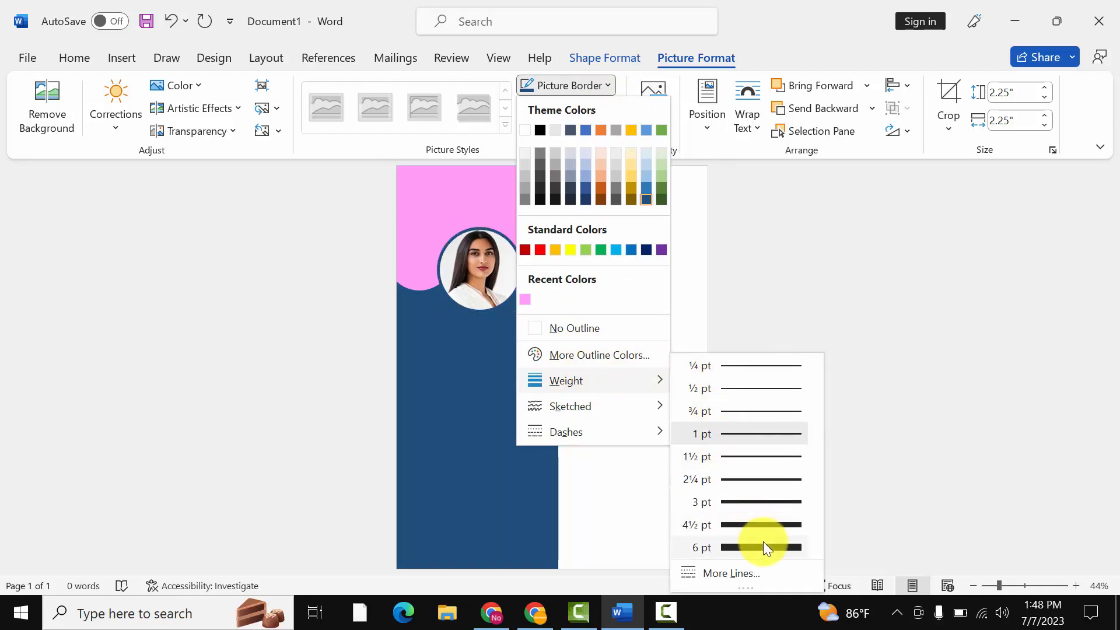
click(763, 500)
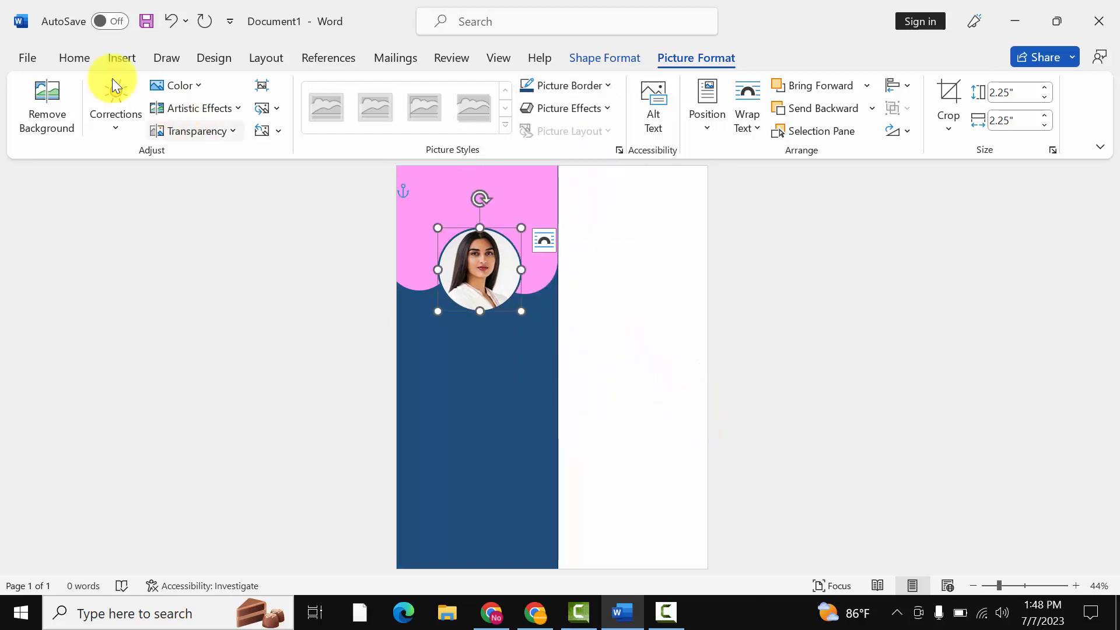
Insert a simple preset text box onto the page
click(113, 54)
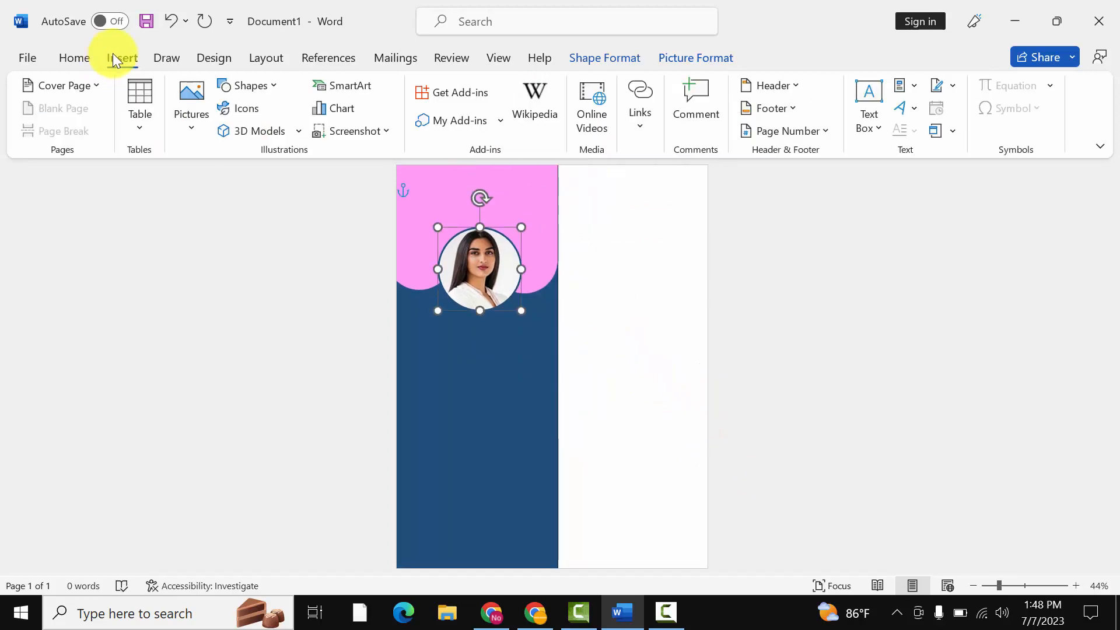
click(870, 106)
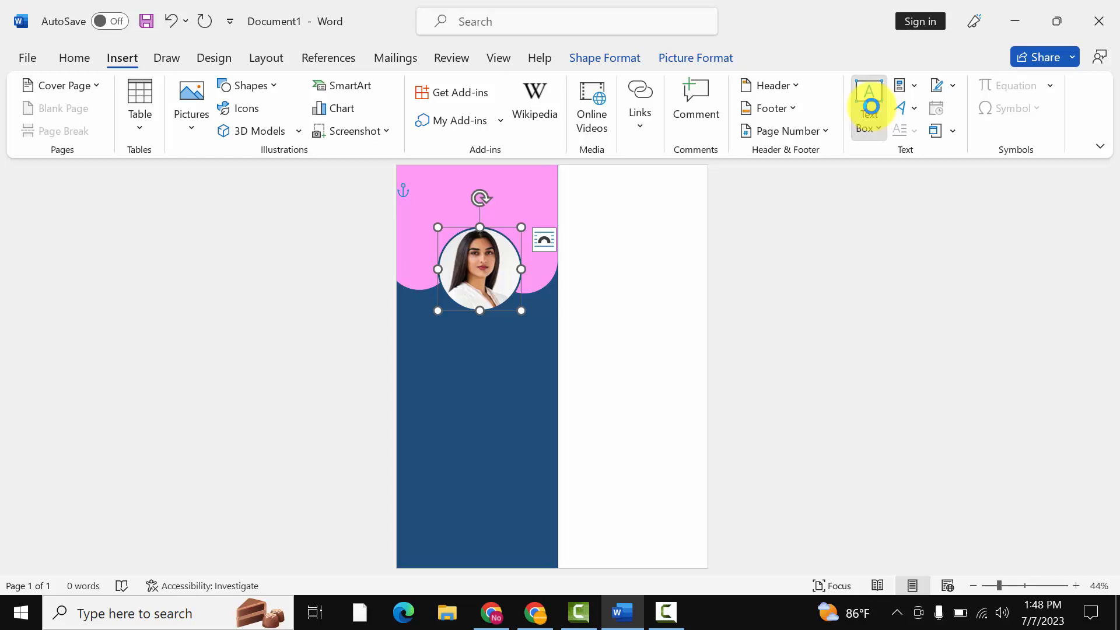
click(797, 226)
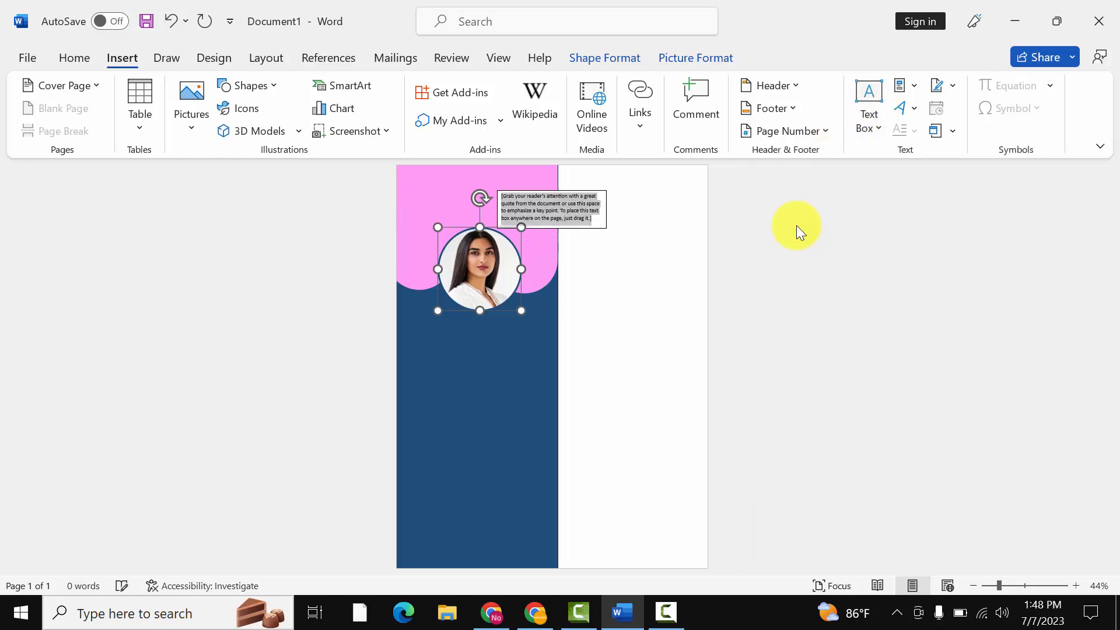
Remove the text box's fill and outline, and place it below the portrait on the blue column at about 3.49" wide by 1.33" high
click(436, 89)
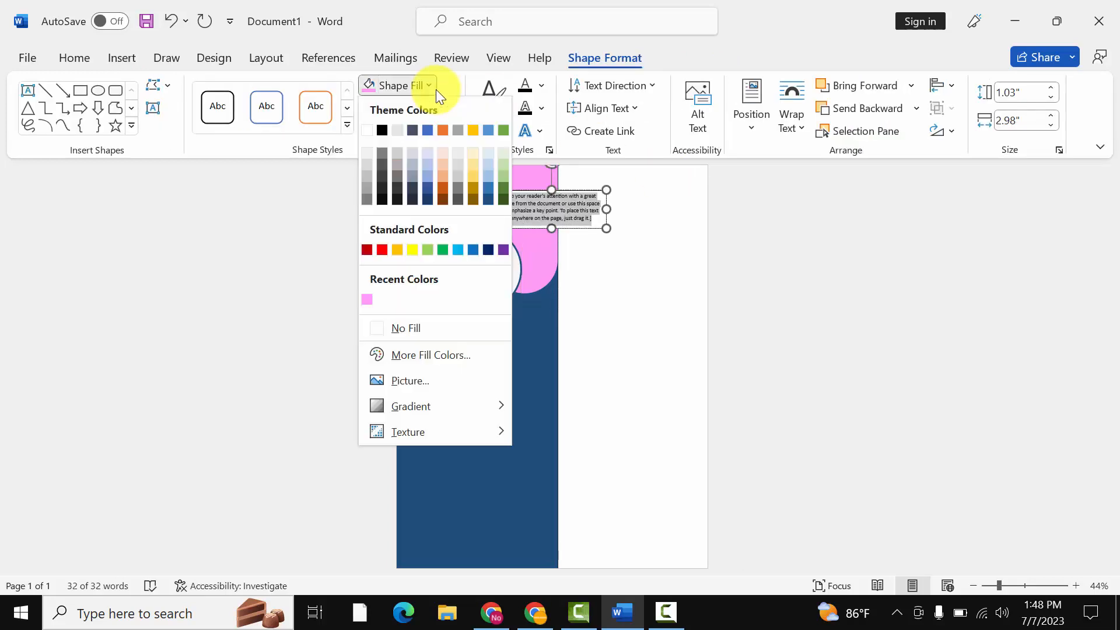
click(408, 325)
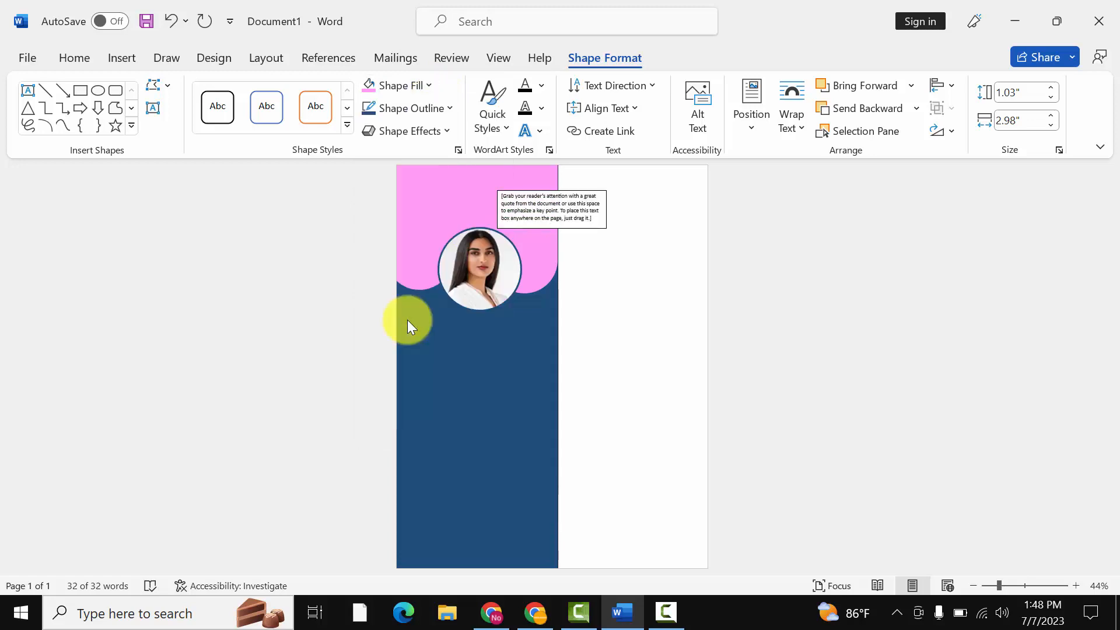
click(416, 107)
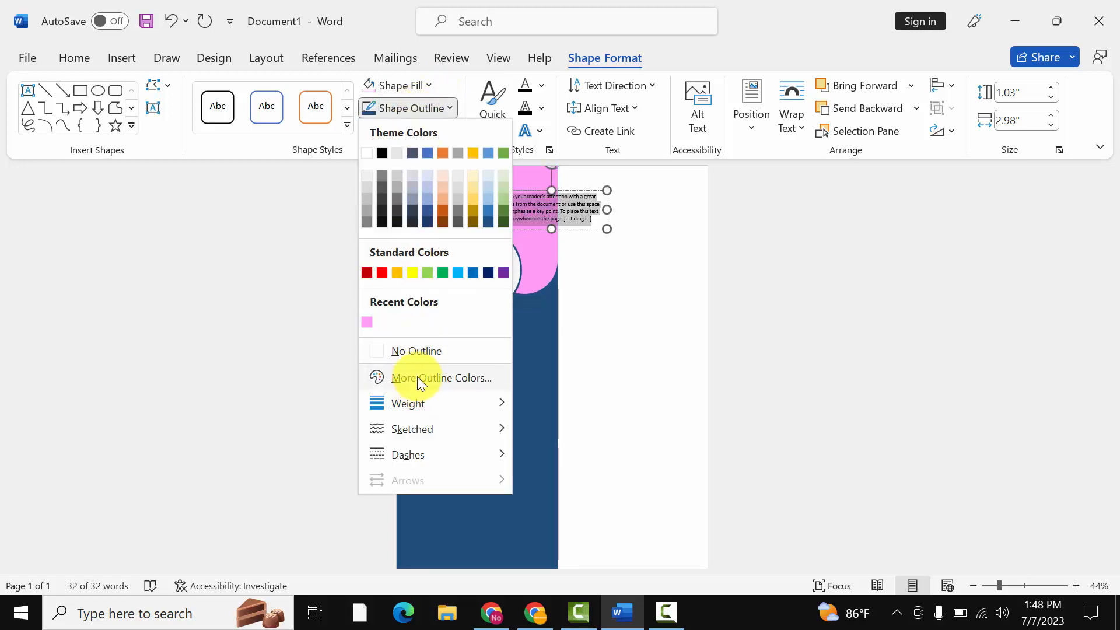
click(421, 357)
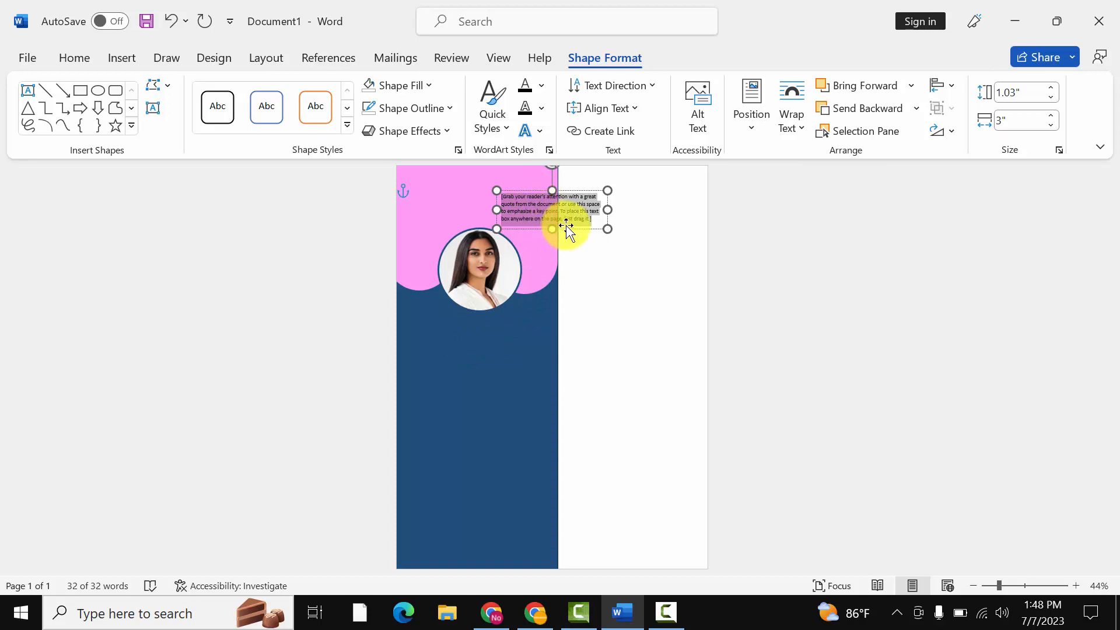
drag(565, 226, 543, 373)
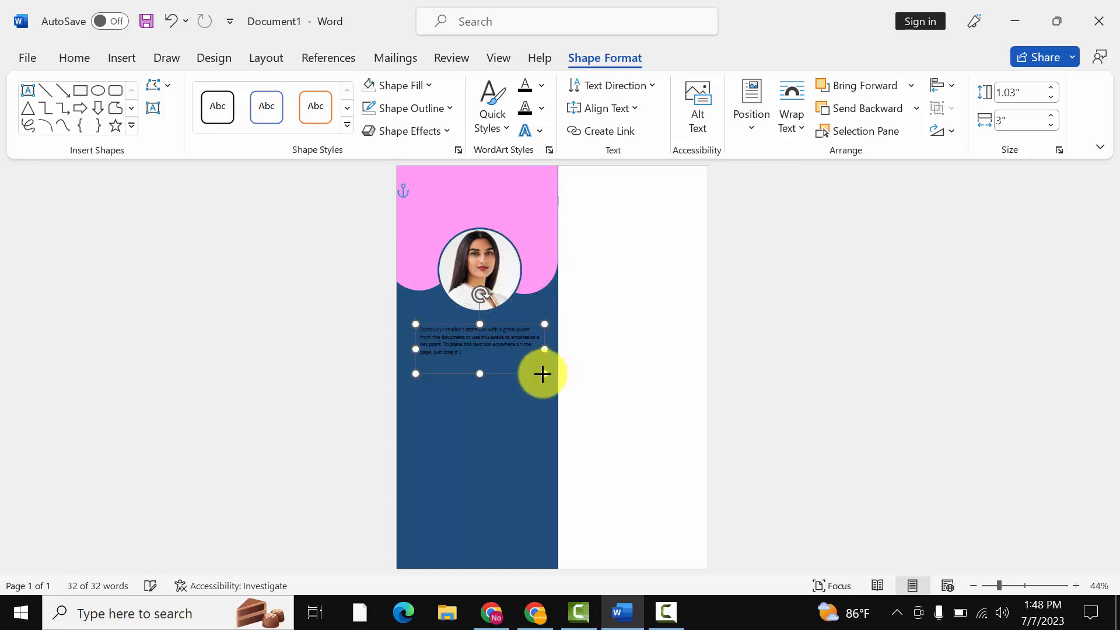
Replace the text box's placeholder paragraph with "YOUR NAME"
triple_click(485, 352)
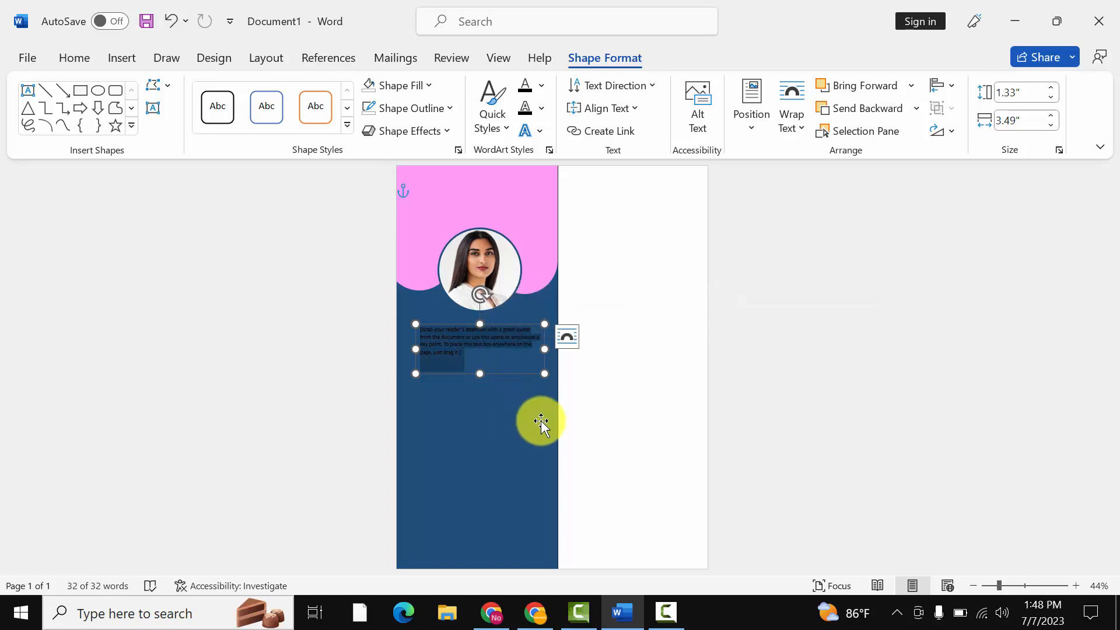
key(Delete)
text(YOU)
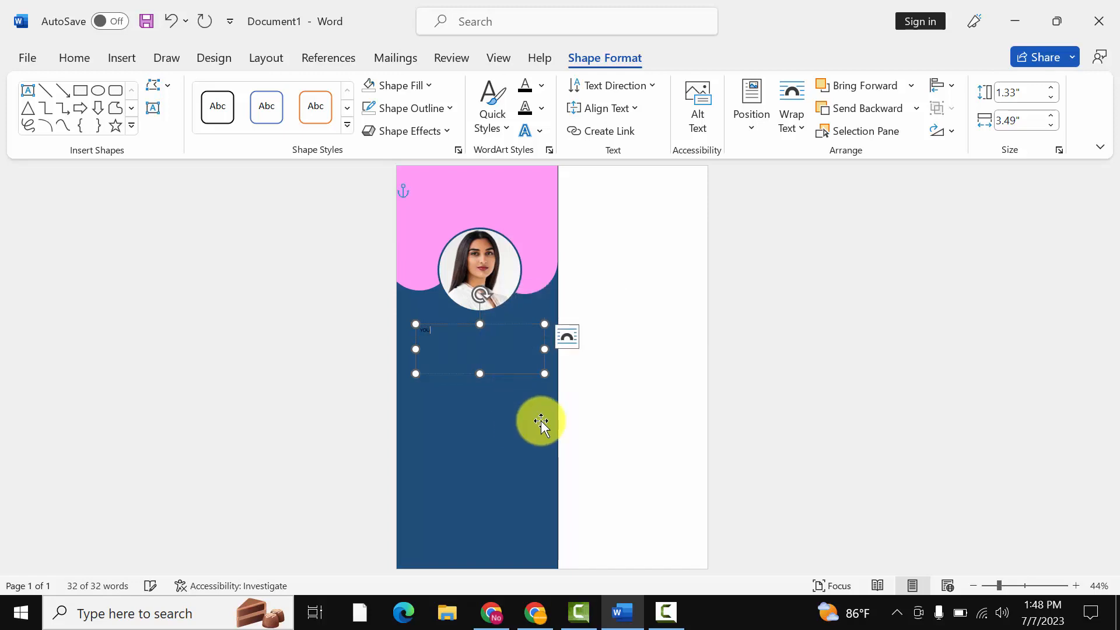
text(R NAME)
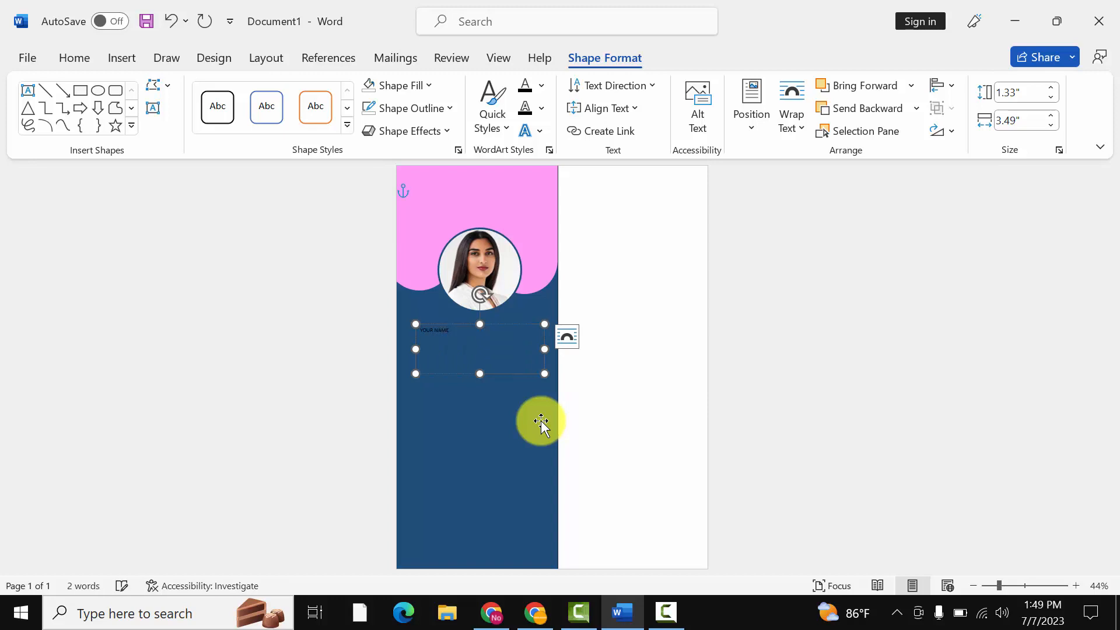
Format the YOUR NAME text as white, bold and 48 pt
key(ctrl+a)
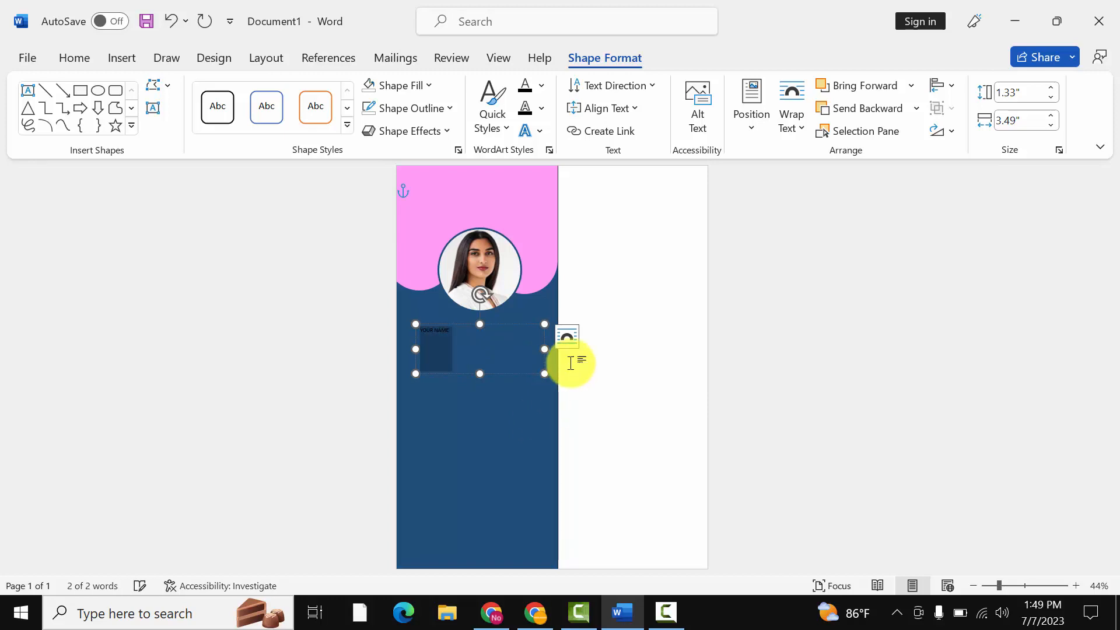
click(79, 56)
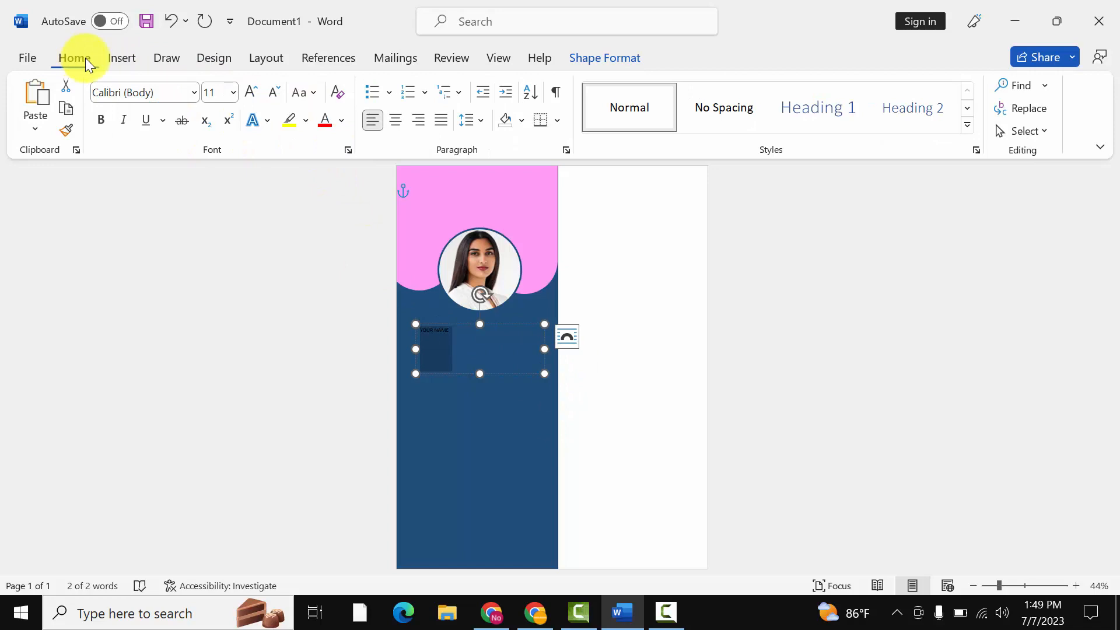
click(340, 118)
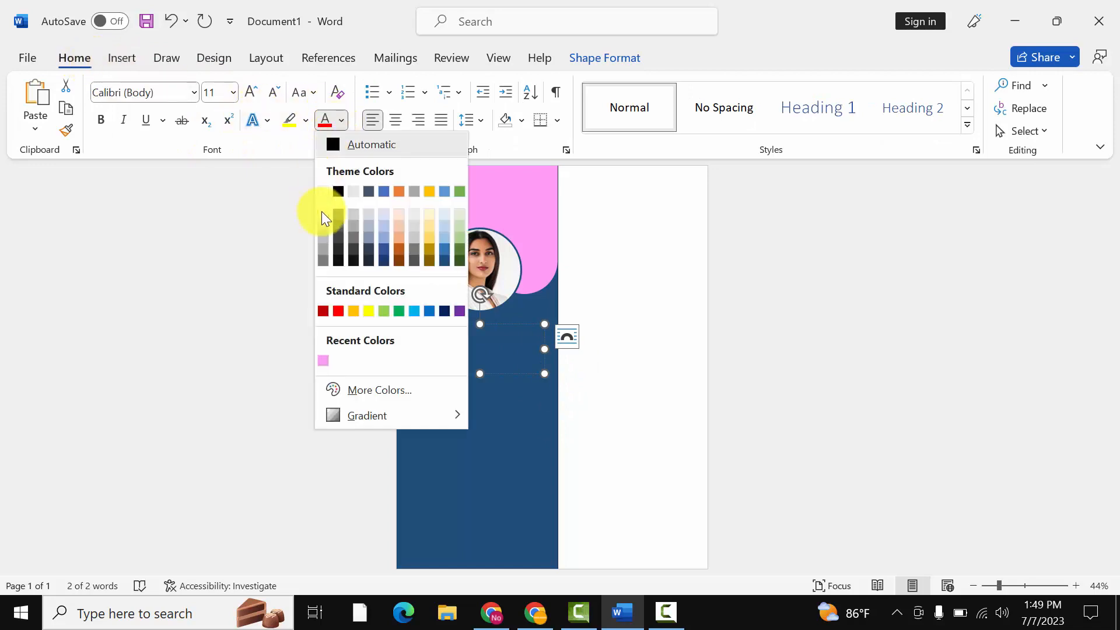
click(322, 190)
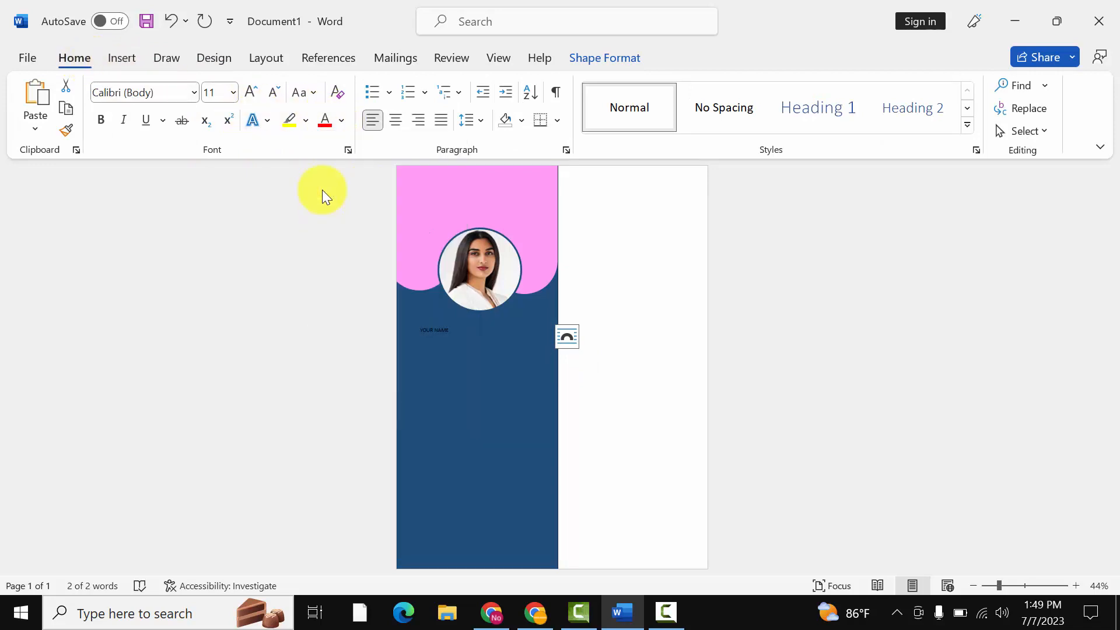
click(97, 120)
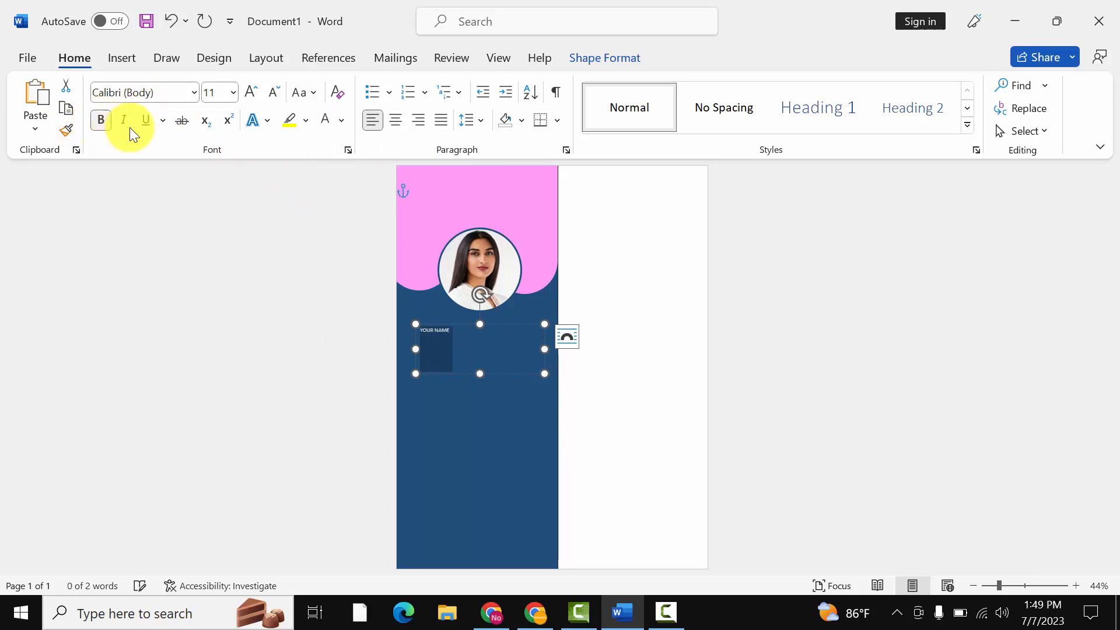
click(253, 92)
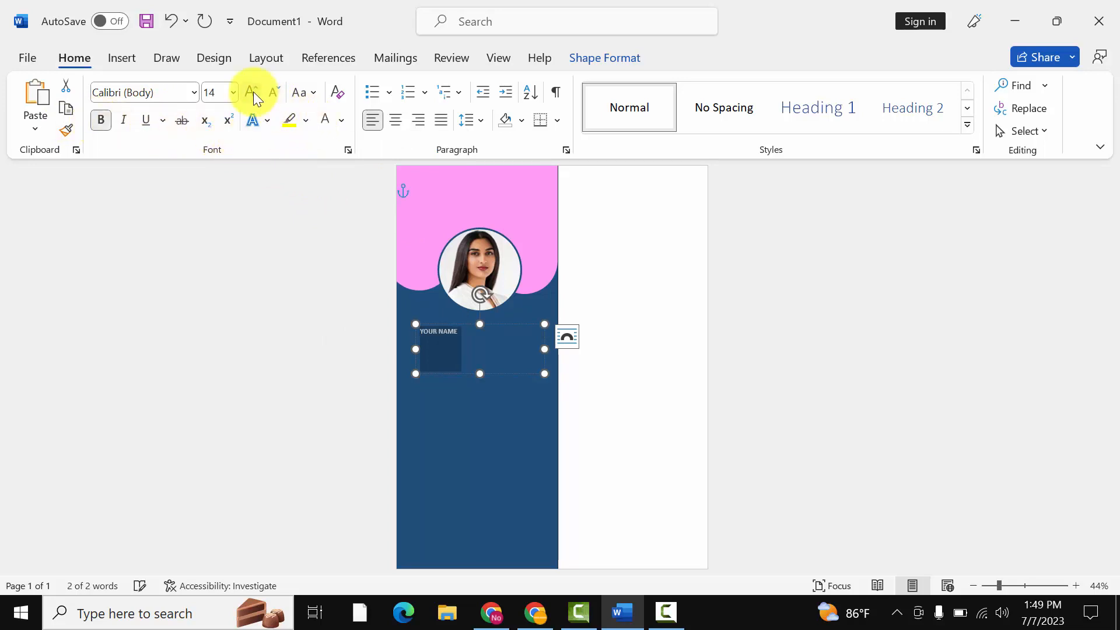
click(253, 92)
click(253, 93)
click(253, 92)
click(253, 92)
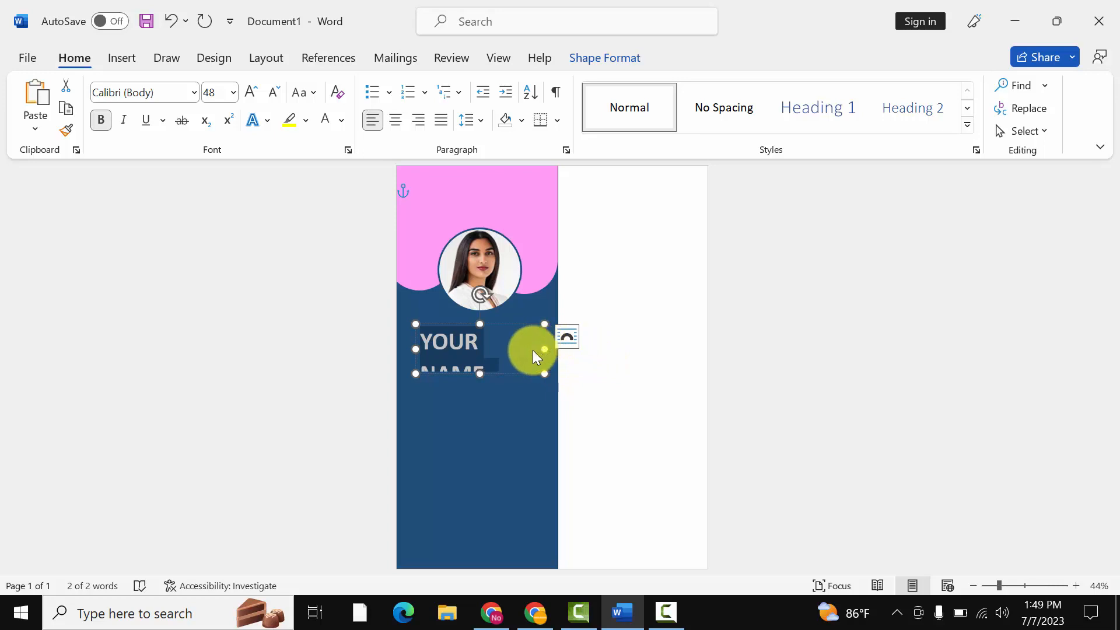
Resize the YOUR NAME text box to about 3.83" wide by 1.1" high so the text fits on one line, placed just below the portrait
drag(533, 349, 586, 357)
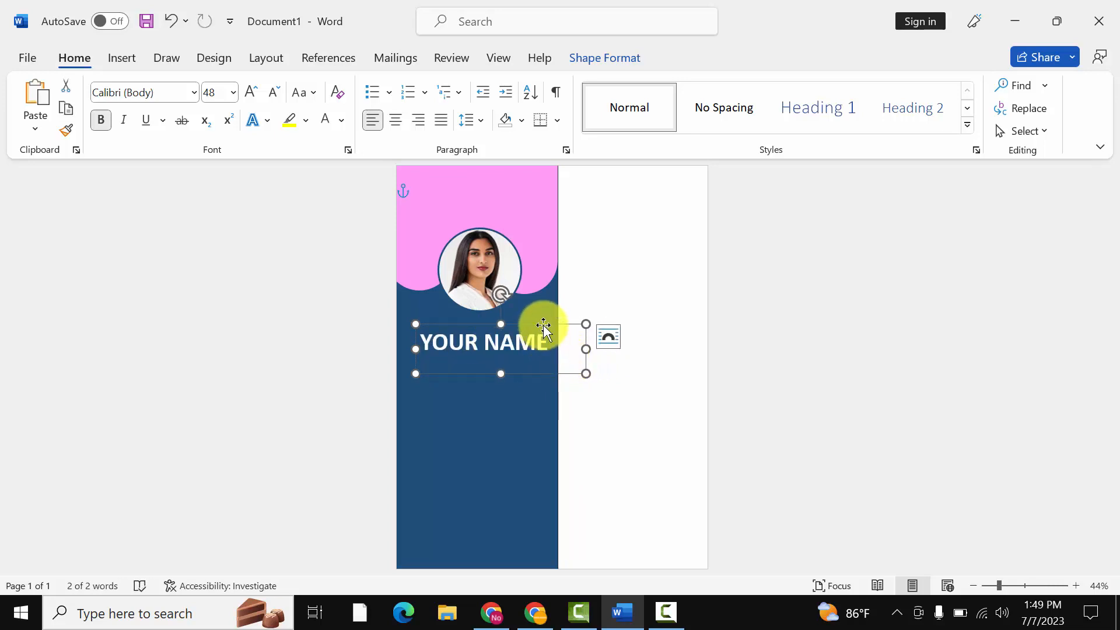
mouse_move(543, 327)
mouse_down()
mouse_move(523, 327)
mouse_move(537, 316)
mouse_move(565, 338)
mouse_move(551, 337)
mouse_up()
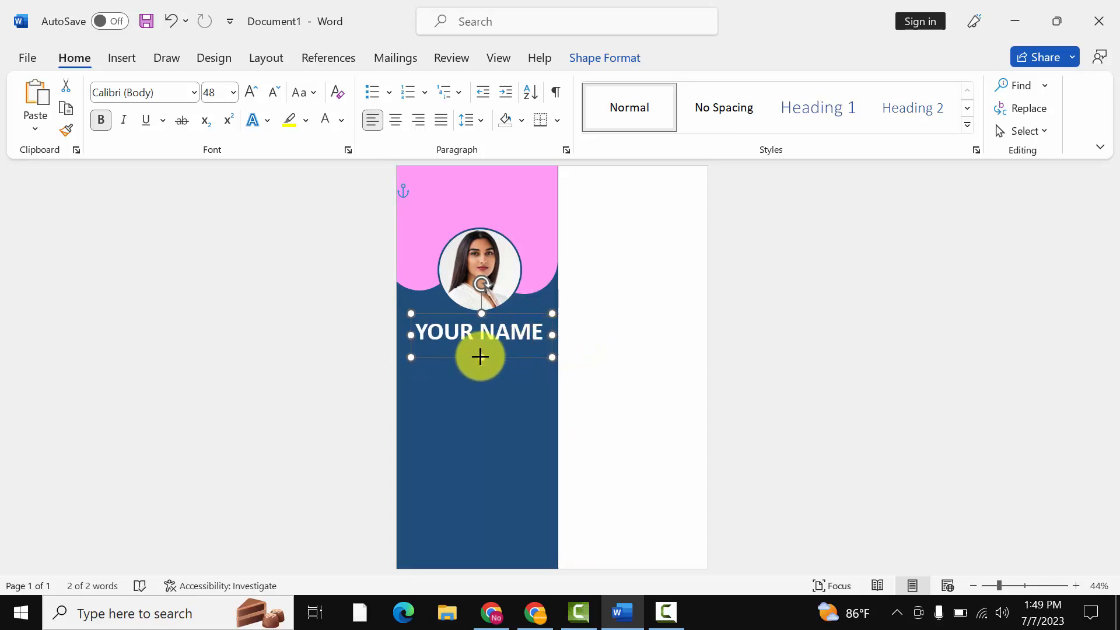
drag(480, 356, 480, 353)
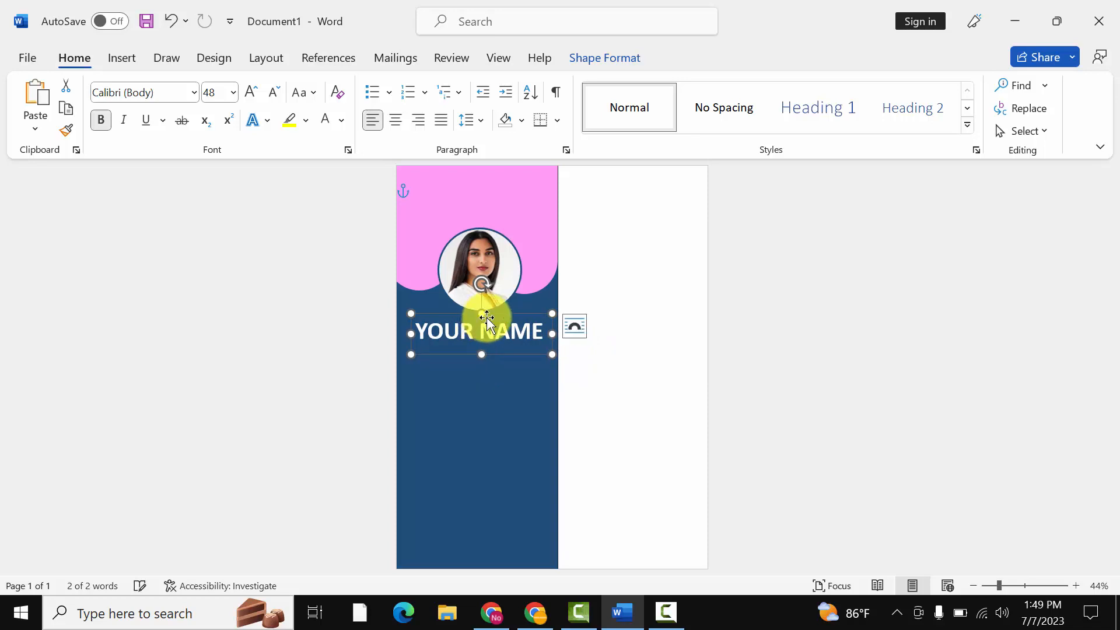
drag(505, 313, 500, 314)
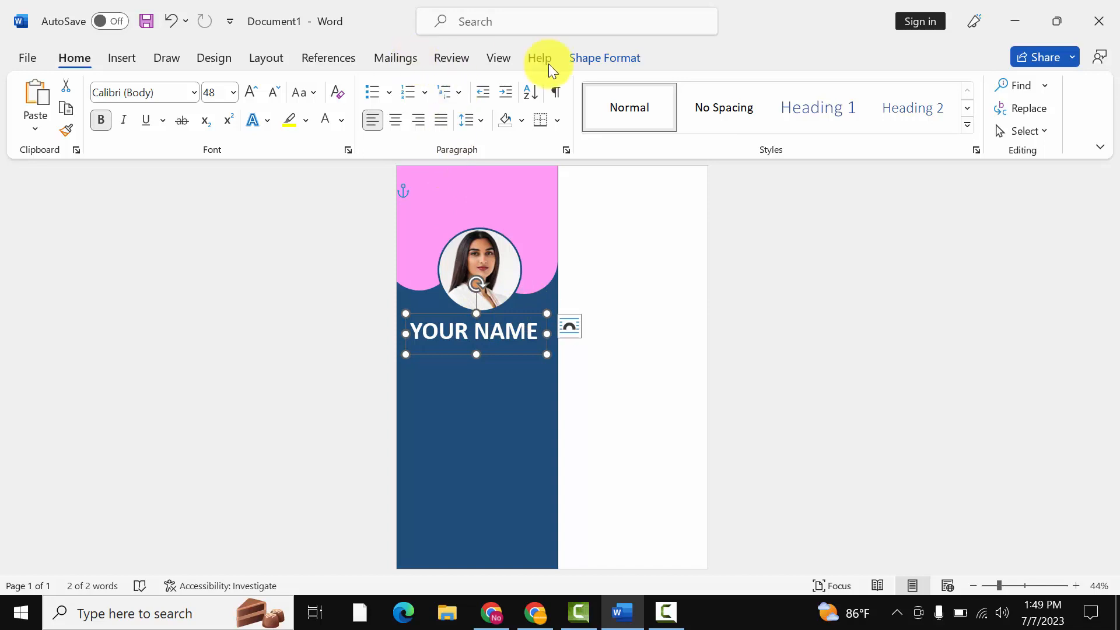
Give the YOUR NAME text box a white outline with a weight of 4½ pt
click(593, 68)
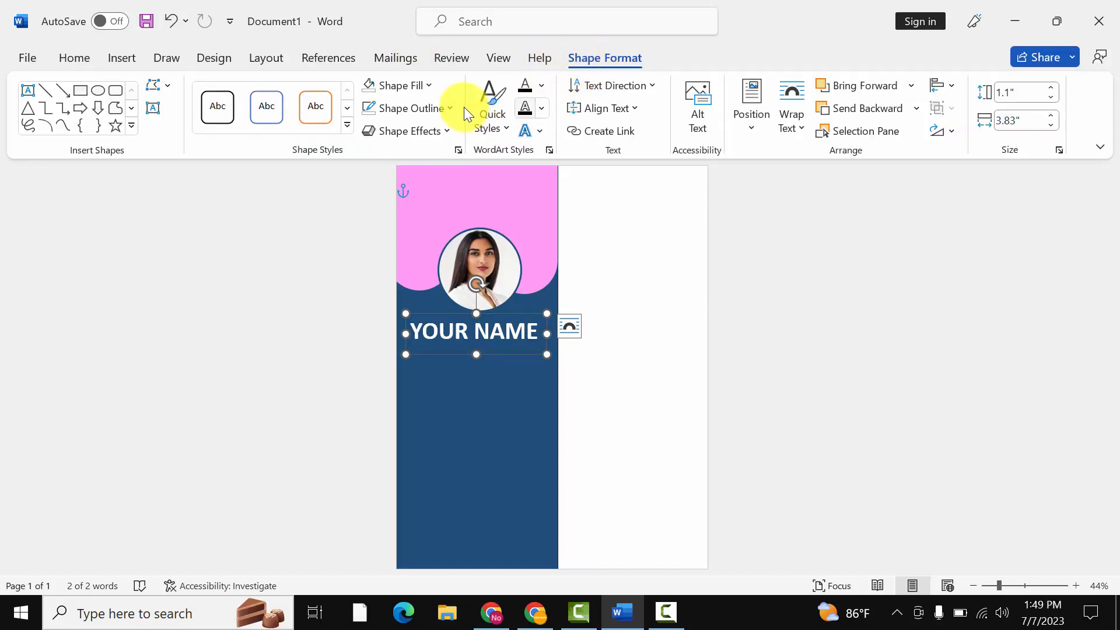
click(437, 107)
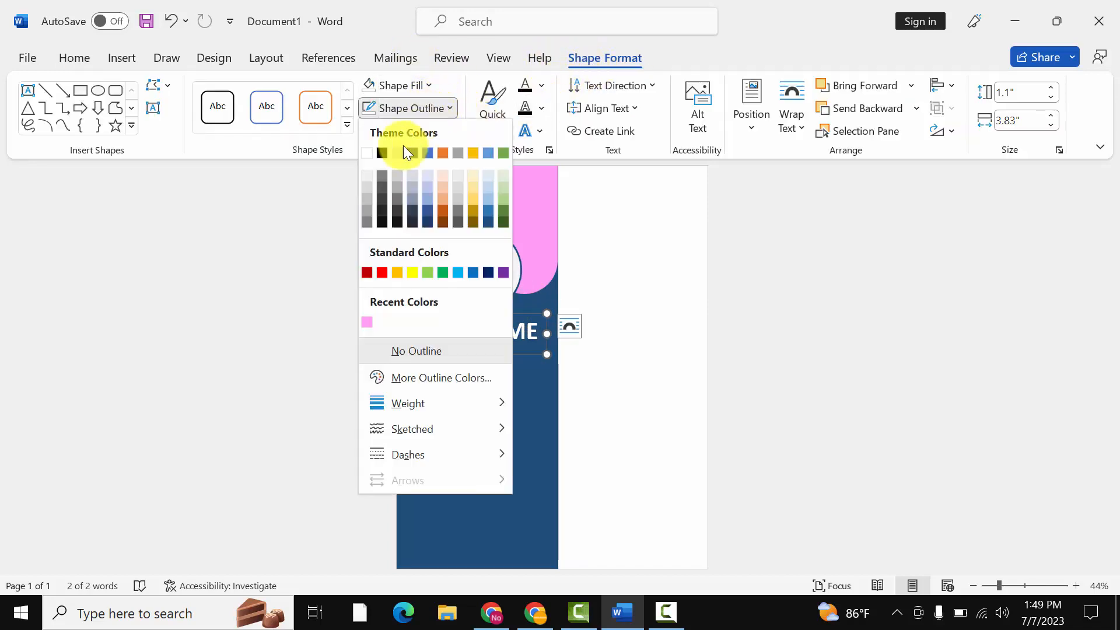
click(362, 153)
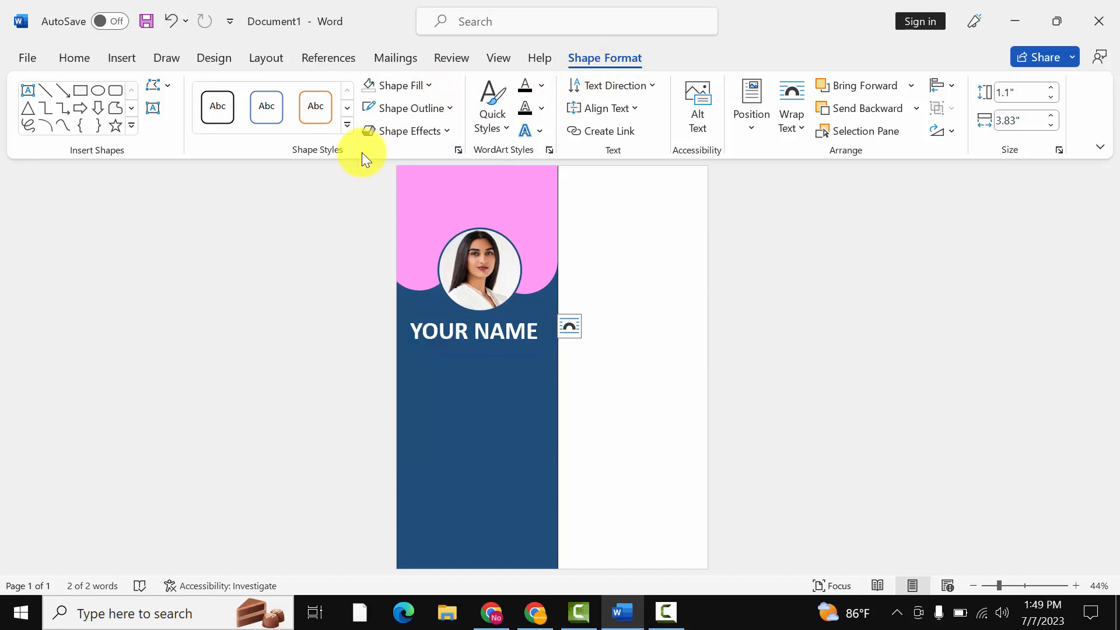
click(444, 110)
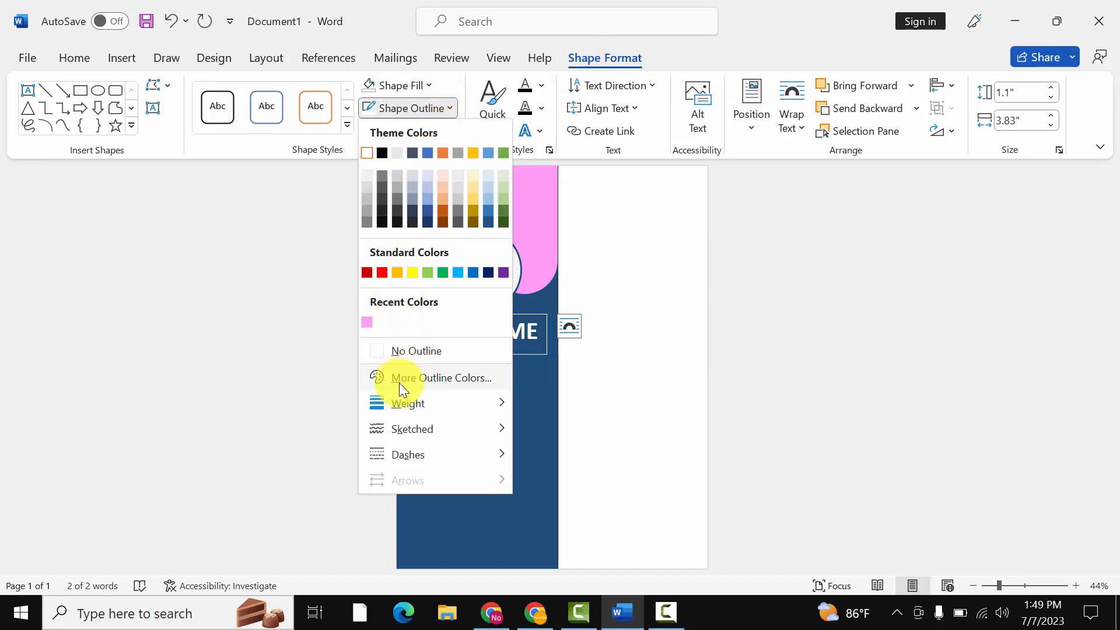
mouse_move(399, 400)
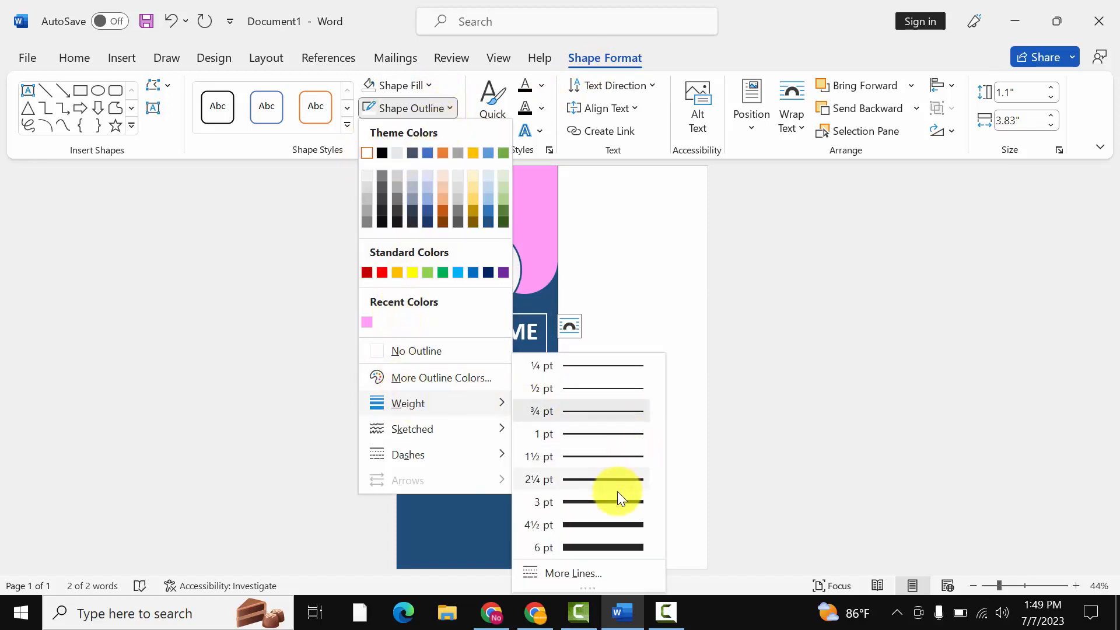
click(614, 524)
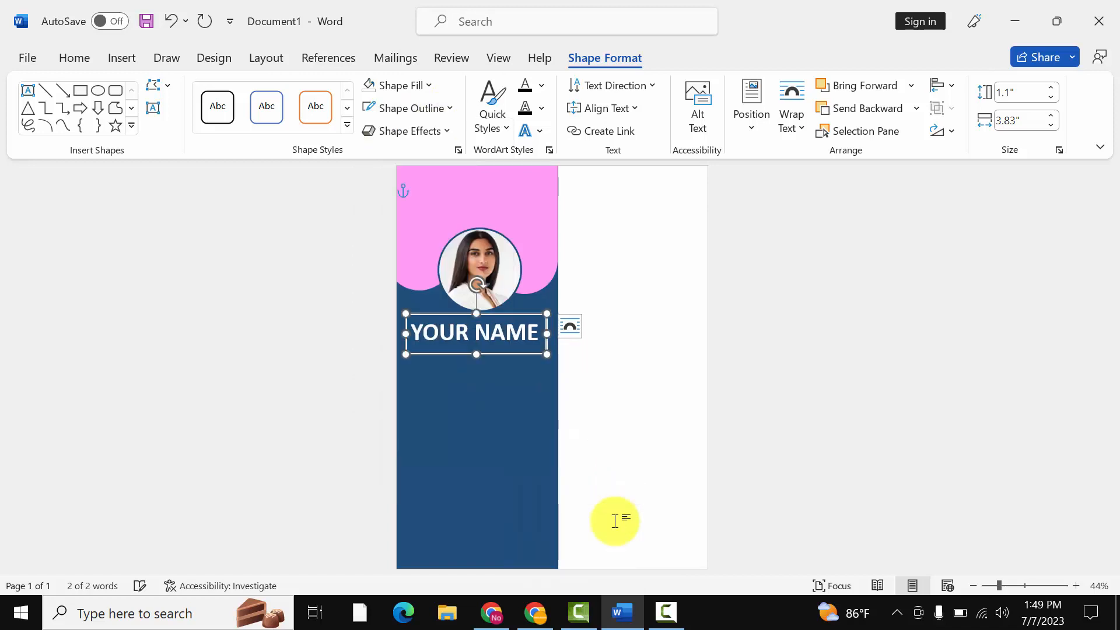
Center the YOUR NAME text horizontally within its white-outlined box
triple_click(474, 338)
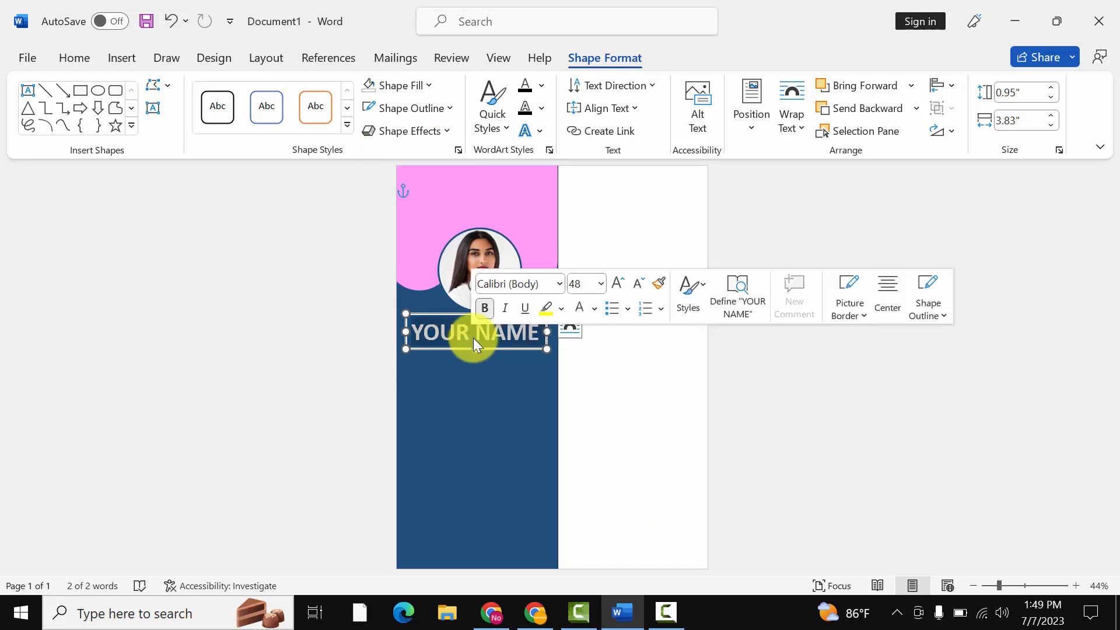
click(88, 58)
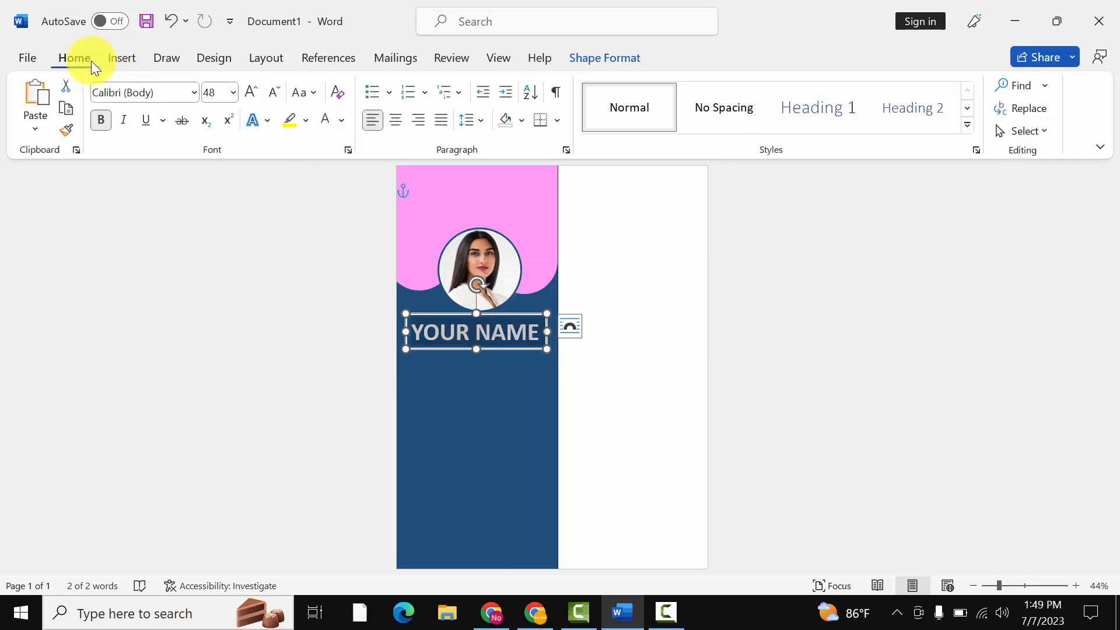
click(398, 127)
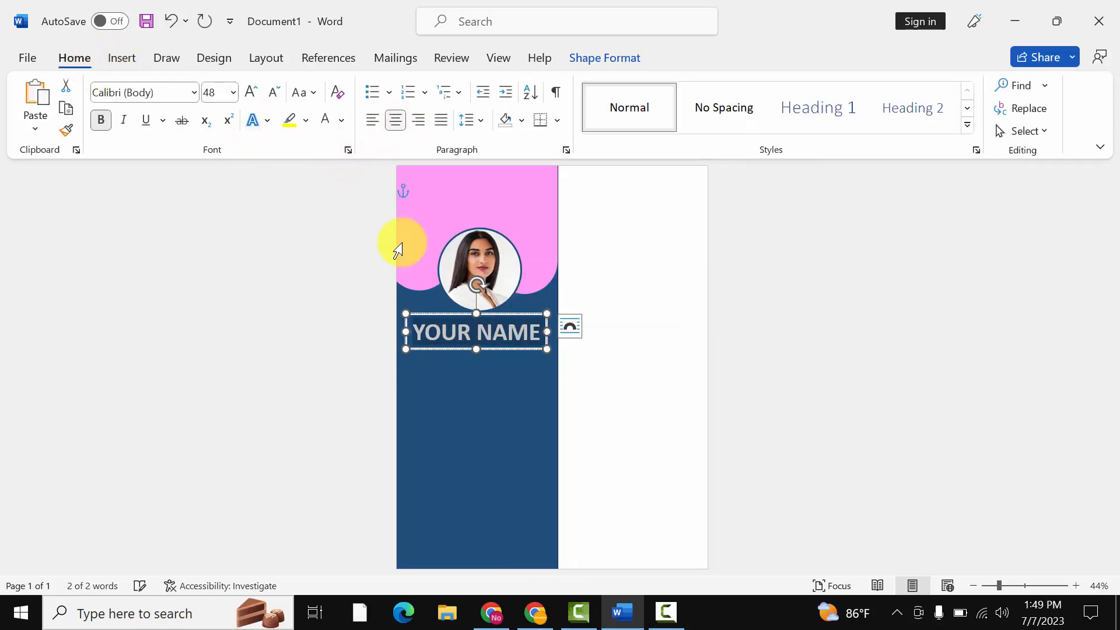
click(457, 337)
click(457, 395)
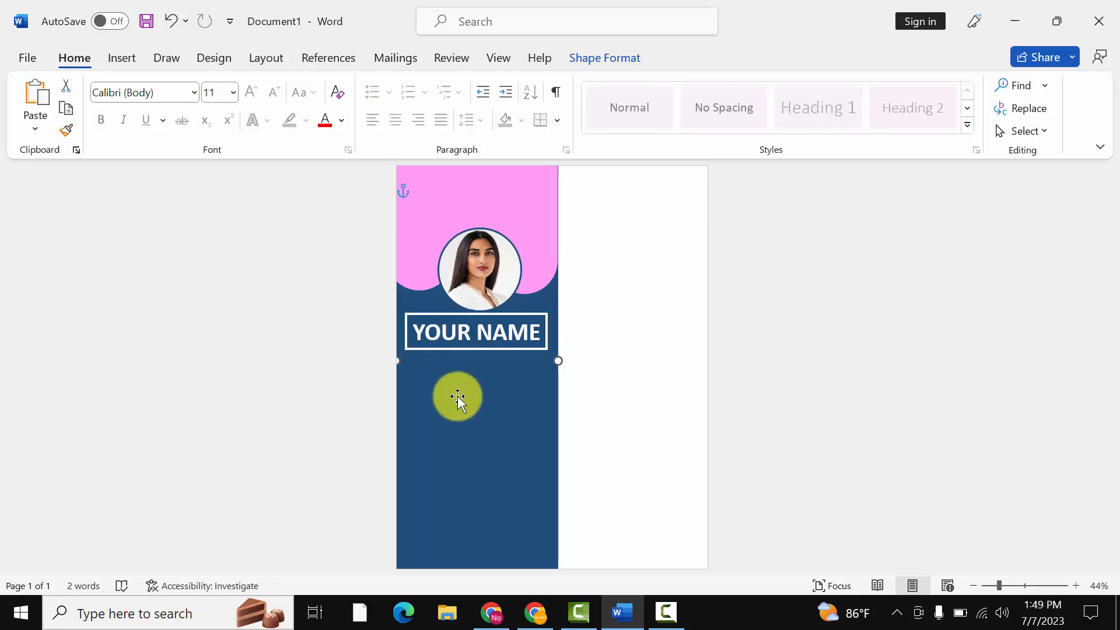
Nudge the YOUR NAME box slightly down and to the right so it sits clear of the portrait and centered in the column
click(477, 349)
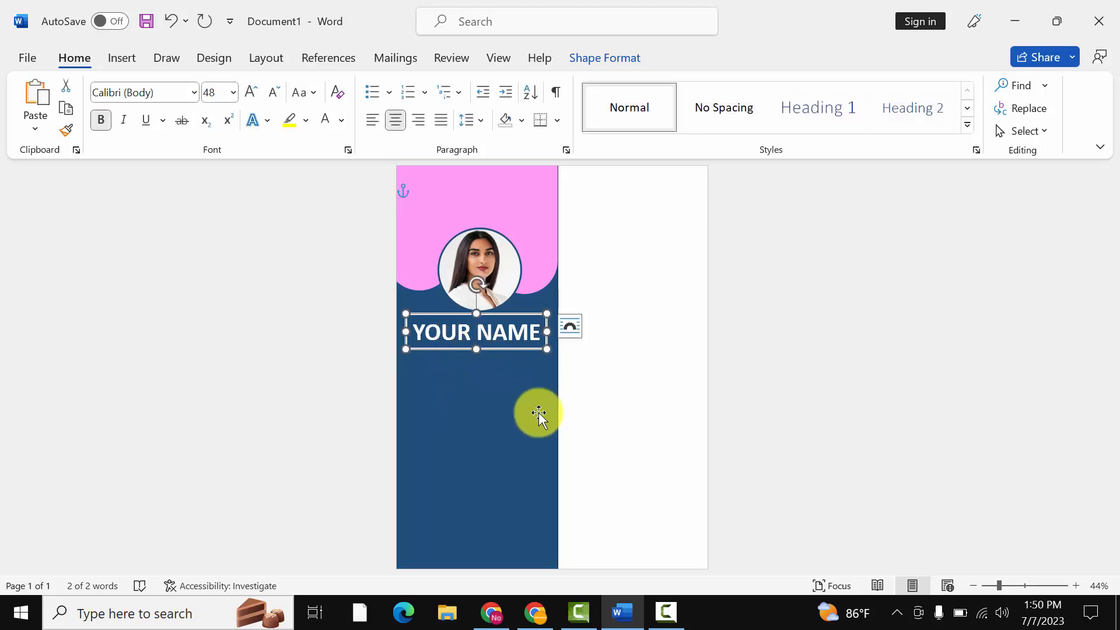
key(Down)
key(Down)
key(Right)
key(Right)
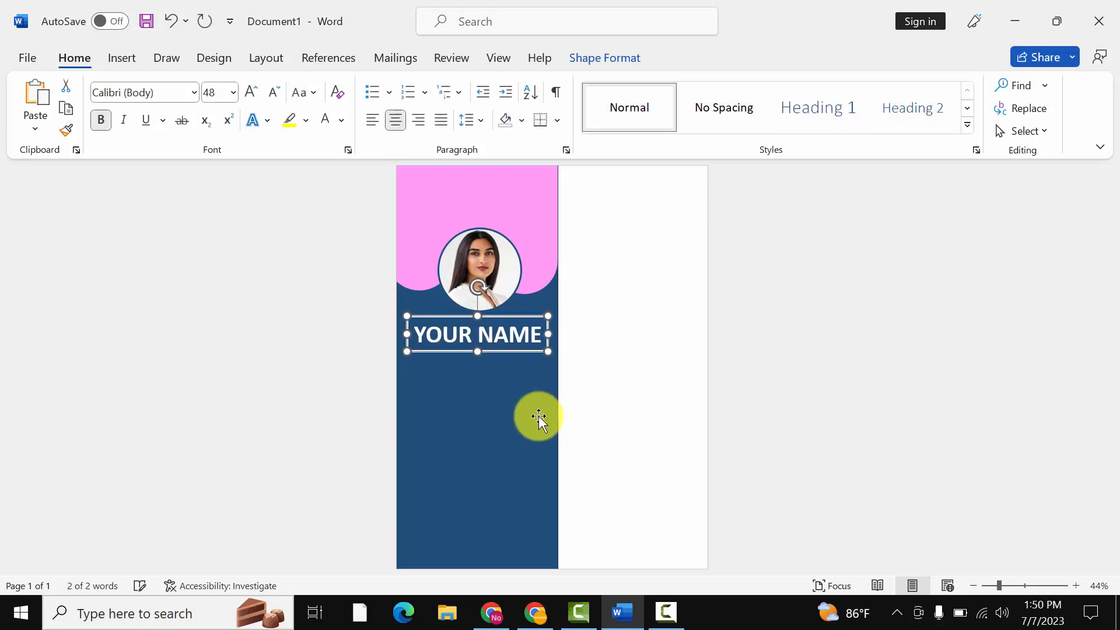
key(Left)
key(Down)
key(Down)
key(Right)
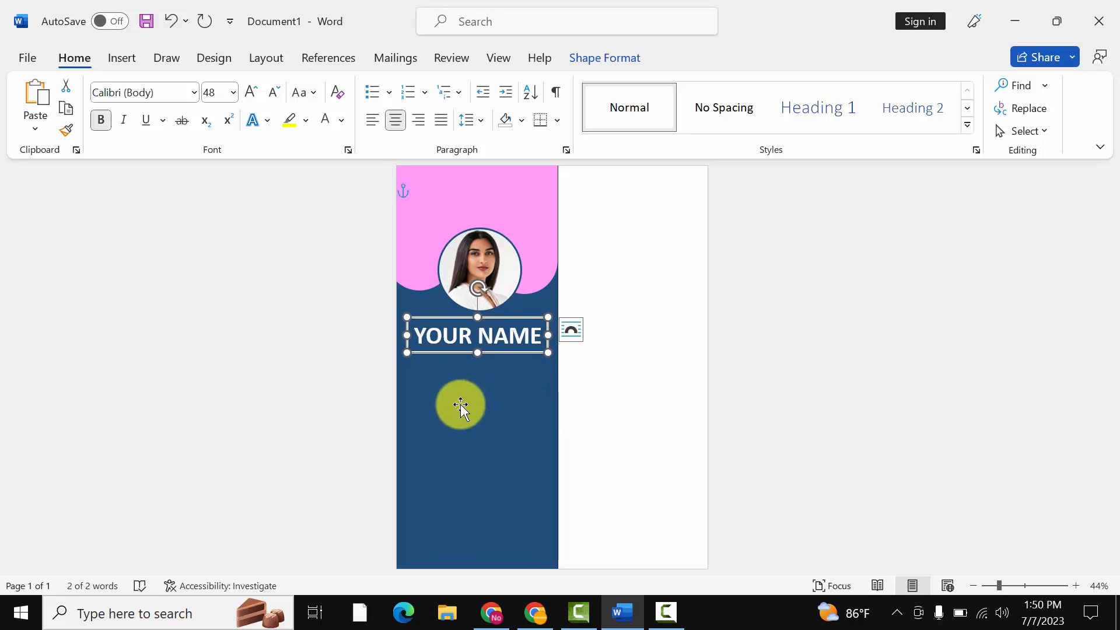
click(461, 406)
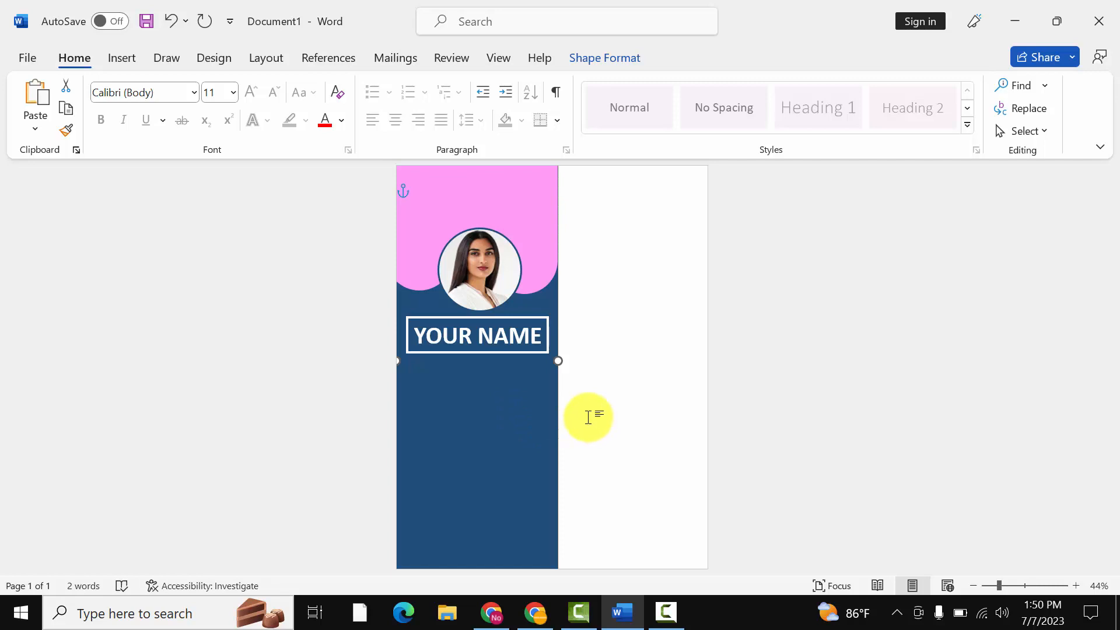
Duplicate the YOUR NAME text box and place the copy just below the original in the blue column
click(501, 319)
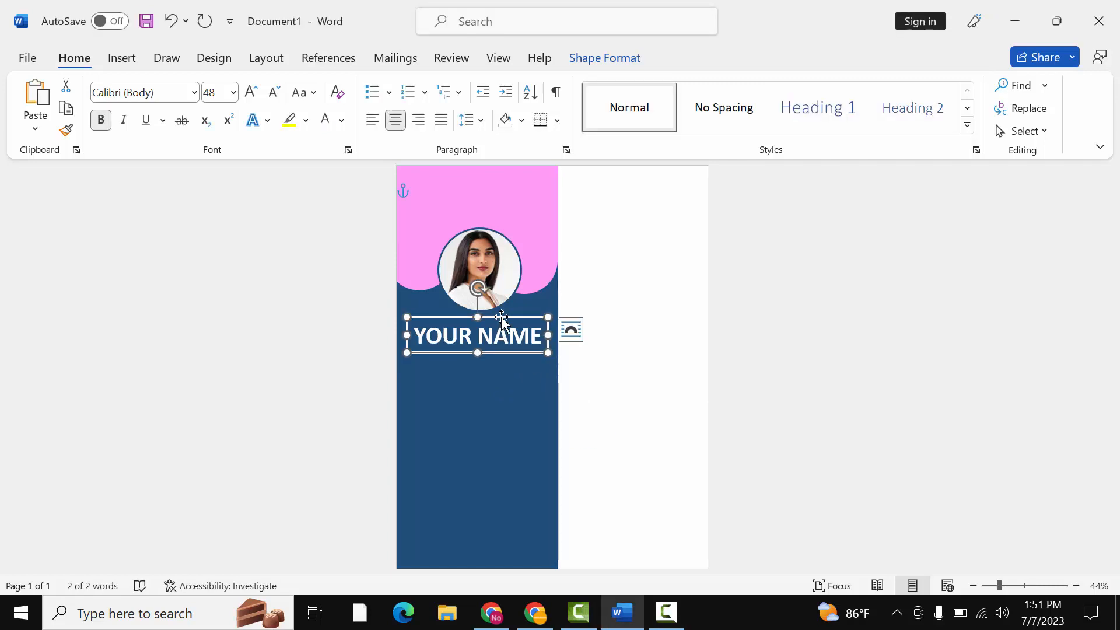
right_click(501, 320)
click(537, 192)
click(595, 298)
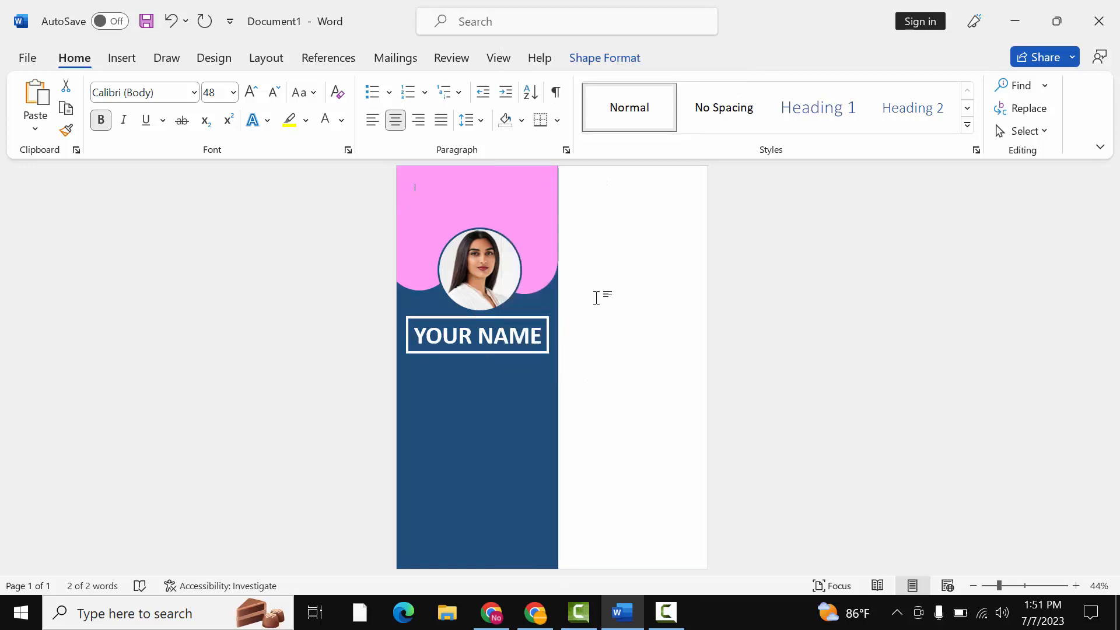
right_click(604, 309)
click(641, 366)
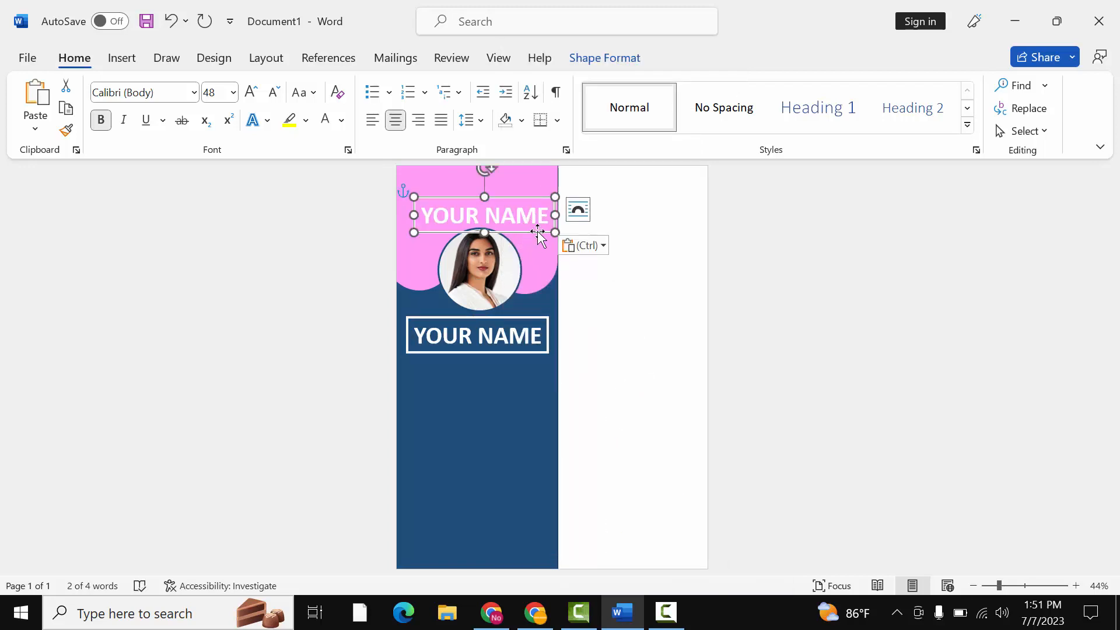
drag(538, 232, 529, 412)
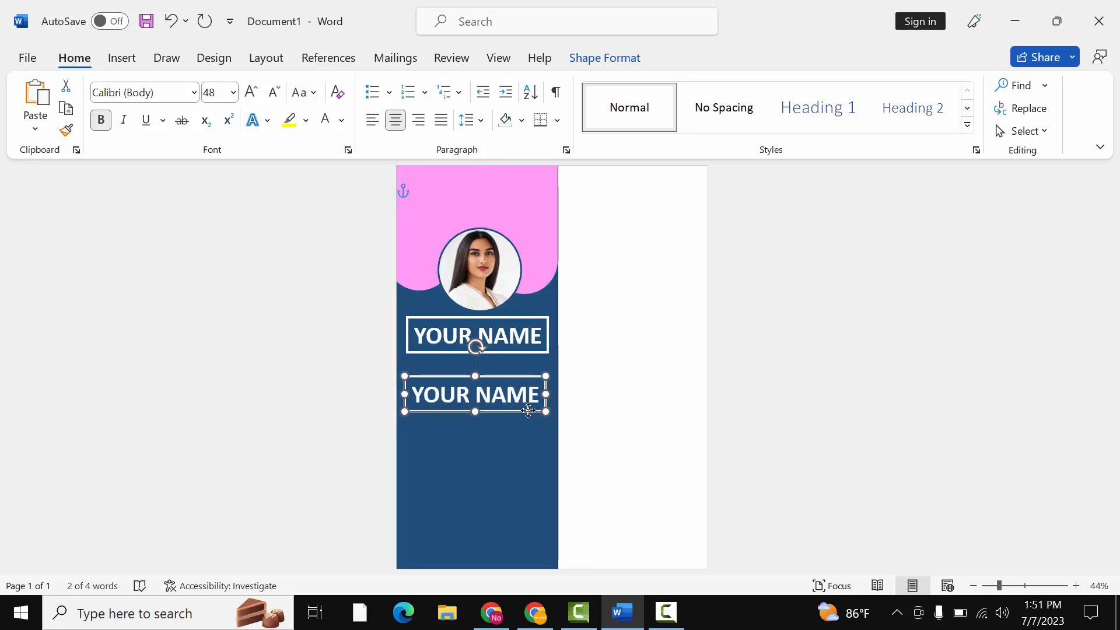
Replace the text in the lower YOUR NAME box with "ABOUT ME:"
triple_click(526, 395)
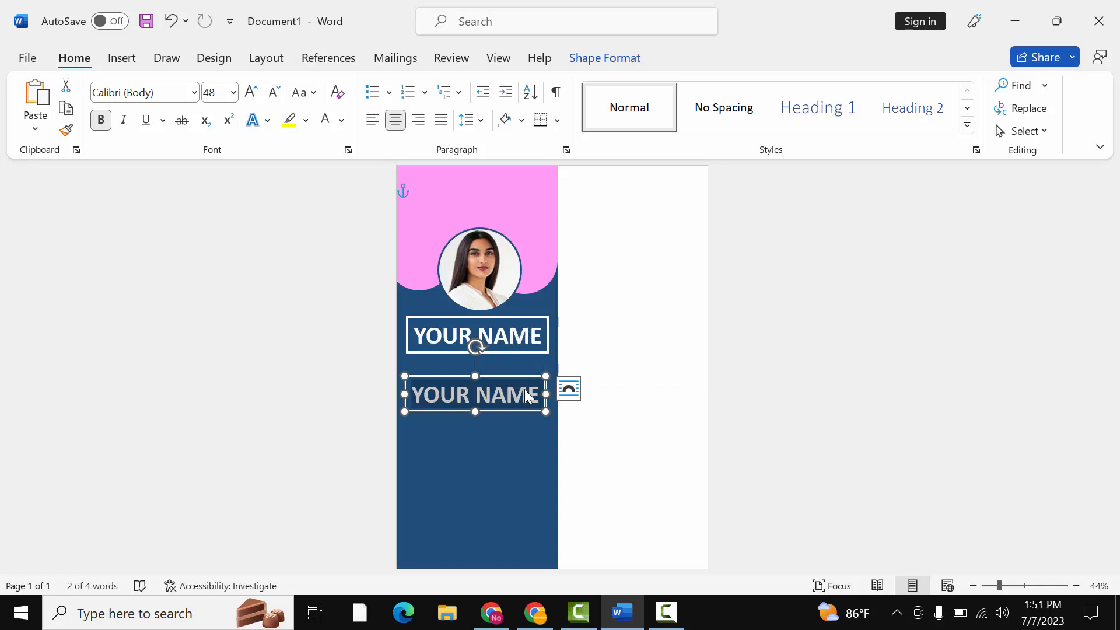
text(ABOUT M)
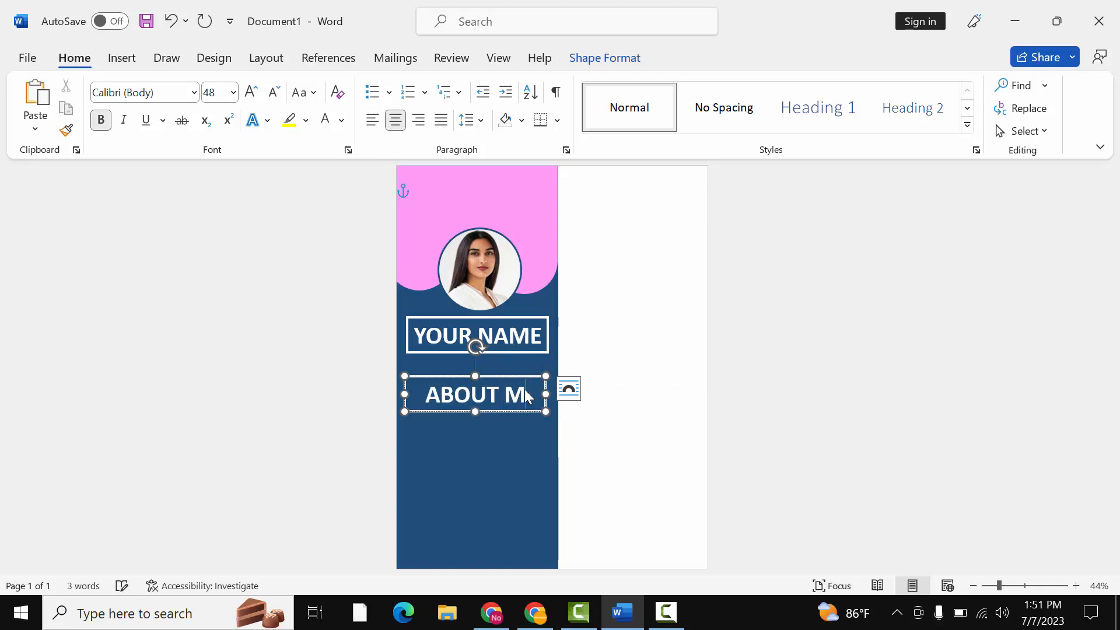
text(E:)
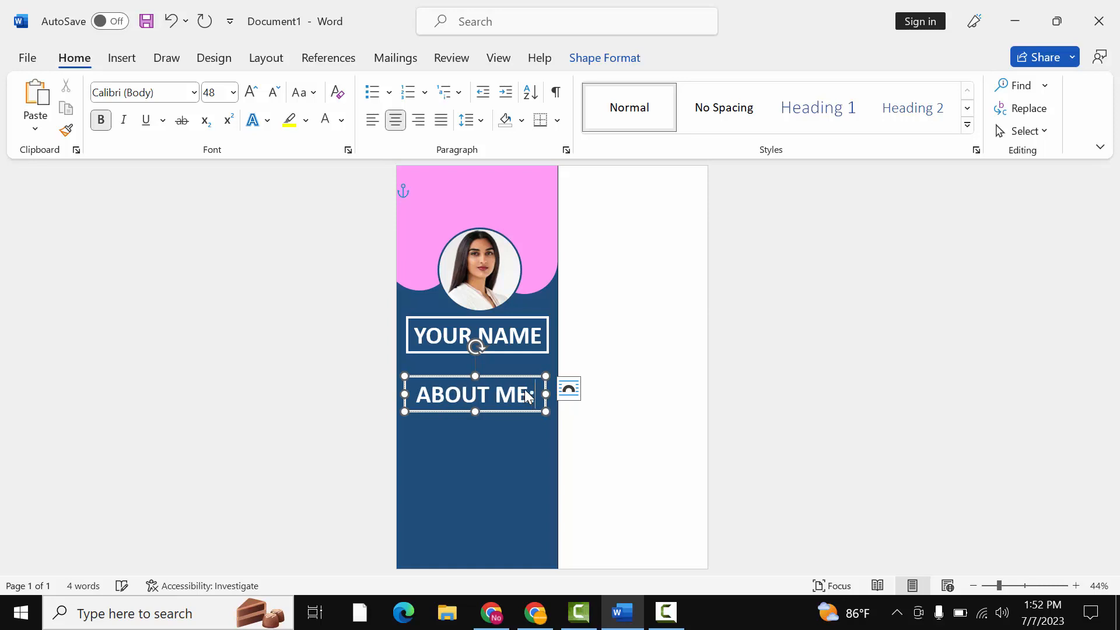
Reduce the ABOUT ME: text to 36 pt and shrink its box to about 2.85" wide by 0.74" high
drag(527, 389, 415, 393)
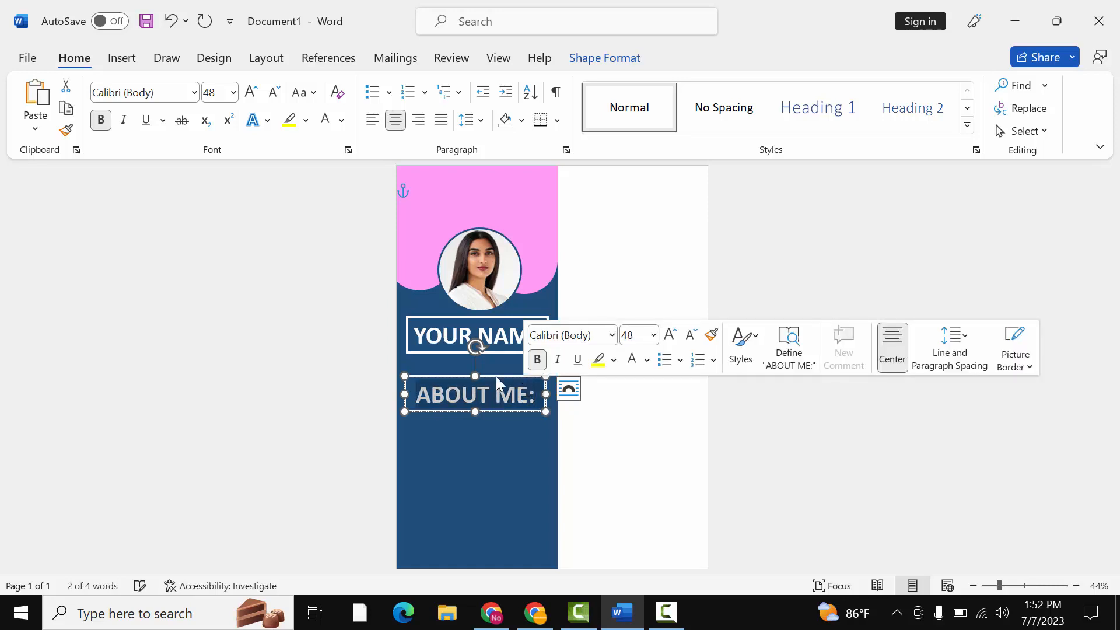
click(274, 92)
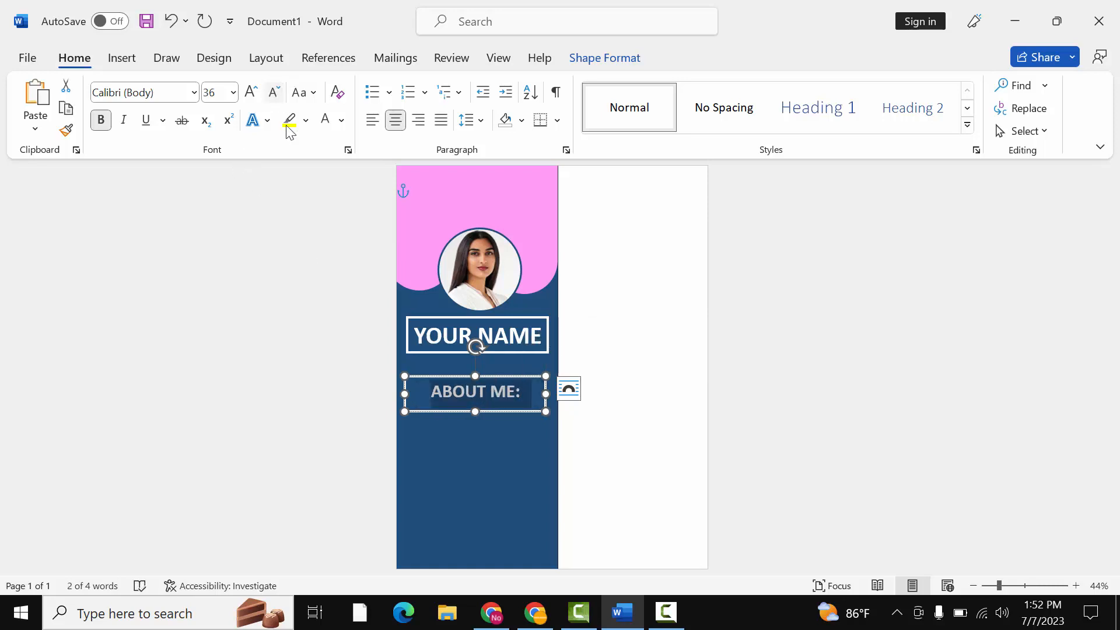
drag(547, 412, 496, 405)
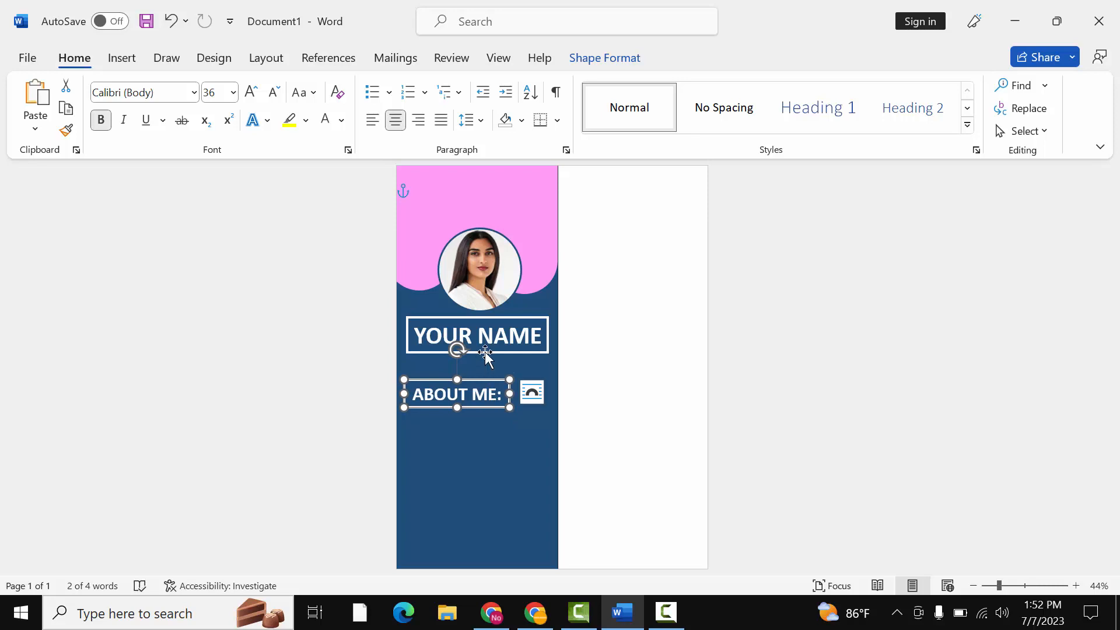
Align the YOUR NAME and ABOUT ME: boxes to each other along their left edges
shift+click(486, 353)
click(602, 53)
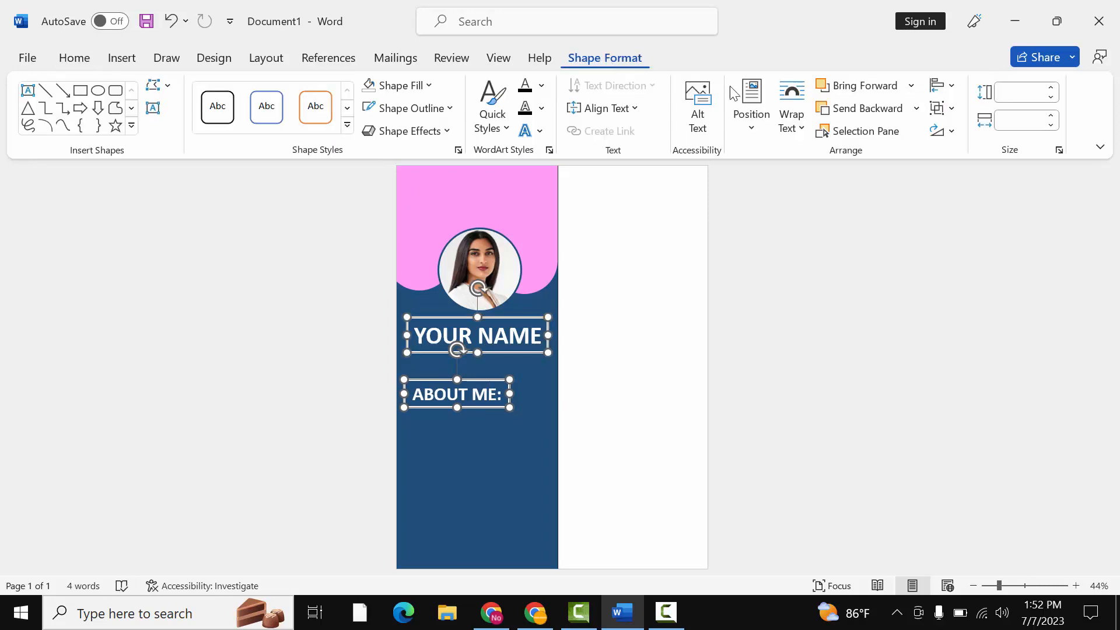
click(940, 85)
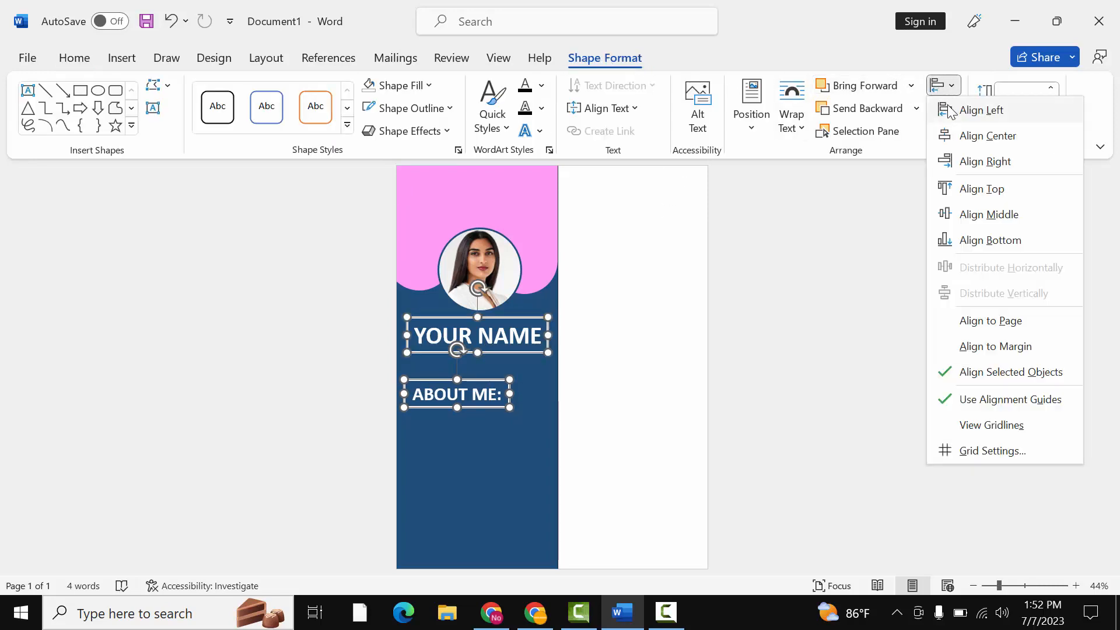
click(949, 110)
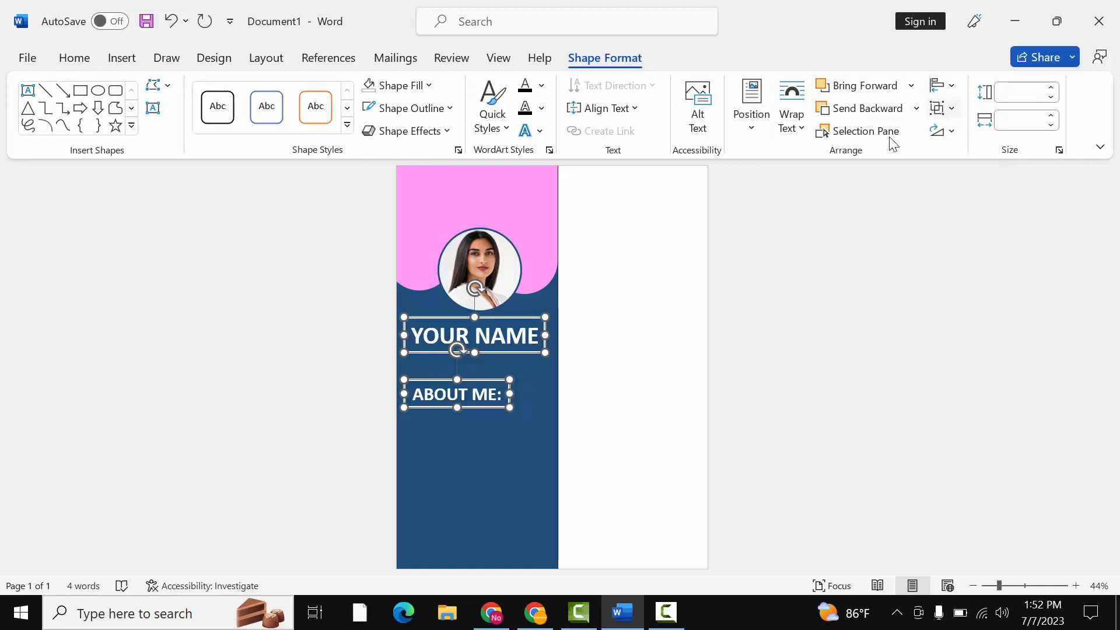
Duplicate the ABOUT ME: box and place the copy directly beneath the original, lined up on its left edge
click(474, 401)
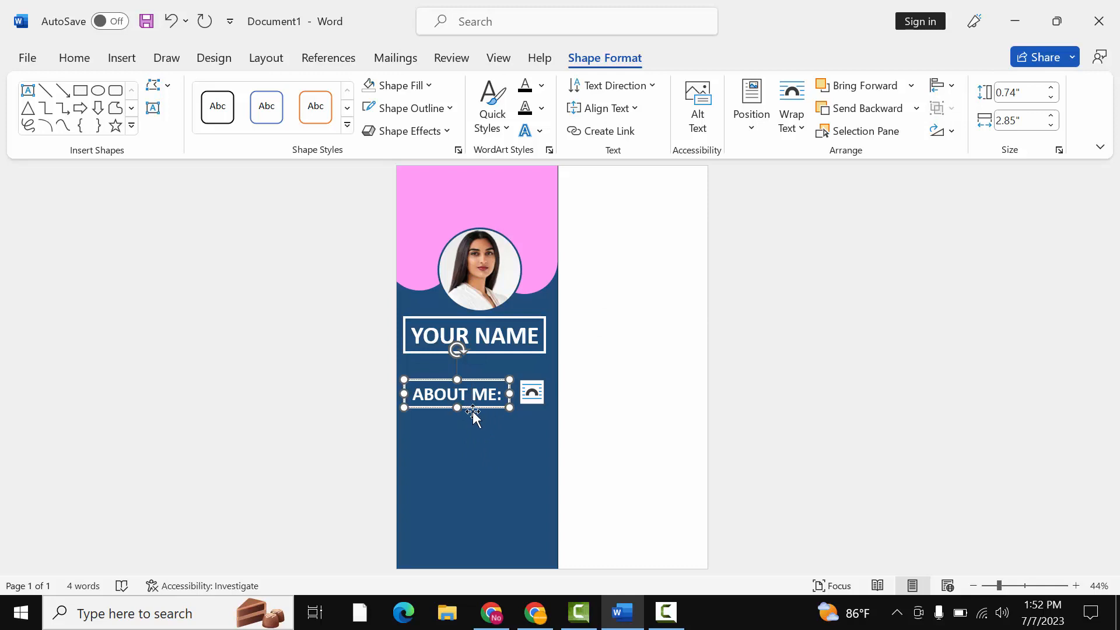
click(474, 409)
right_click(475, 410)
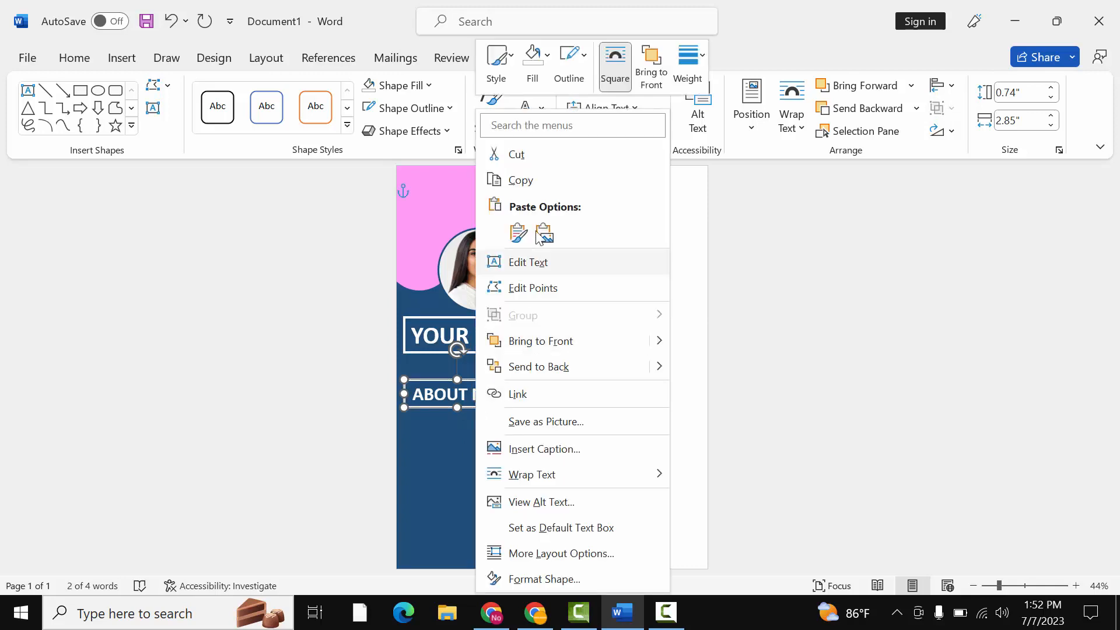
click(540, 183)
right_click(453, 435)
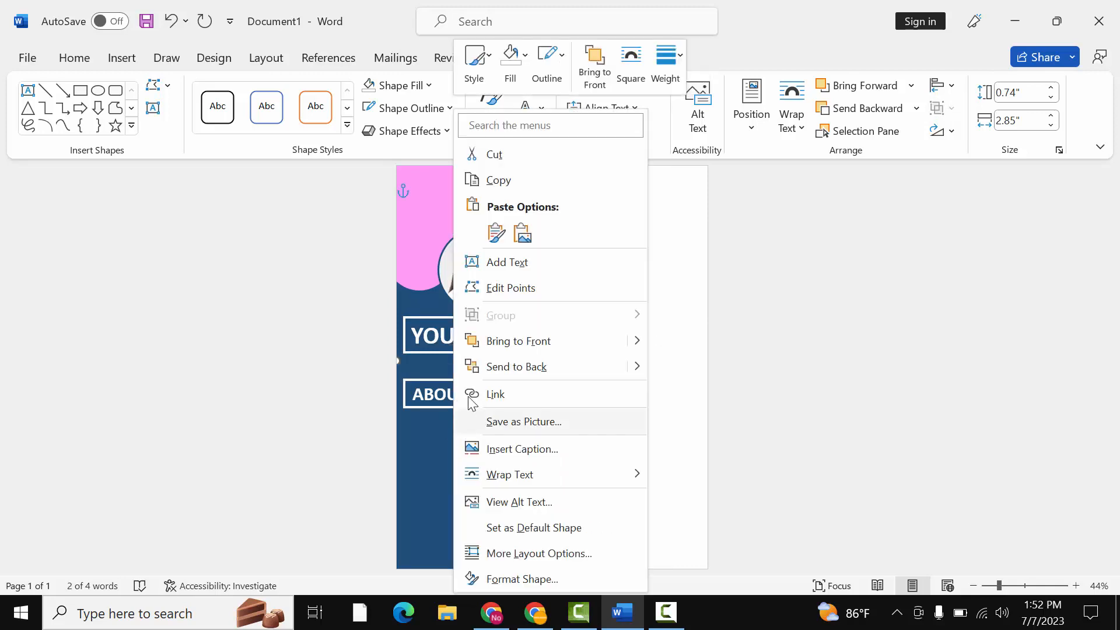
click(496, 233)
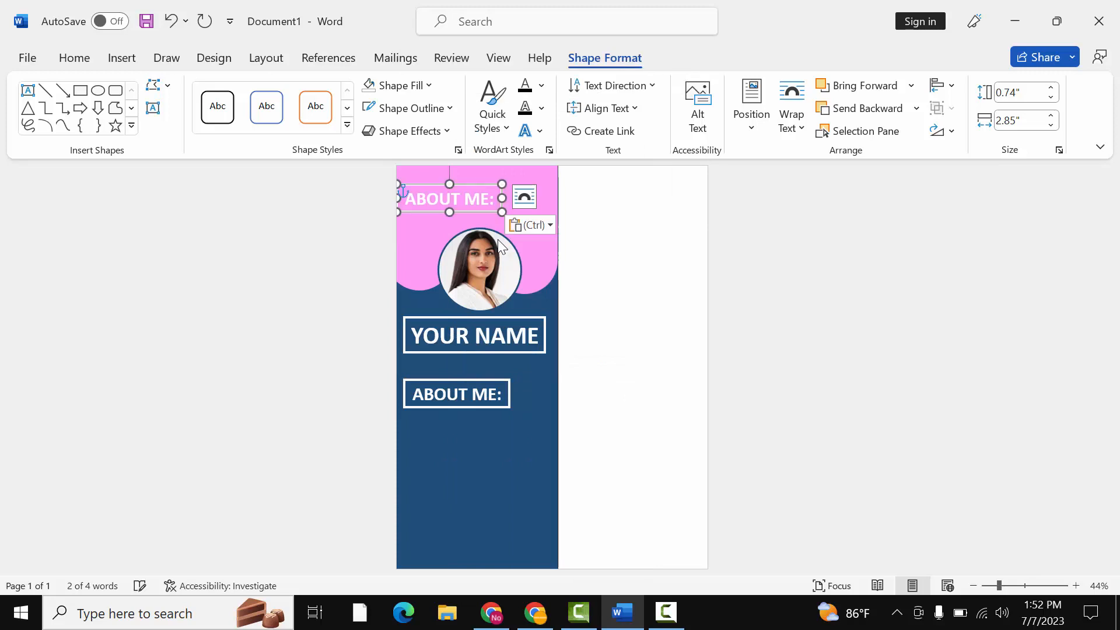
drag(467, 205, 488, 327)
click(454, 205)
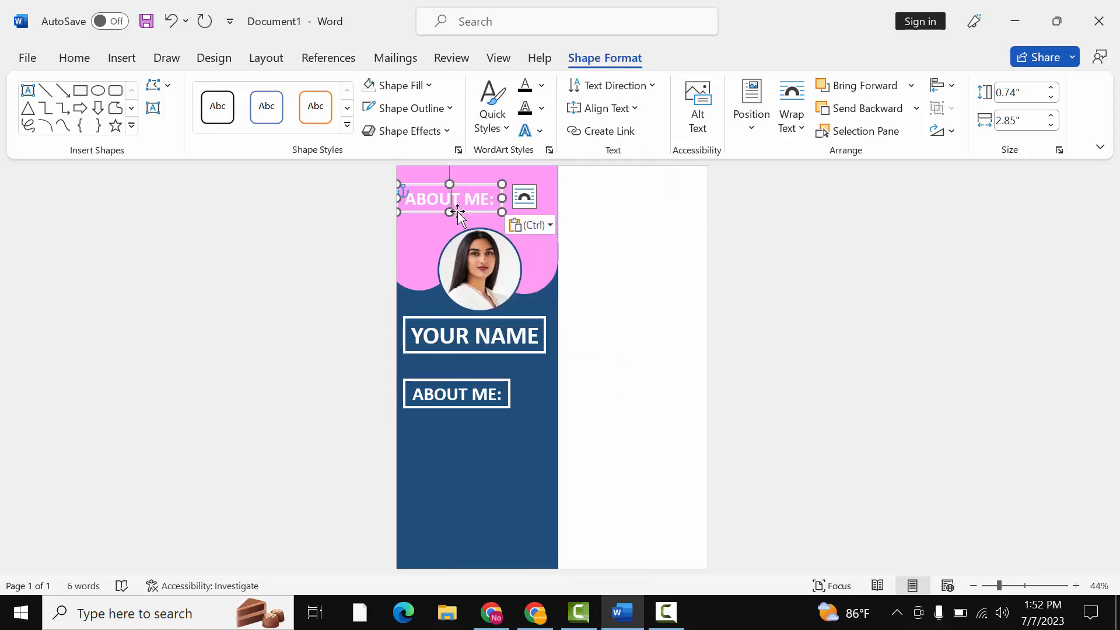
drag(457, 216, 465, 445)
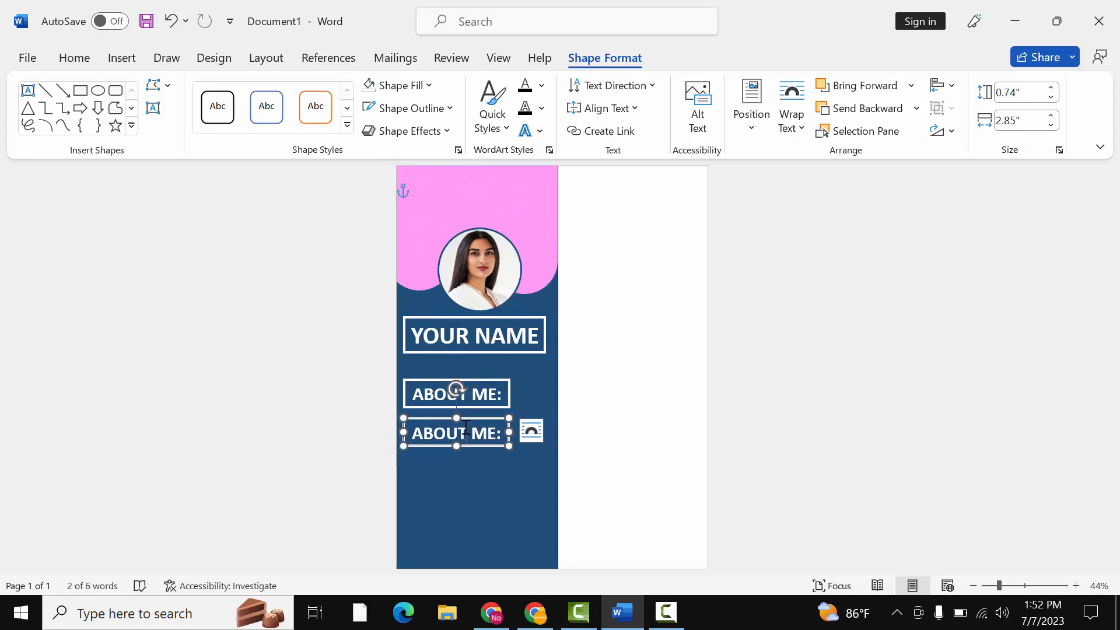
Remove the outline from the lower ABOUT ME: box
triple_click(466, 430)
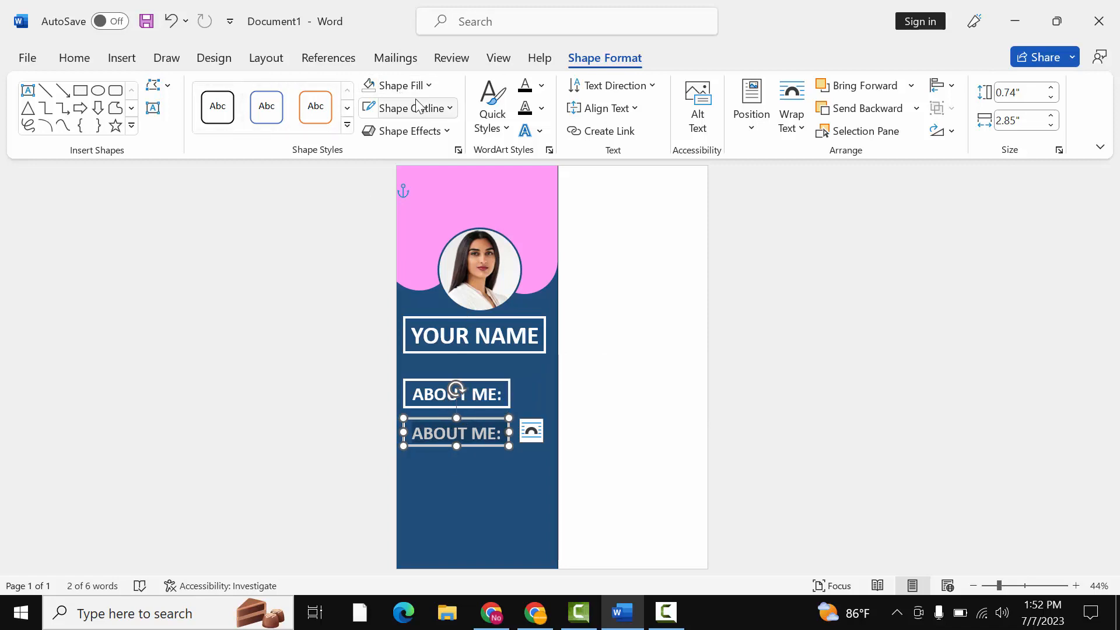
click(418, 109)
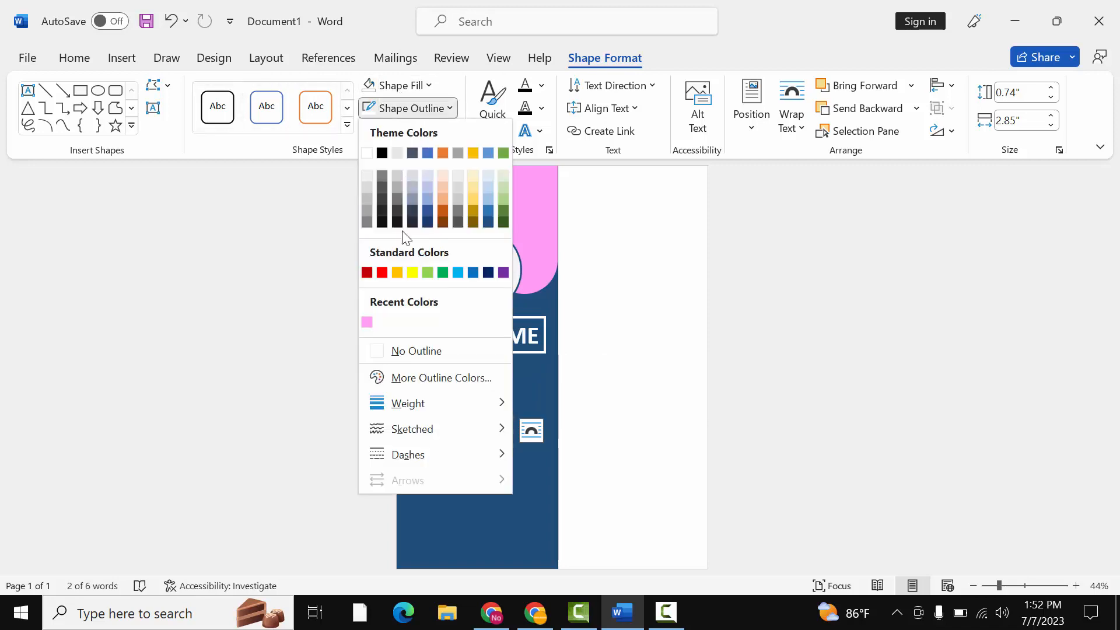
click(403, 352)
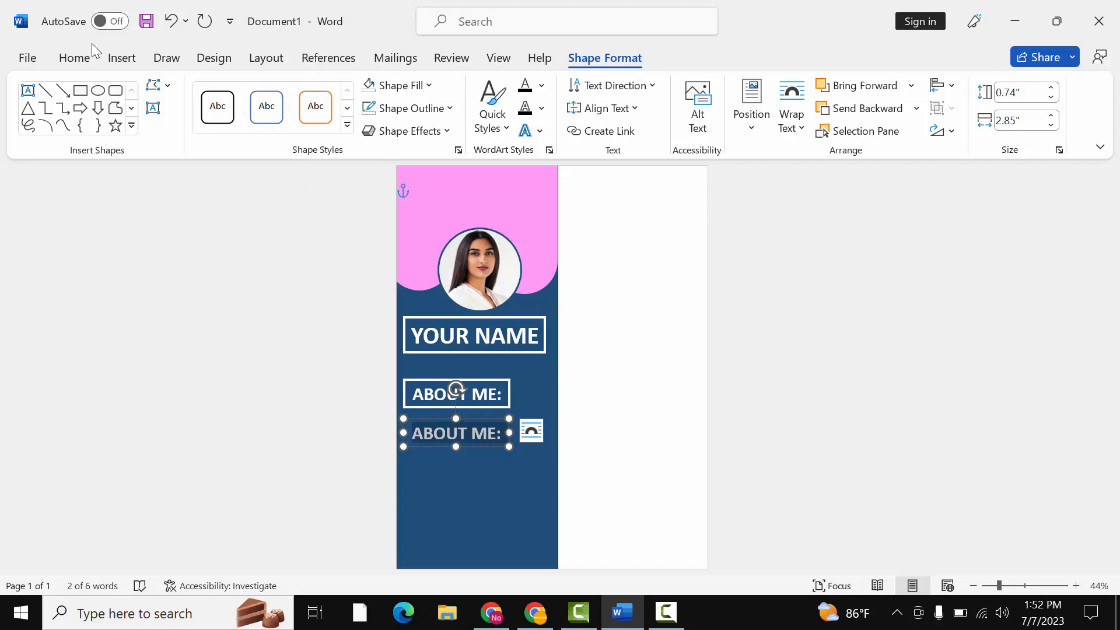
Reduce the text in the lower, unoutlined ABOUT ME: box to 20 pt
click(75, 58)
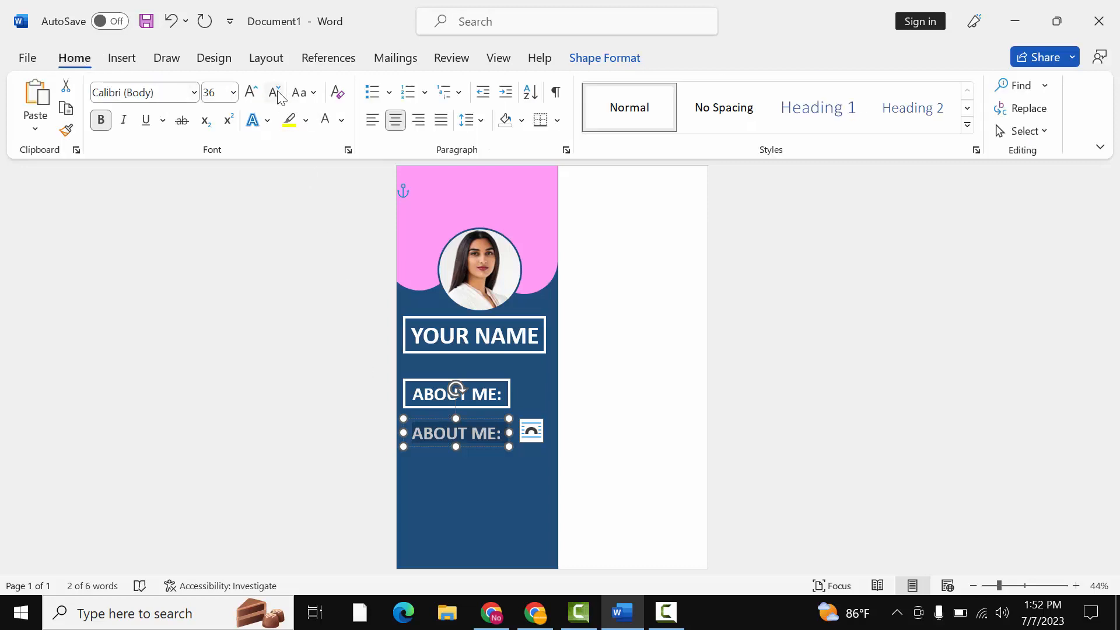
click(274, 93)
click(275, 92)
click(275, 92)
click(275, 93)
click(275, 92)
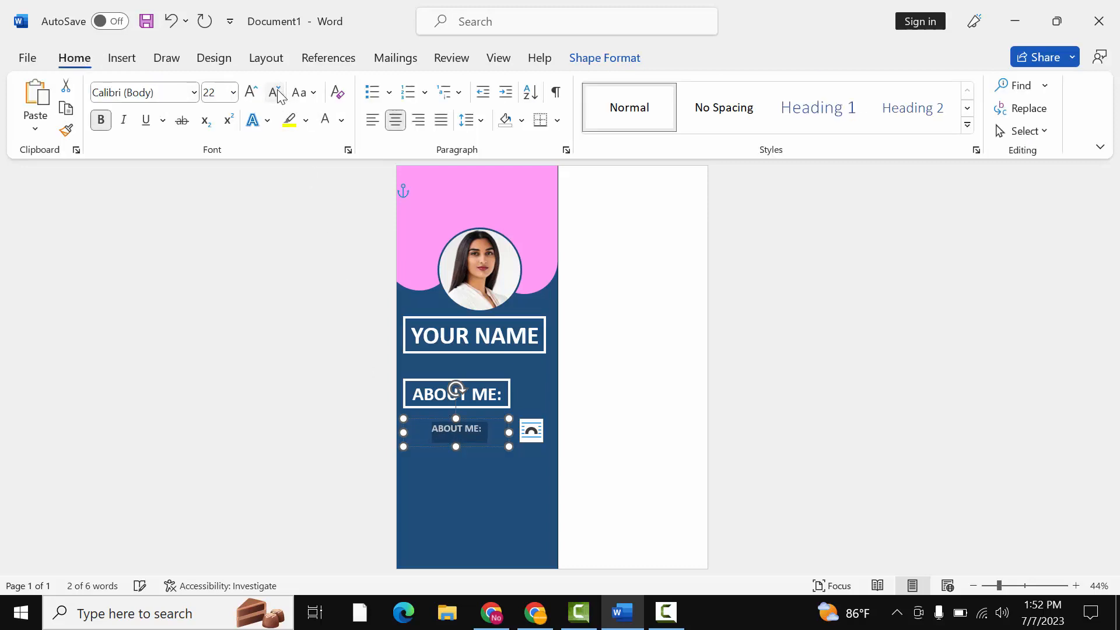
Replace the text in the unoutlined box with "The name of our village is chnakdjipurlkj"
click(463, 429)
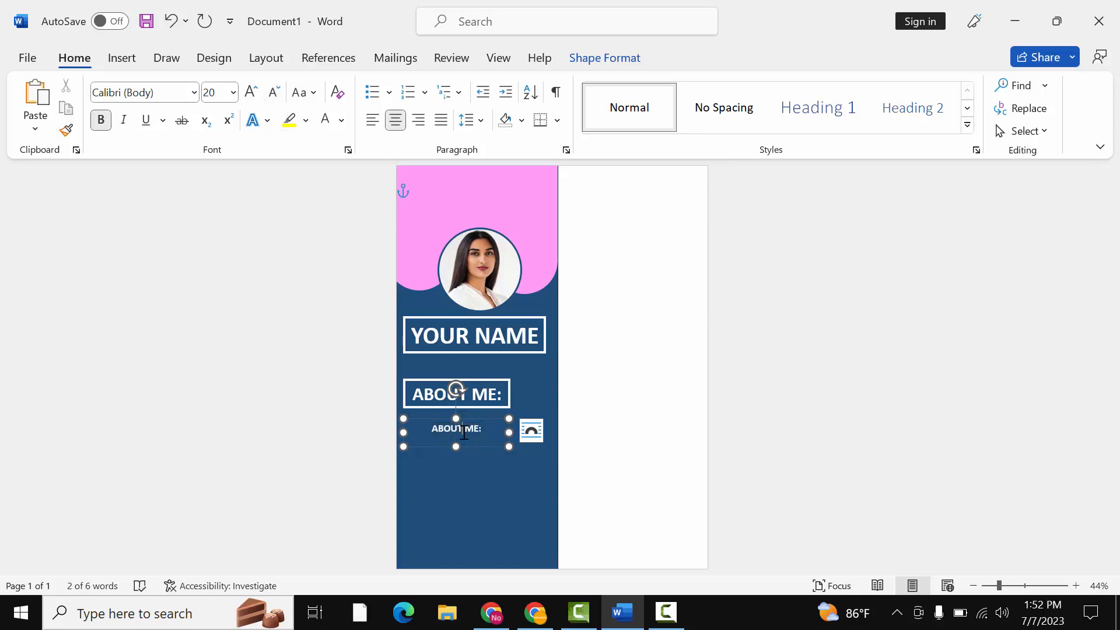
drag(492, 428, 430, 429)
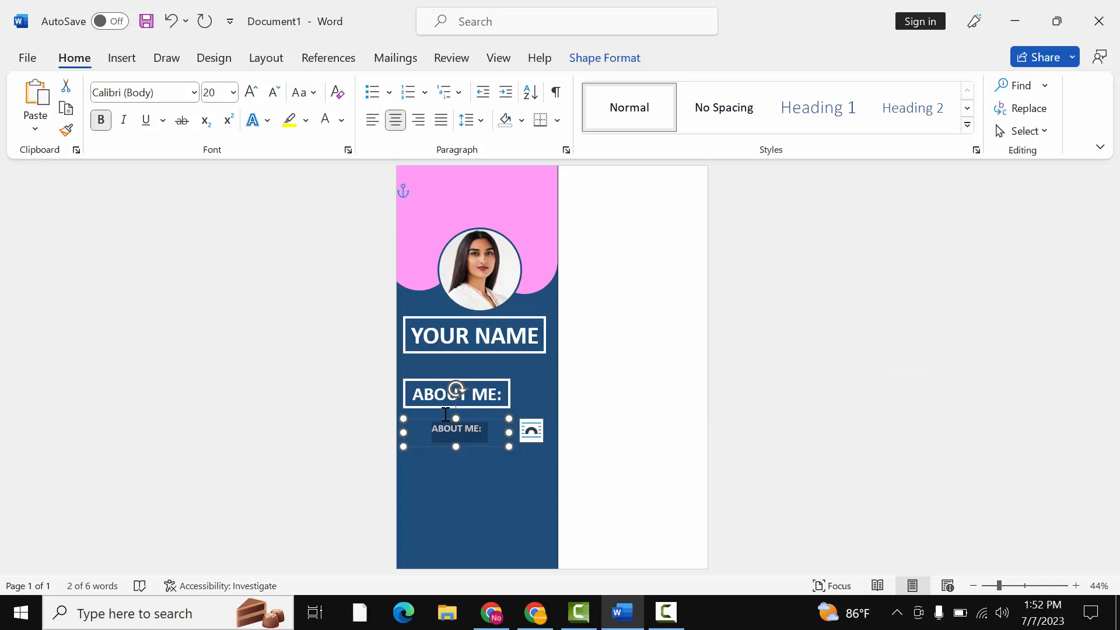
text(The)
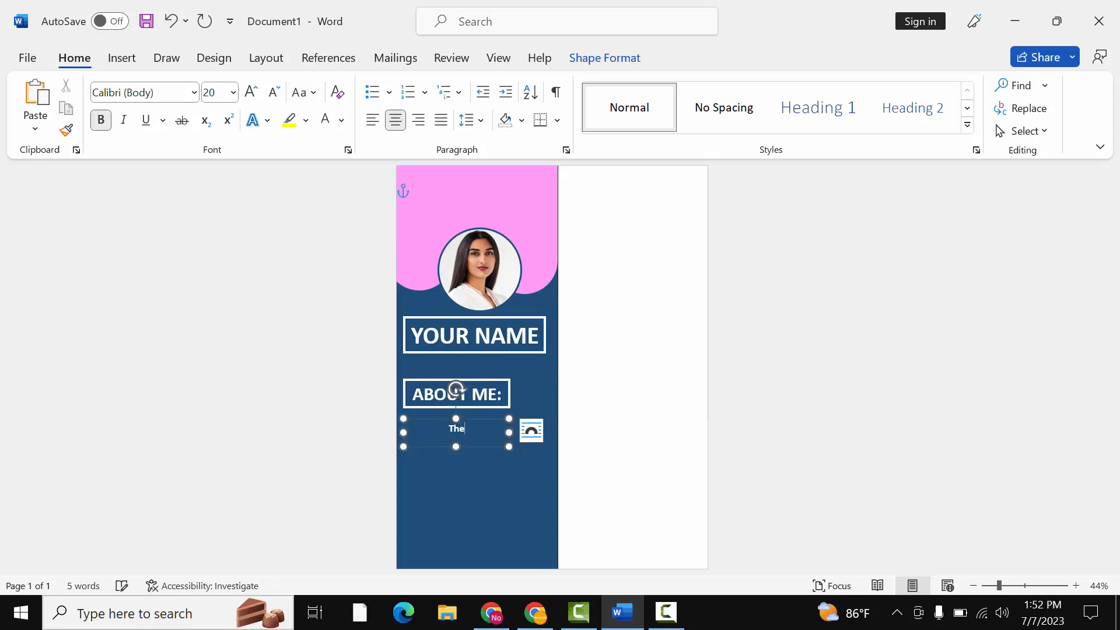
text( name of our v)
text(illag)
text(e is )
text(chnakd)
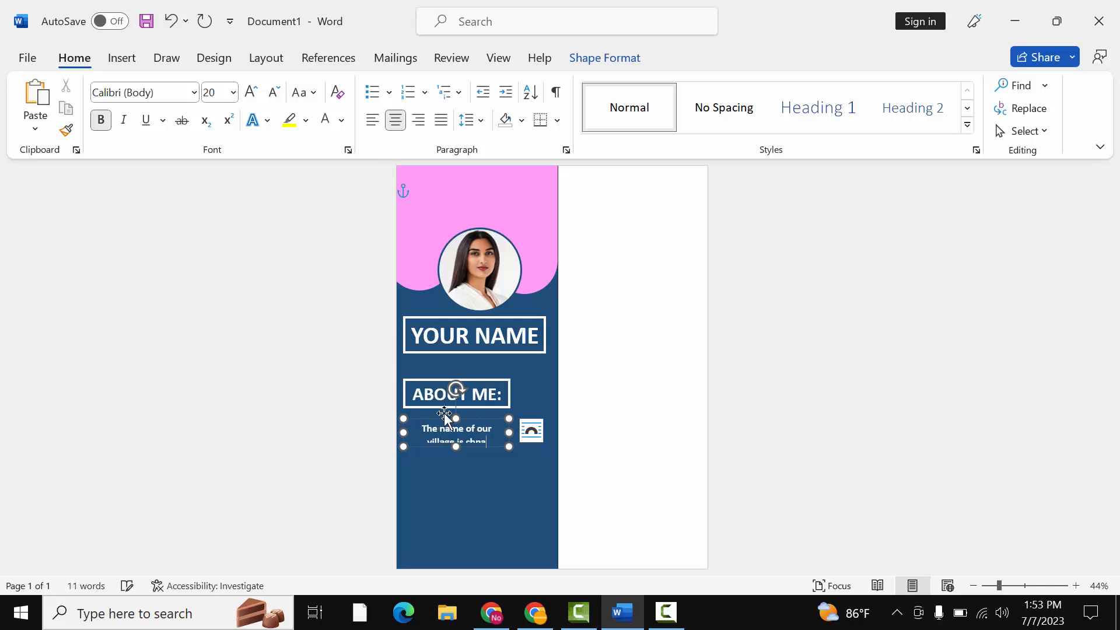
key(BackSpace)
key(BackSpace)
key(BackSpace)
key(BackSpace)
key(BackSpace)
key(BackSpace)
Remove bold from the description text under ABOUT ME: and align it left
double_click(467, 425)
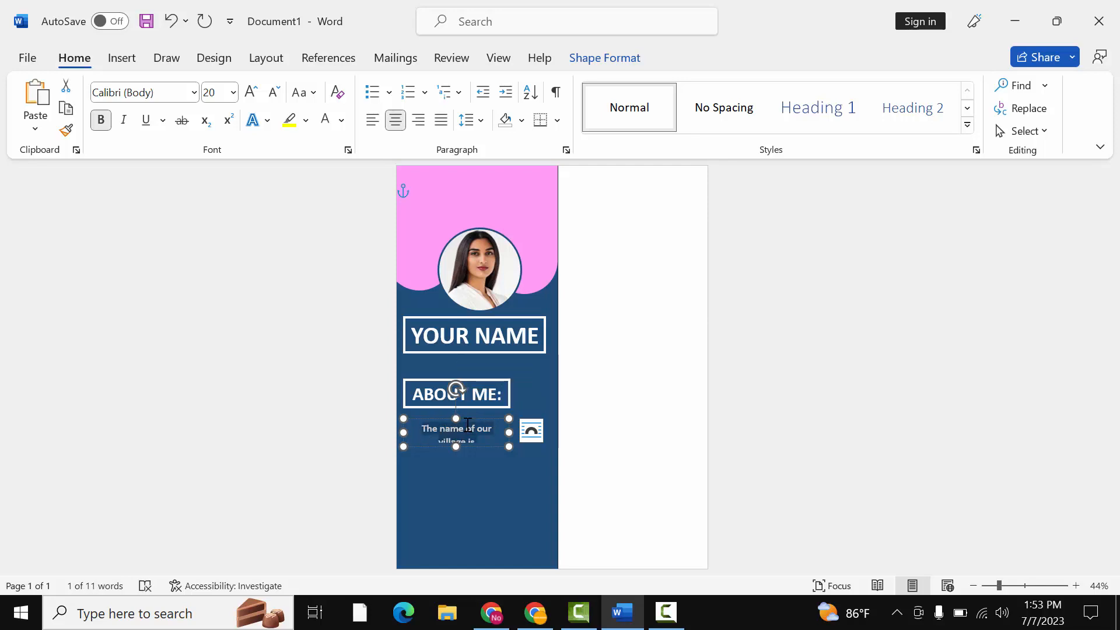
click(101, 119)
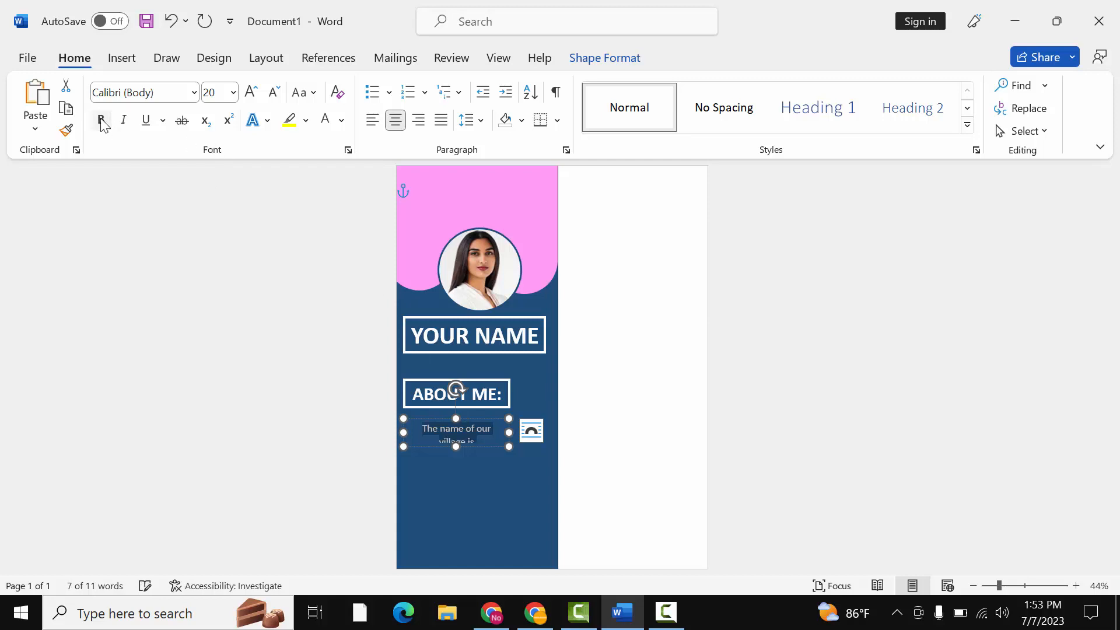
click(376, 125)
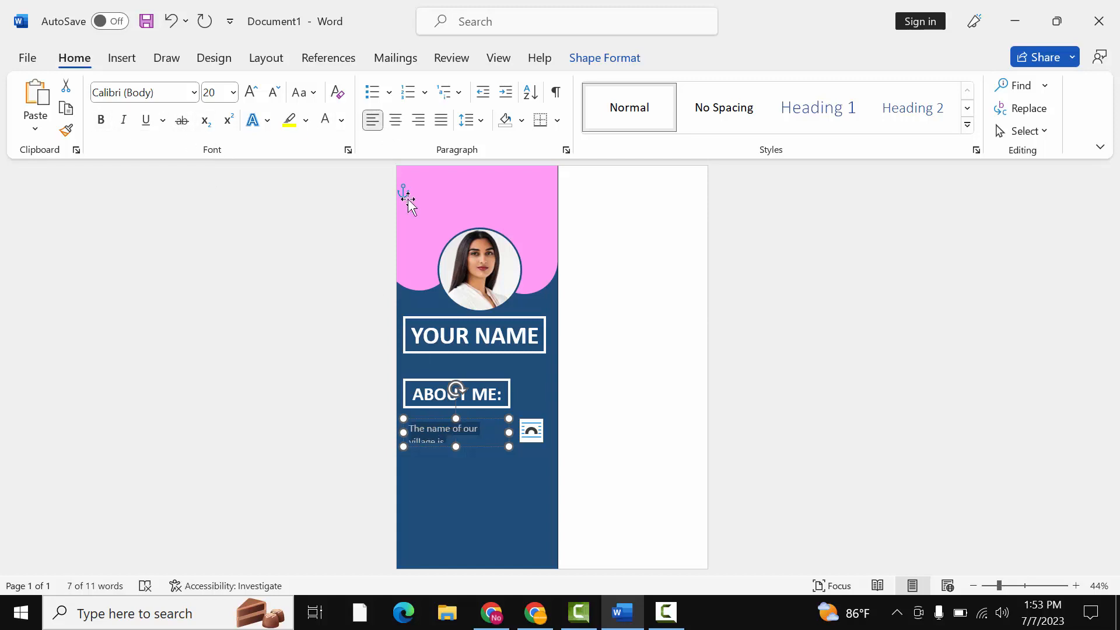
Make the description text box taller and slightly wider, and ignore the spelling error on "chnakdjipurlkj"
drag(453, 442, 453, 501)
right_click(442, 454)
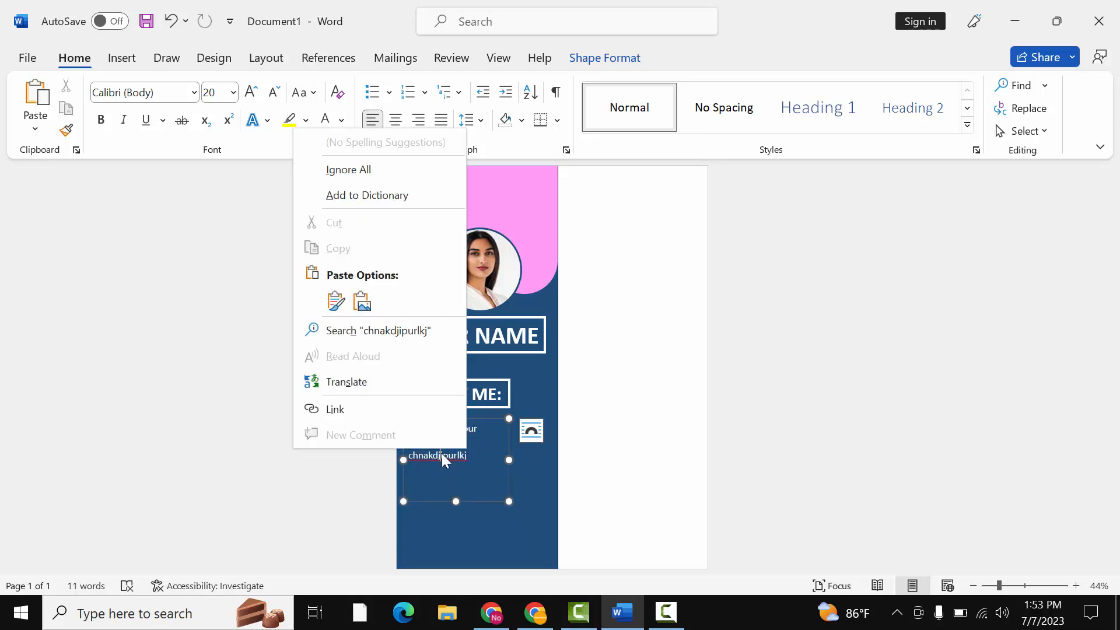
click(377, 174)
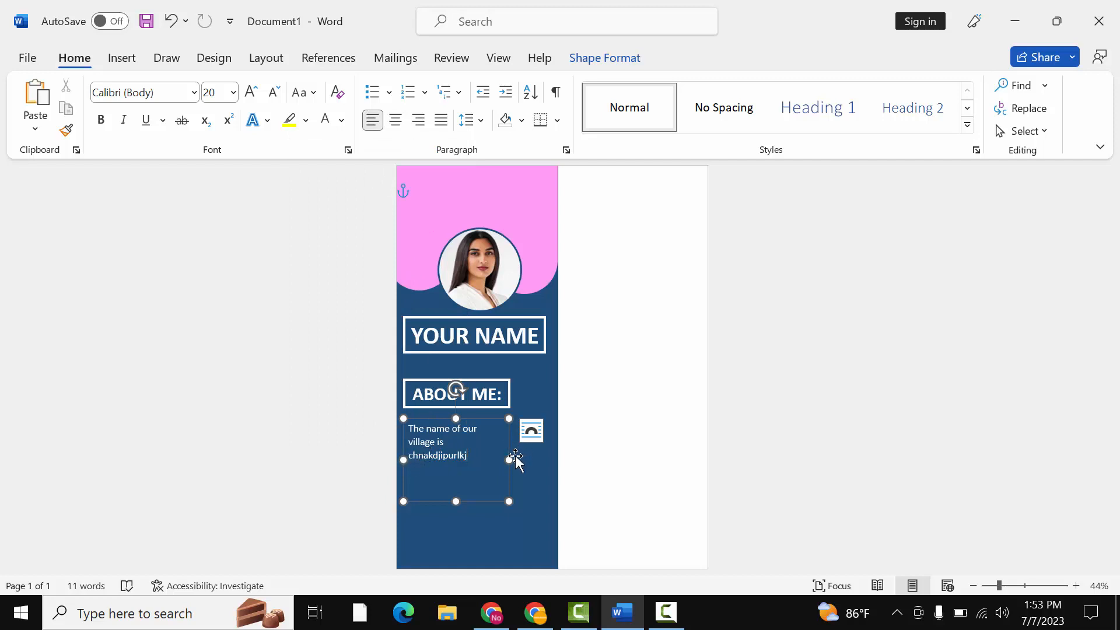
mouse_move(508, 459)
mouse_down()
mouse_move(548, 459)
mouse_move(520, 460)
mouse_up()
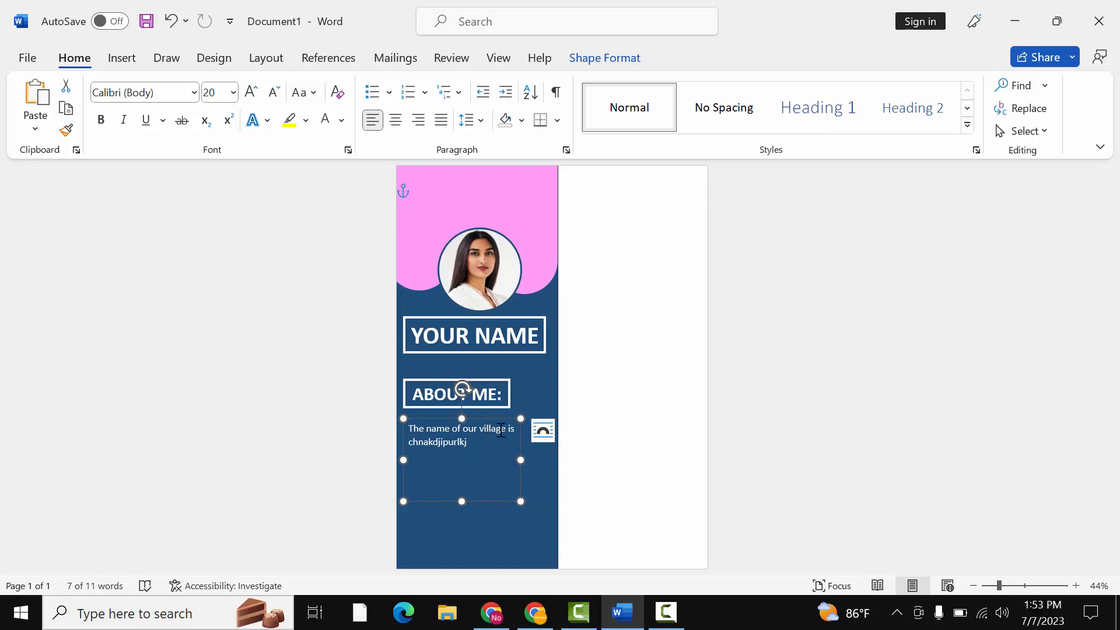
click(508, 430)
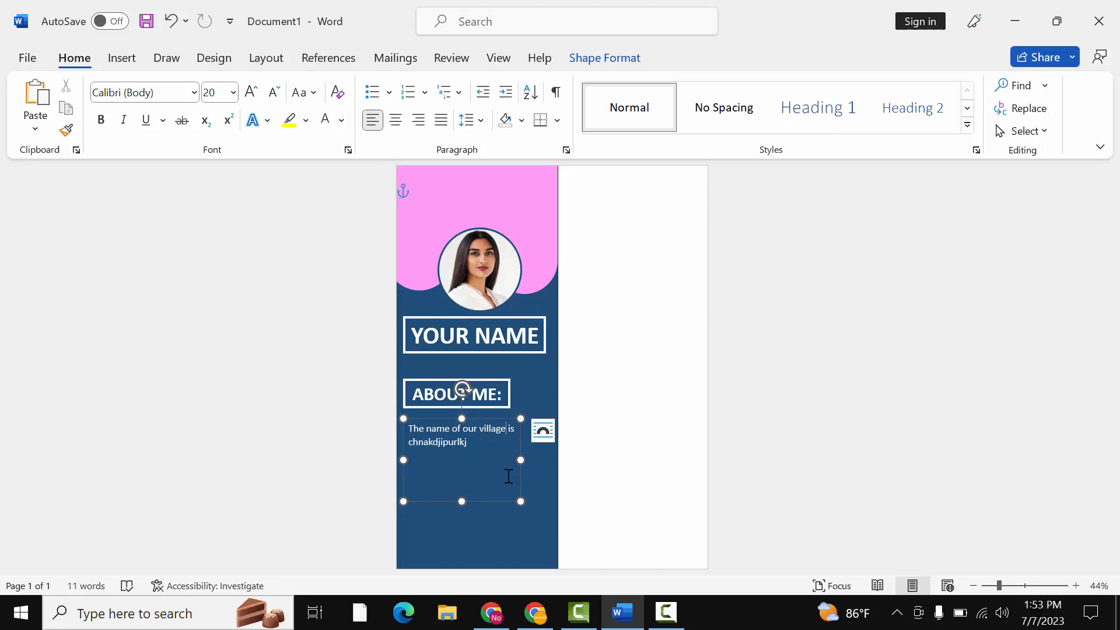
Break the description text into three lines: "The name of our", "Village" and "is chnakdjipurlkj"
key(Return)
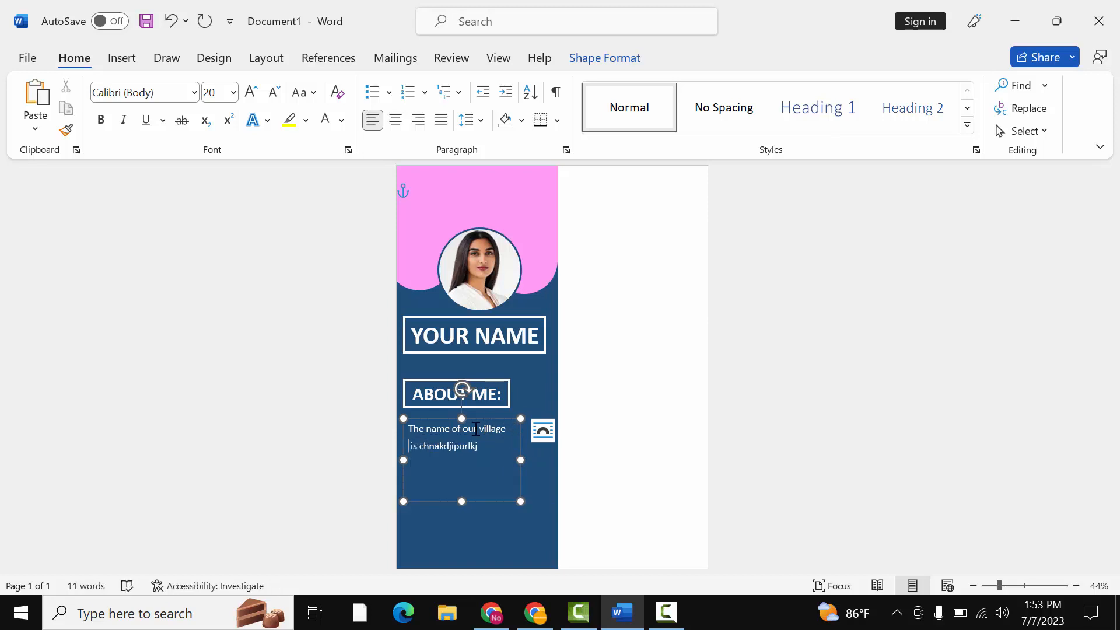
click(475, 429)
key(Return)
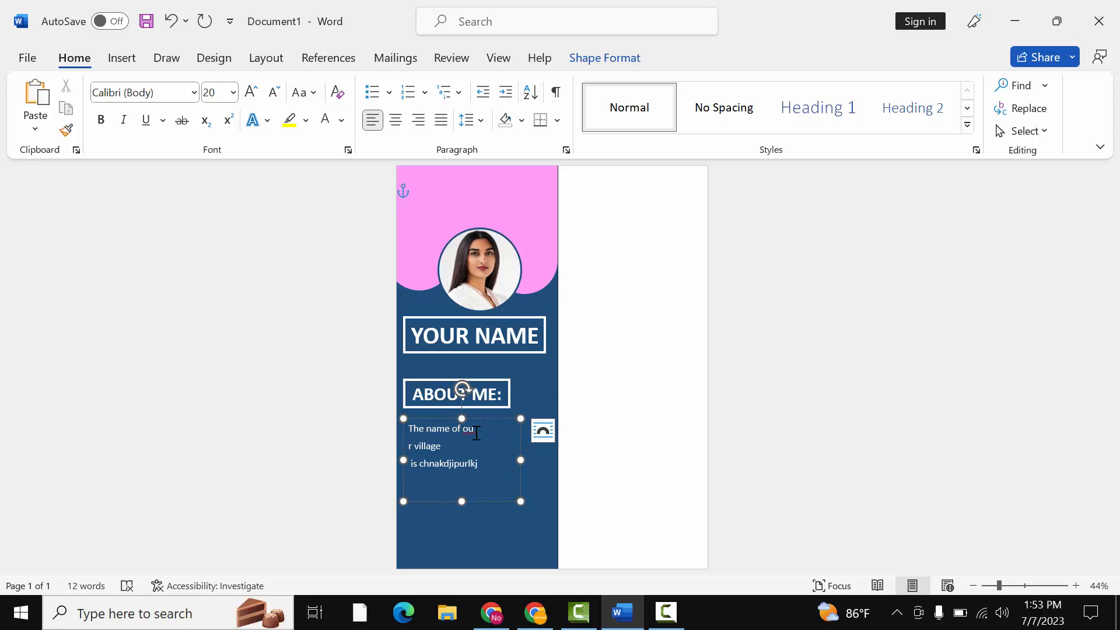
key(BackSpace)
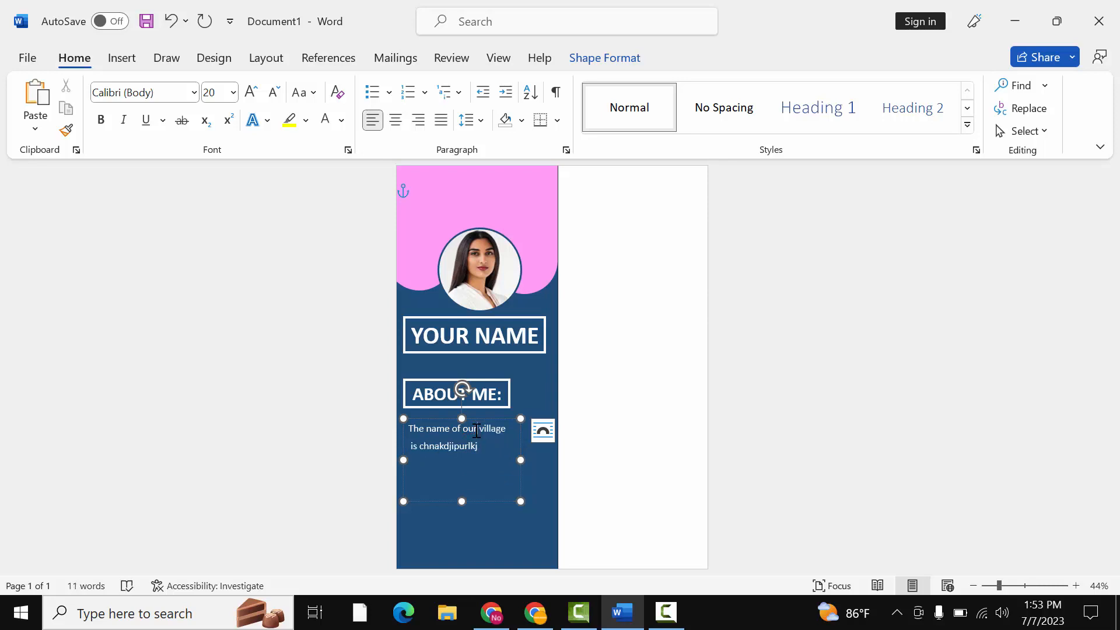
click(476, 429)
key(Return)
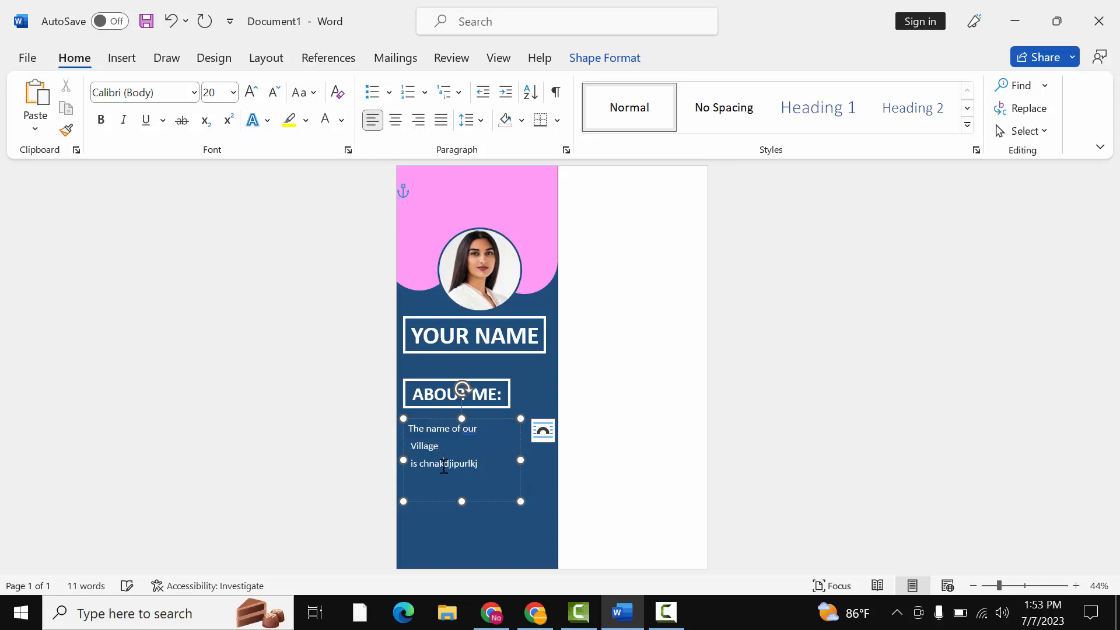
Copy "is chnakdjipurlkj" to the end of the "Village" line and remove the extra blank line below it
triple_click(443, 465)
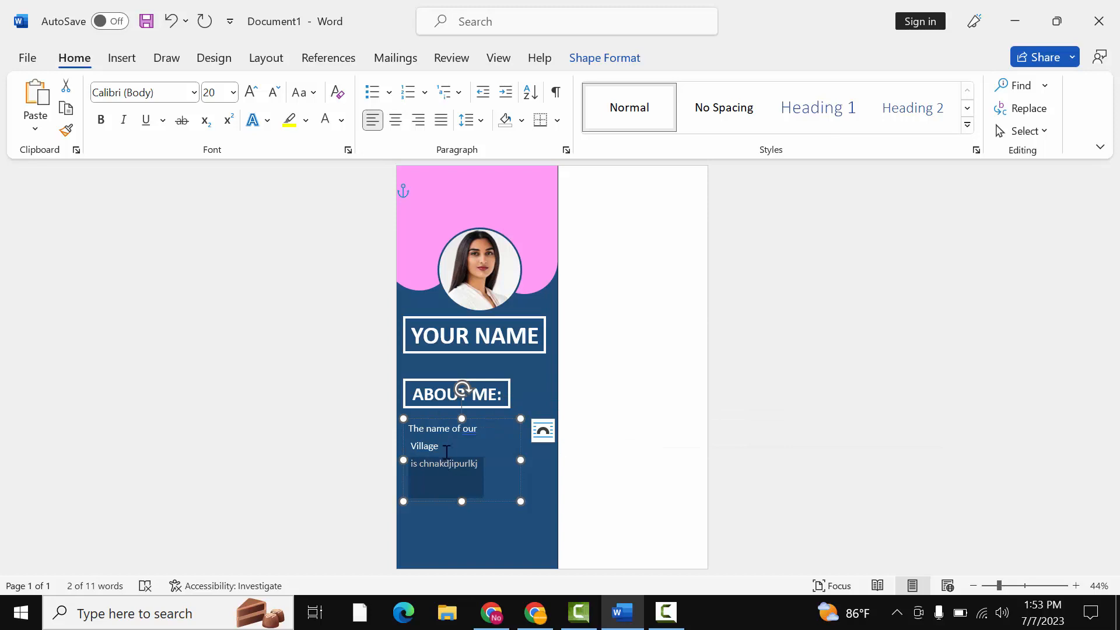
key(ctrl+c)
click(446, 451)
key(ctrl+v)
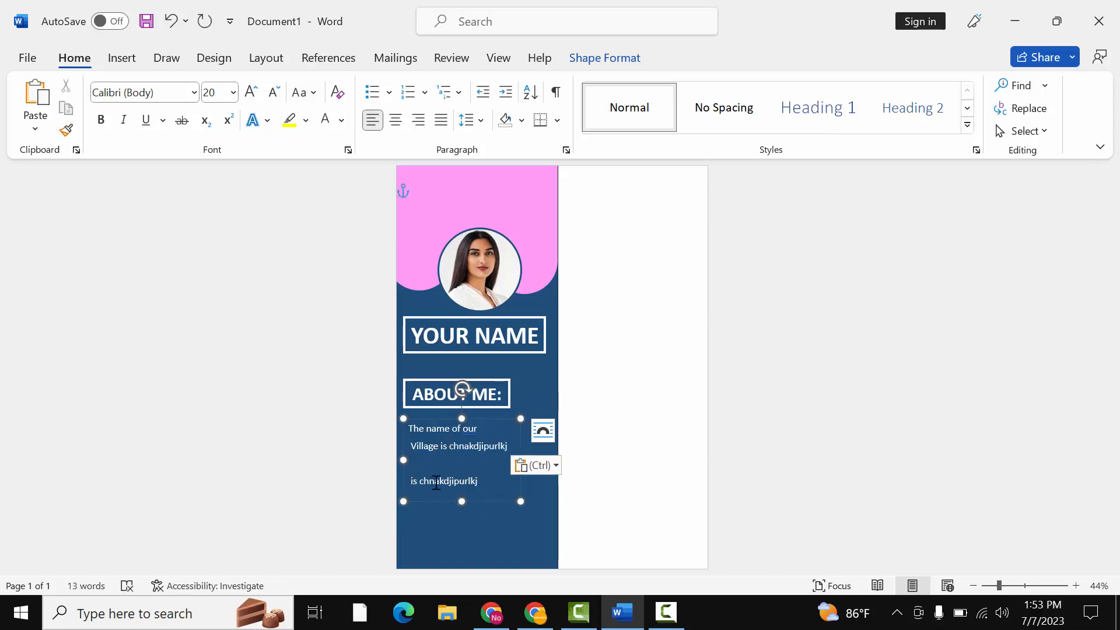
key(BackSpace)
key(BackSpace)
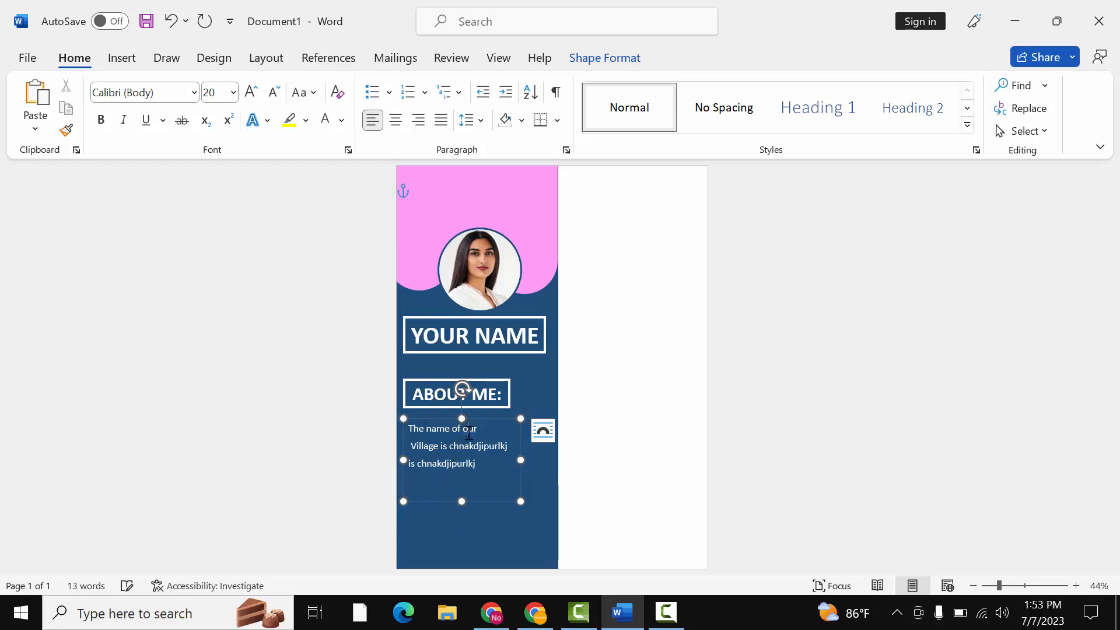
Change "our" to "us" in the first description line and make the text box slightly shorter
right_click(468, 432)
click(382, 115)
drag(462, 499, 465, 488)
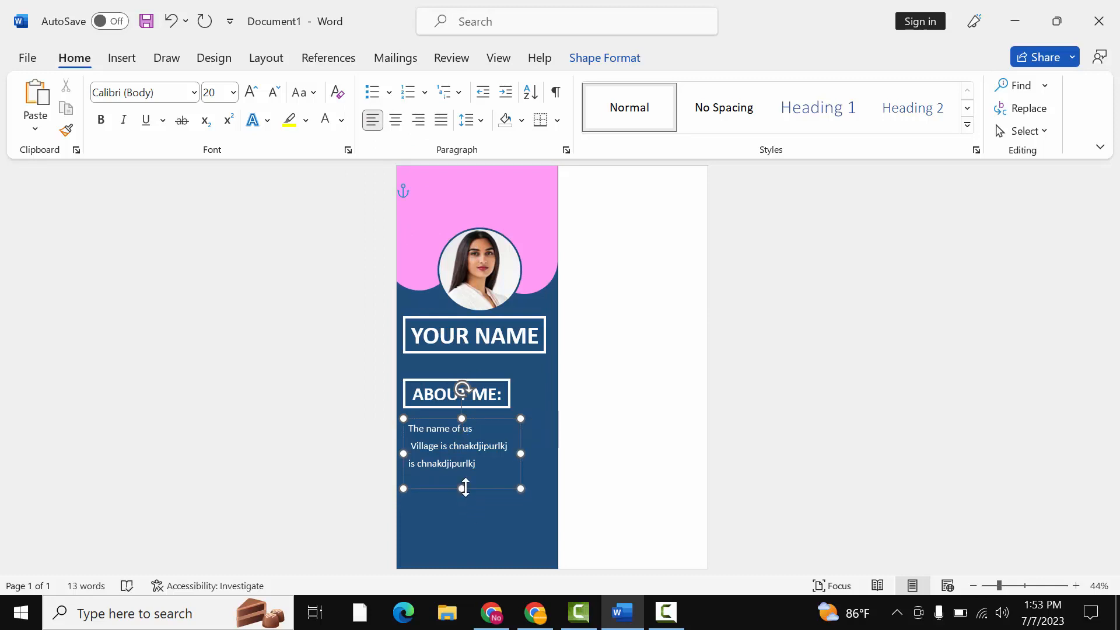
Remove the space after the description paragraphs and move their text box up close beneath the ABOUT ME: box
key(ctrl+a)
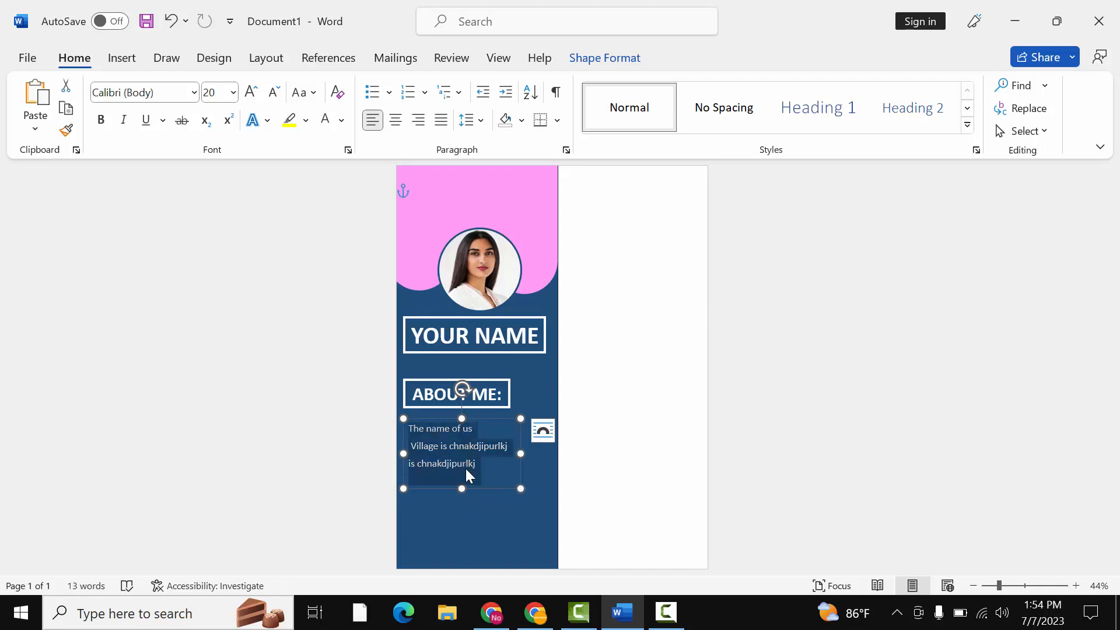
click(473, 119)
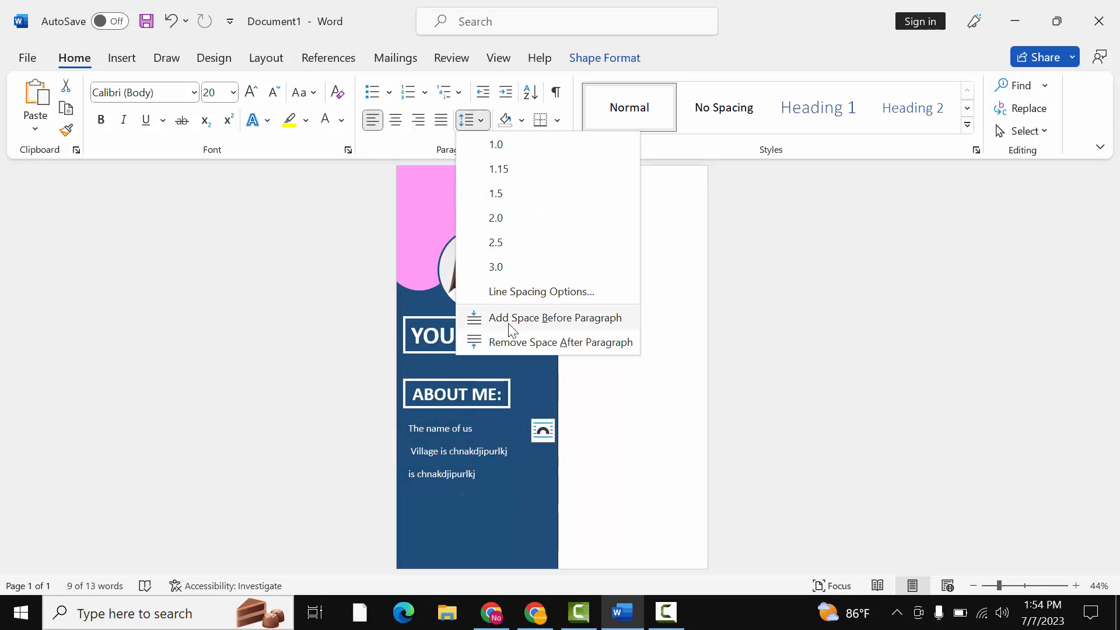
click(512, 344)
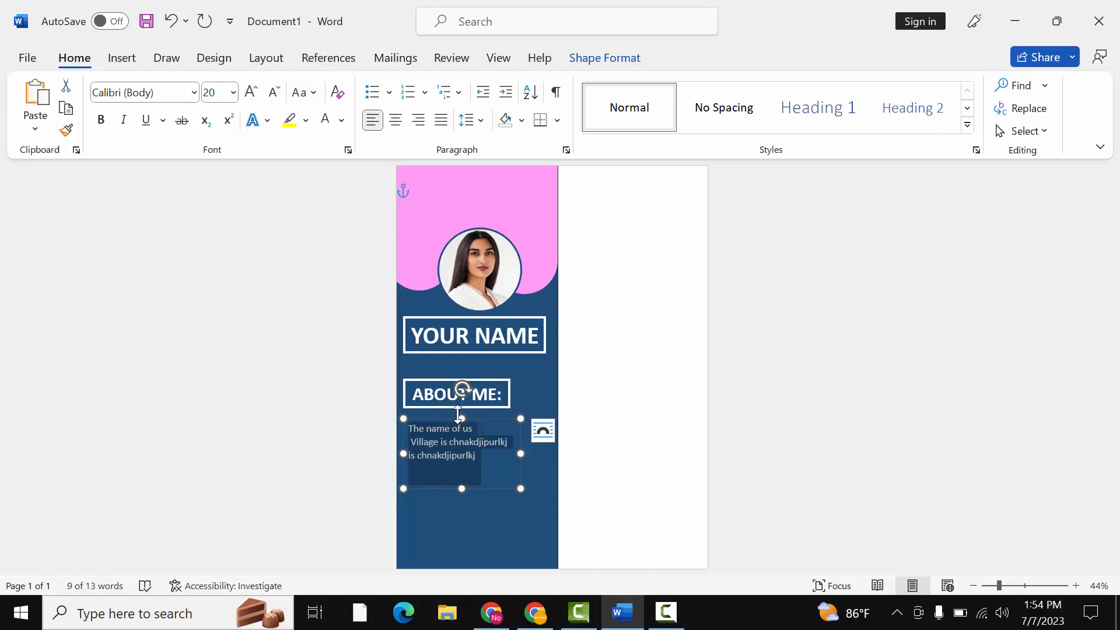
drag(457, 414, 474, 413)
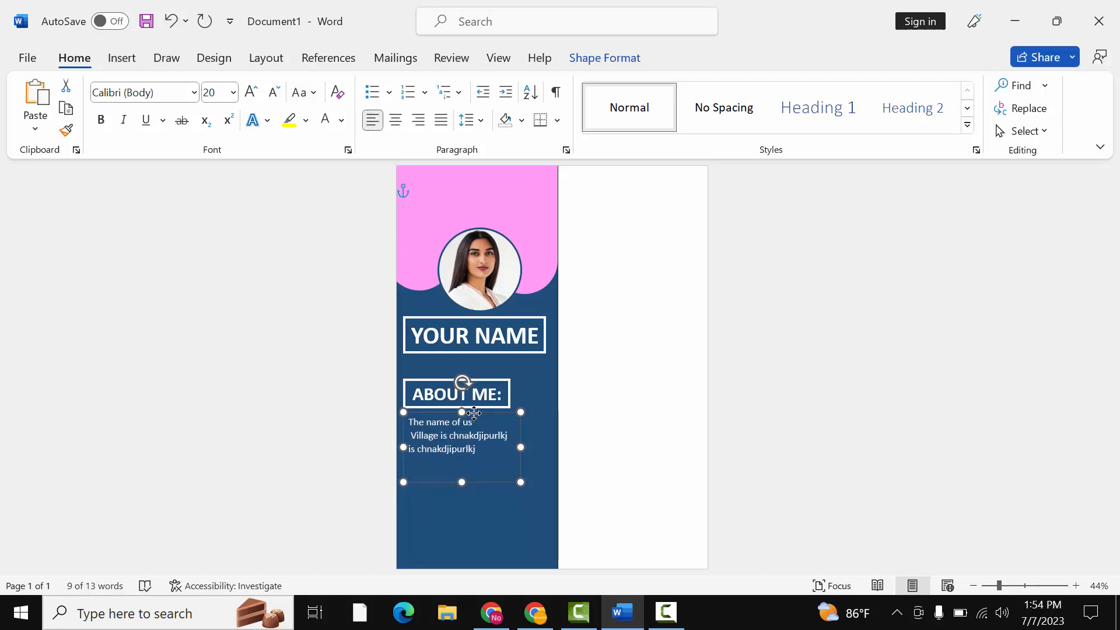
Align the ABOUT ME: box and the description text box to each other's left edges
shift+click(503, 404)
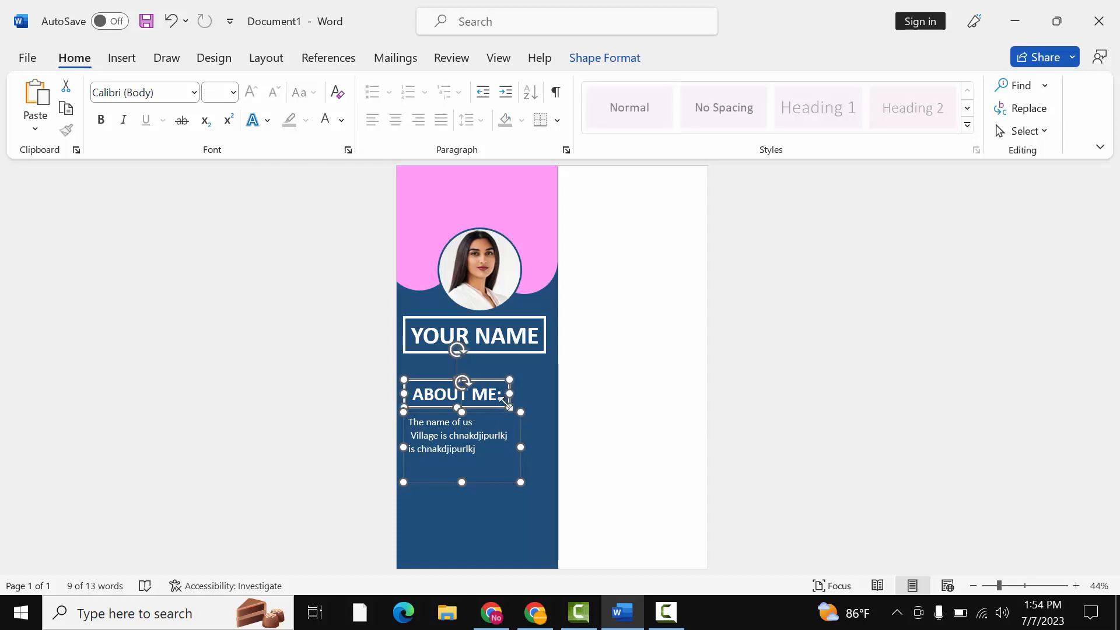
click(605, 58)
click(943, 85)
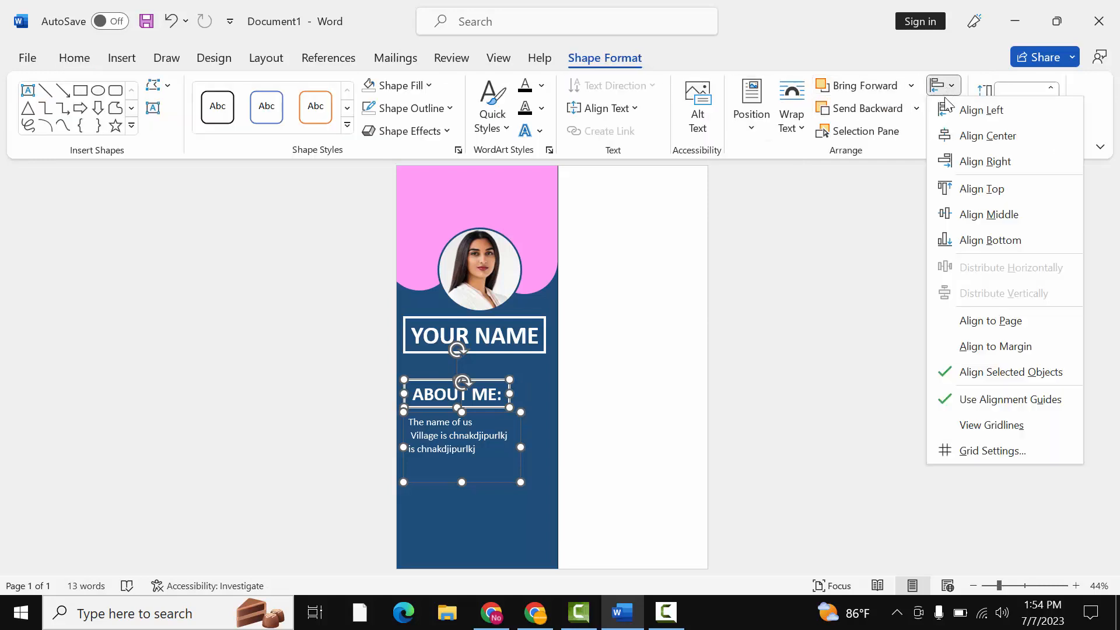
click(947, 116)
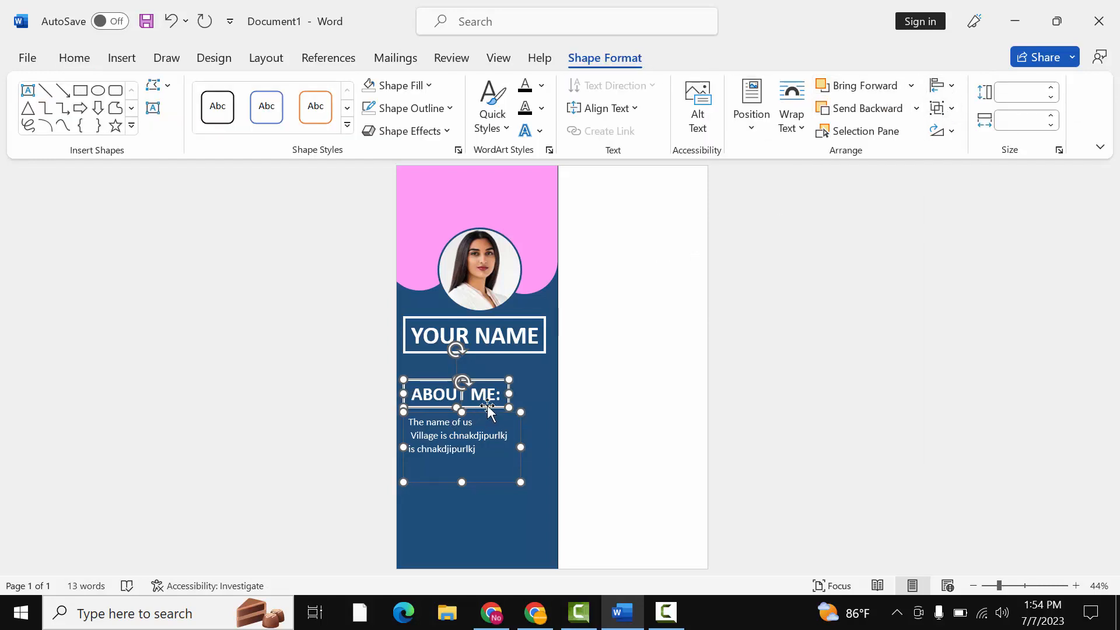
click(520, 401)
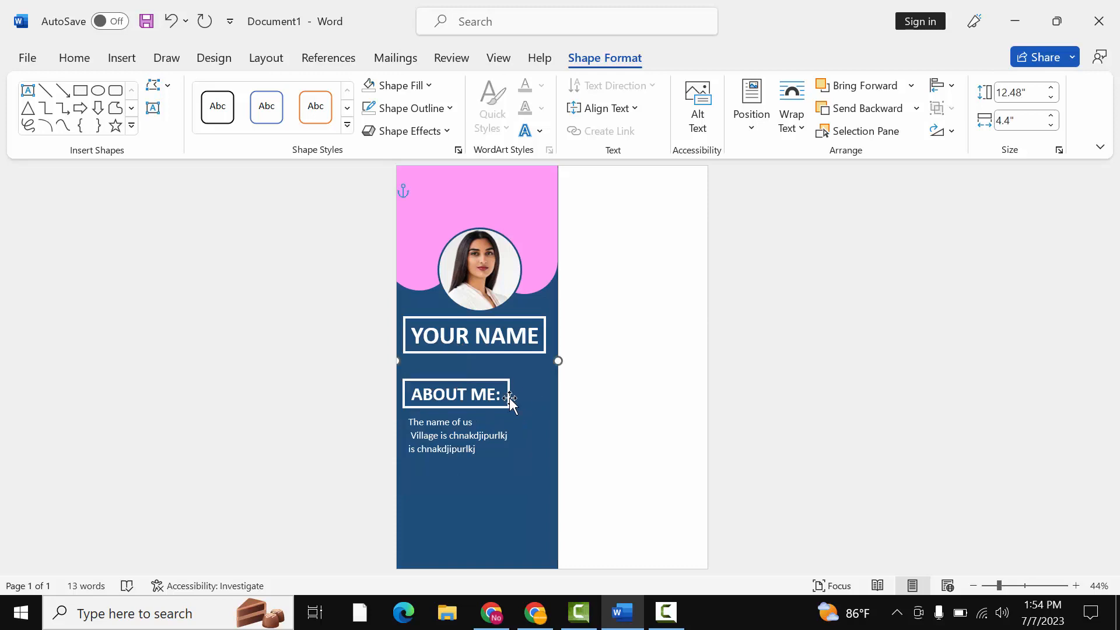
Copy the outlined ABOUT ME: box and paste a duplicate into the dark blue column
click(509, 397)
right_click(509, 398)
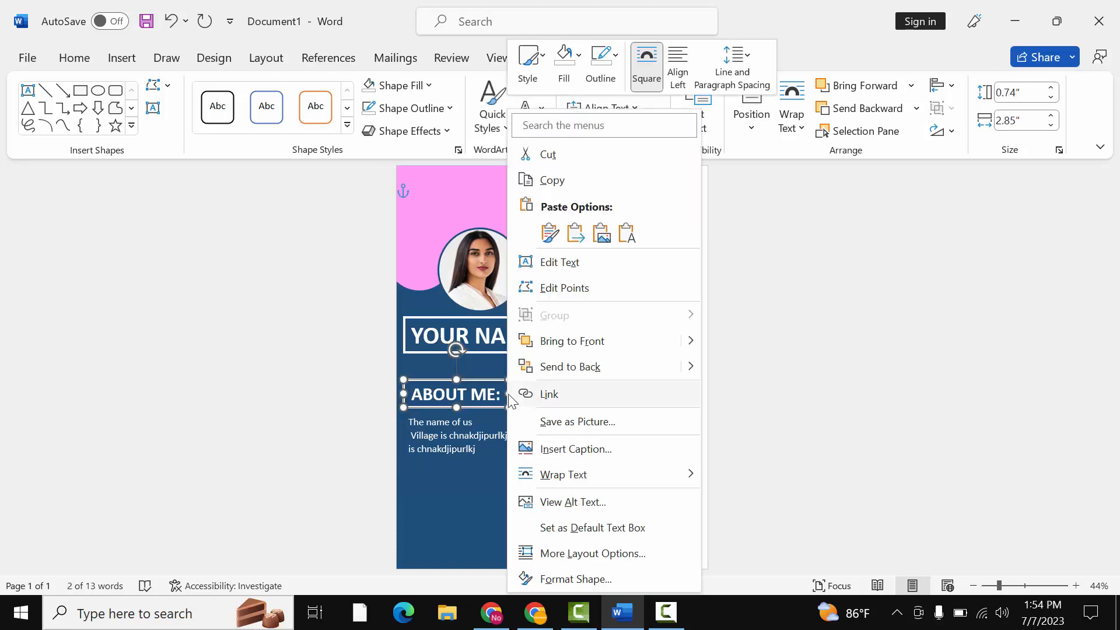
click(542, 182)
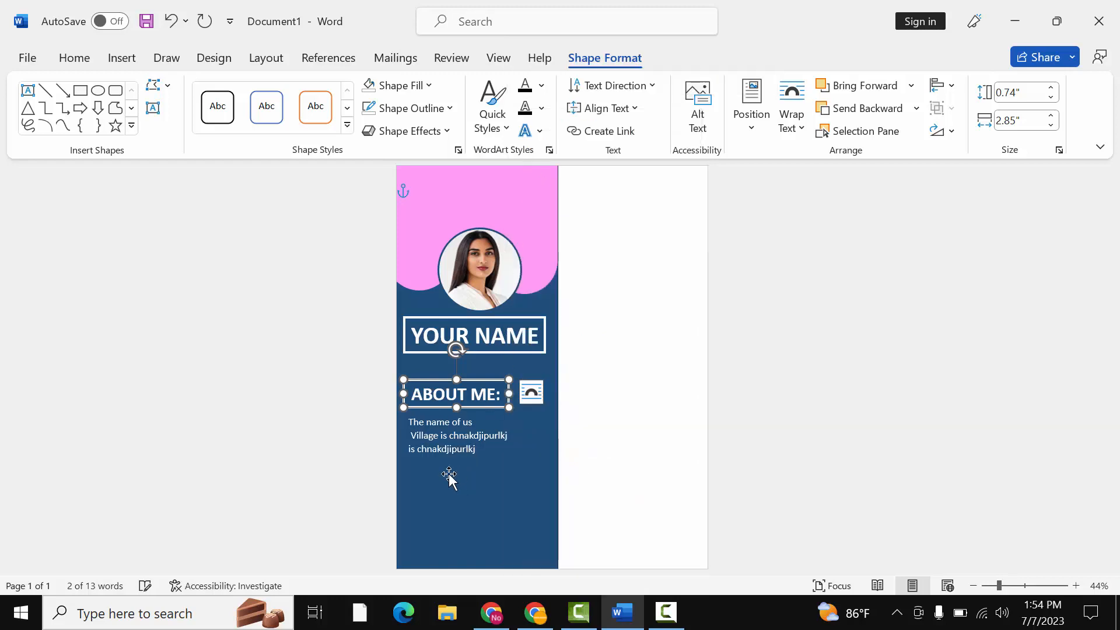
right_click(449, 474)
click(492, 232)
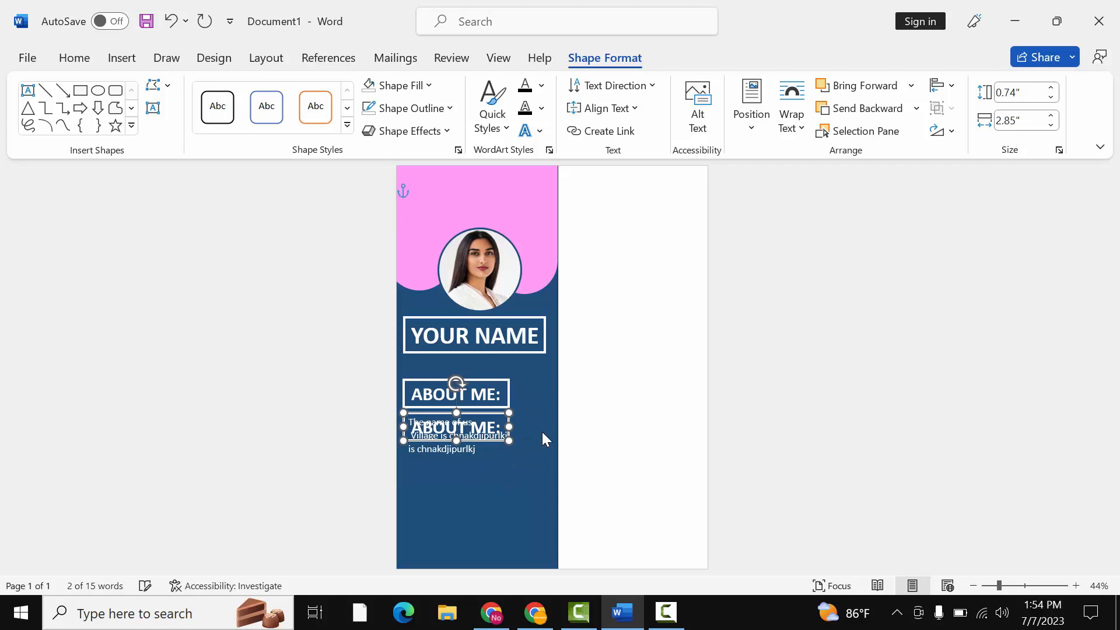
Move the duplicated ABOUT ME: box down below the description text and nudge it slightly right
key(Down)
key(Down)
key(Down)
key(Down)
key(Down)
key(Down)
key(Down)
key(Down)
key(Down)
key(Down)
key(Down)
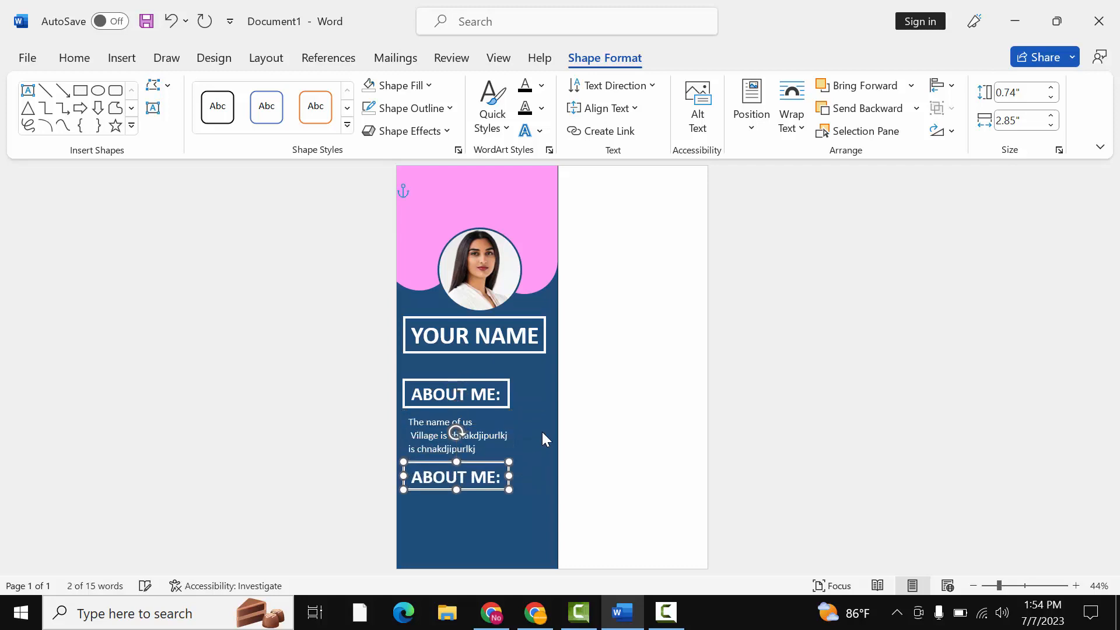
key(Right)
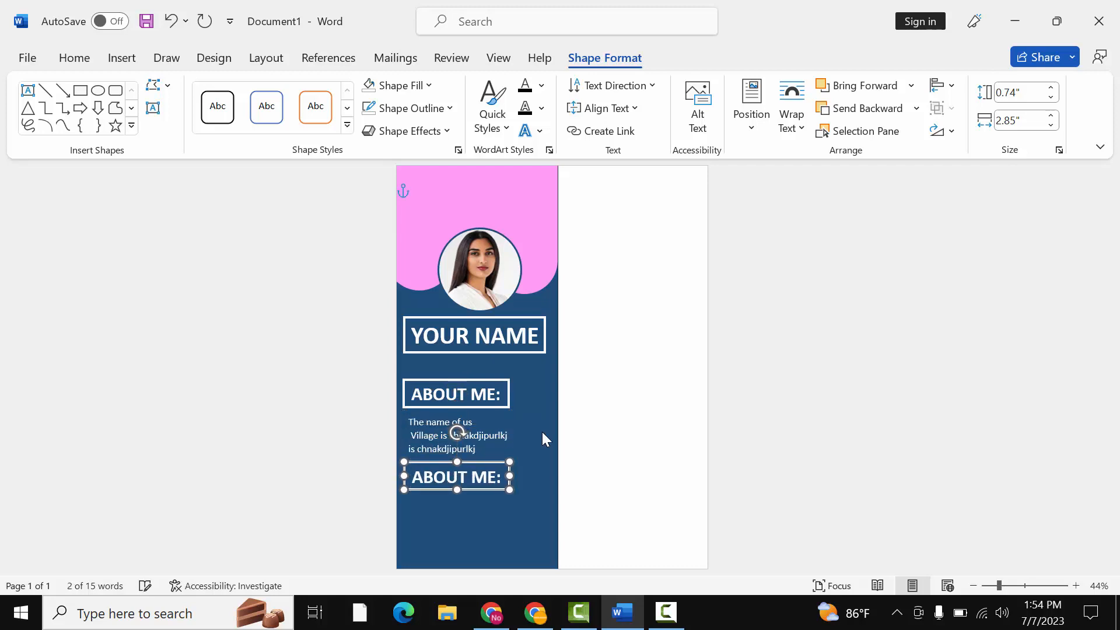
Replace the text in the duplicated heading box with "REFERENCE:" in capital letters
double_click(463, 476)
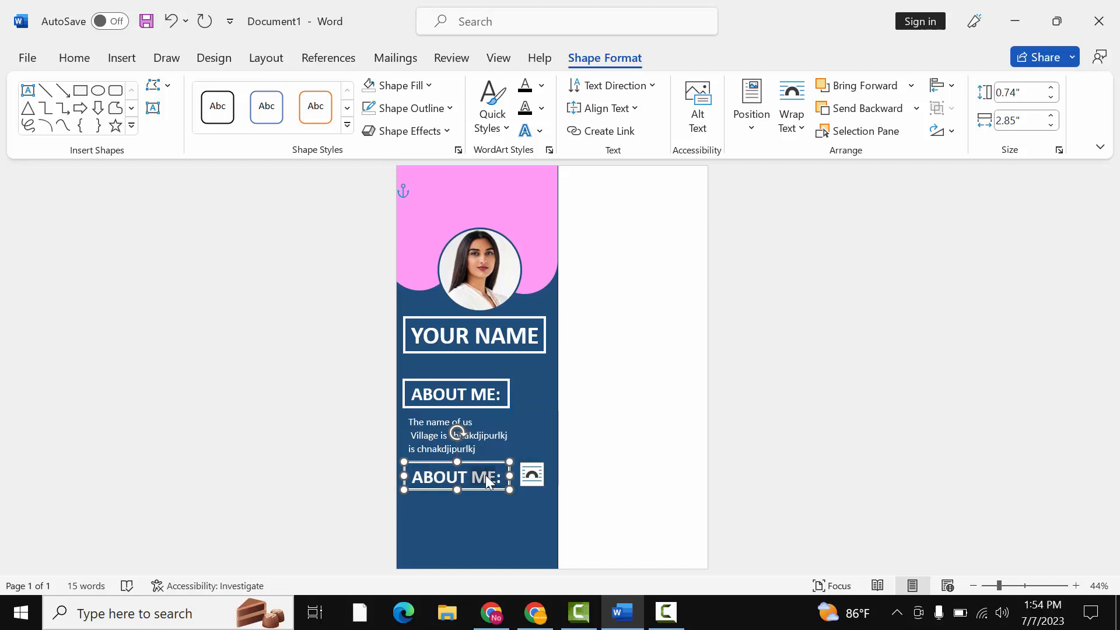
triple_click(486, 475)
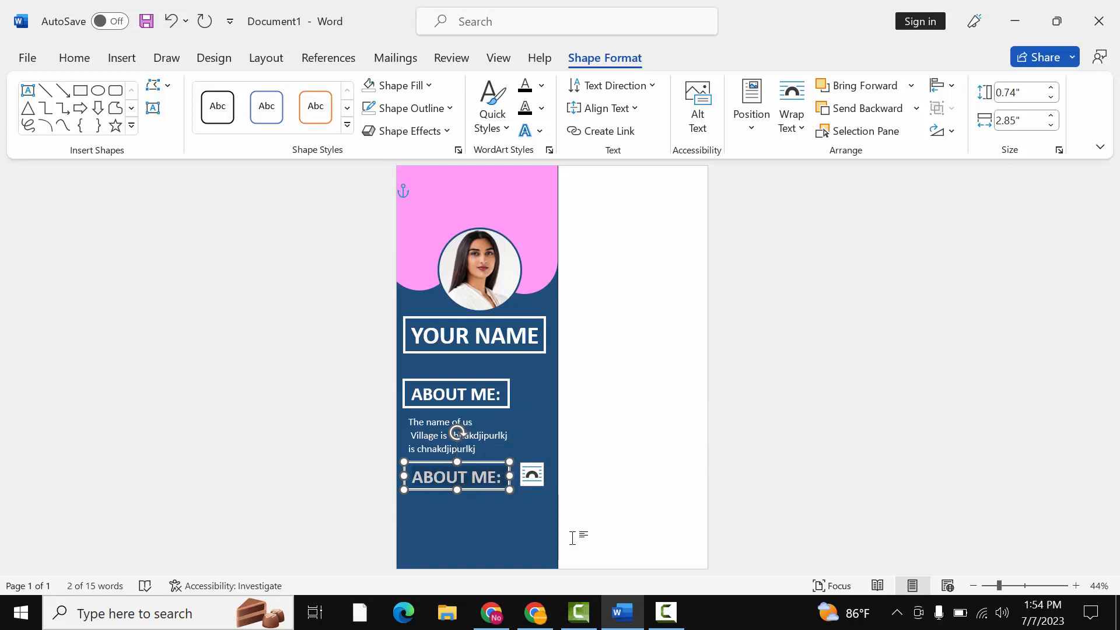
key(BackSpace)
text(Refe)
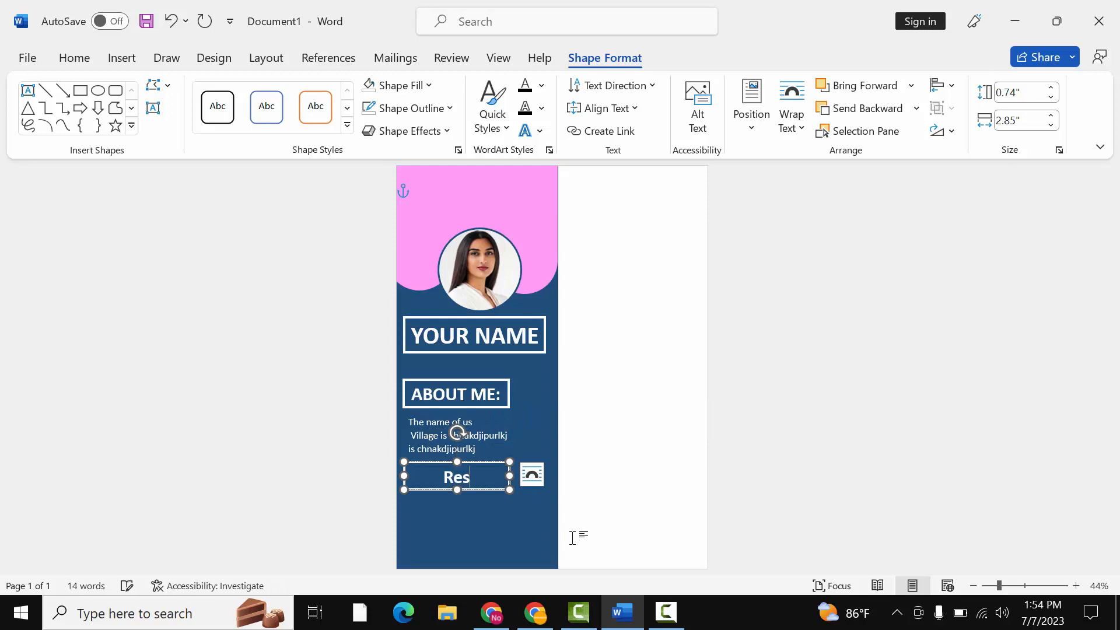
text(rence:)
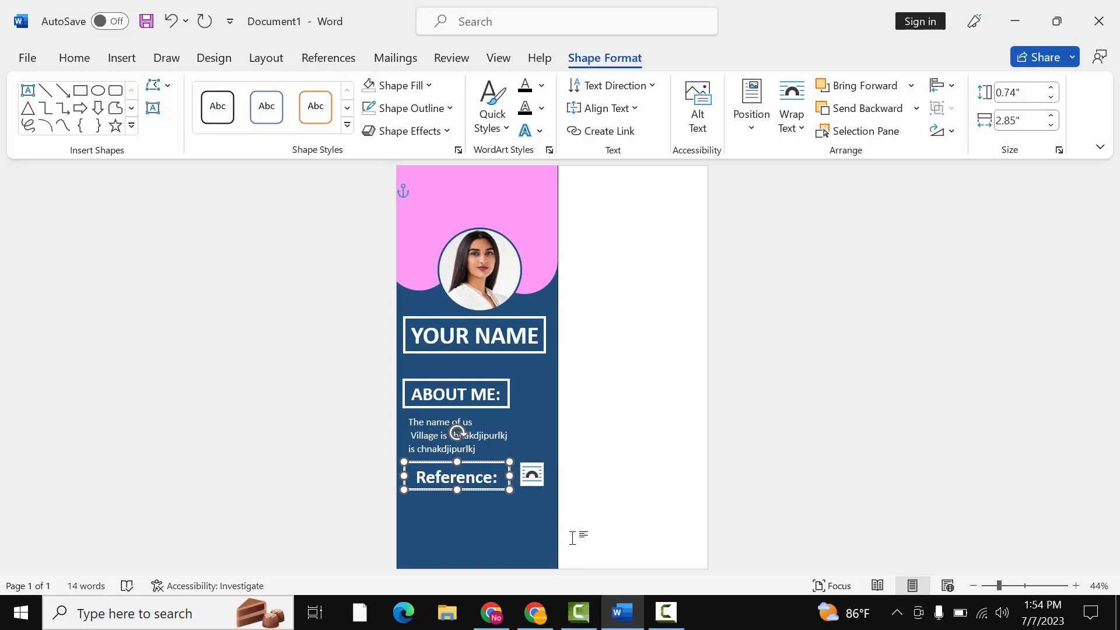
double_click(476, 481)
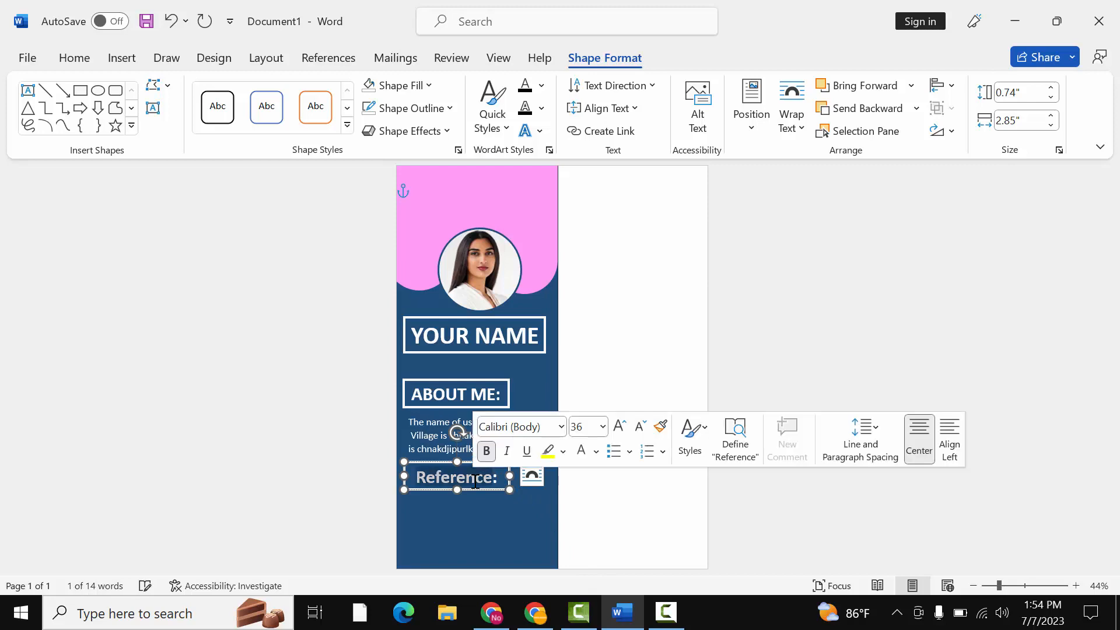
text(REFE)
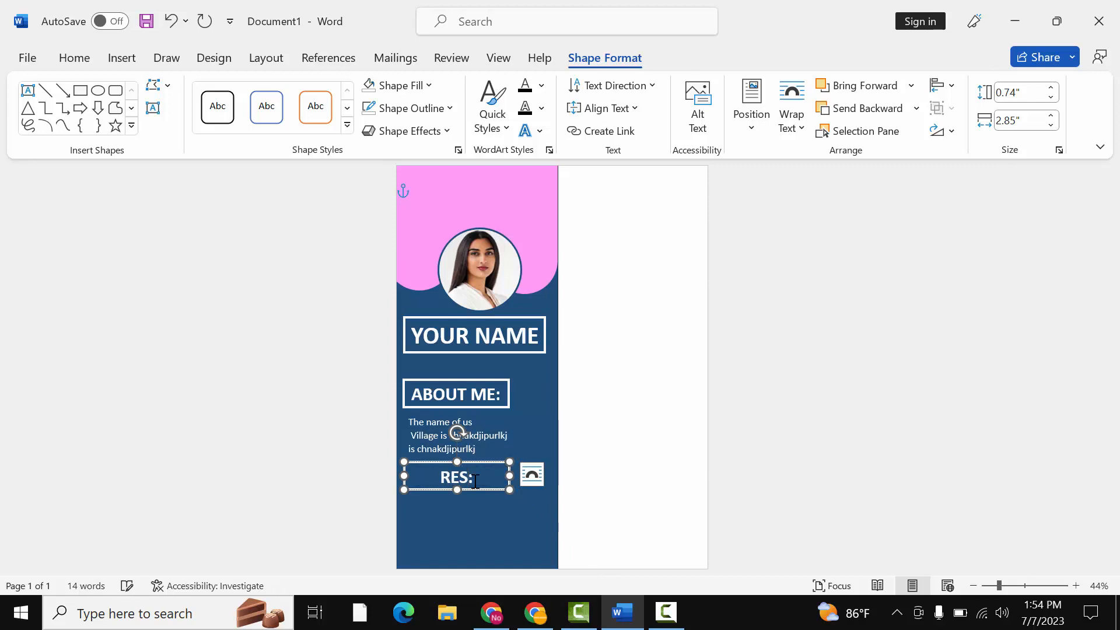
text(RENCE)
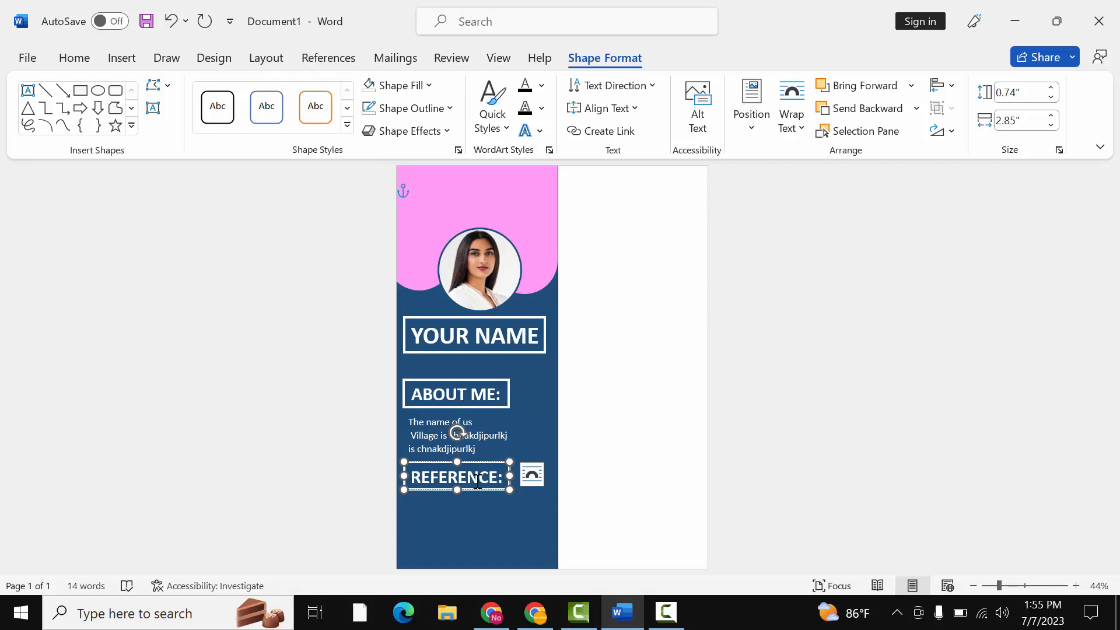
Copy the description text box under ABOUT ME: and paste a duplicate of it
click(496, 426)
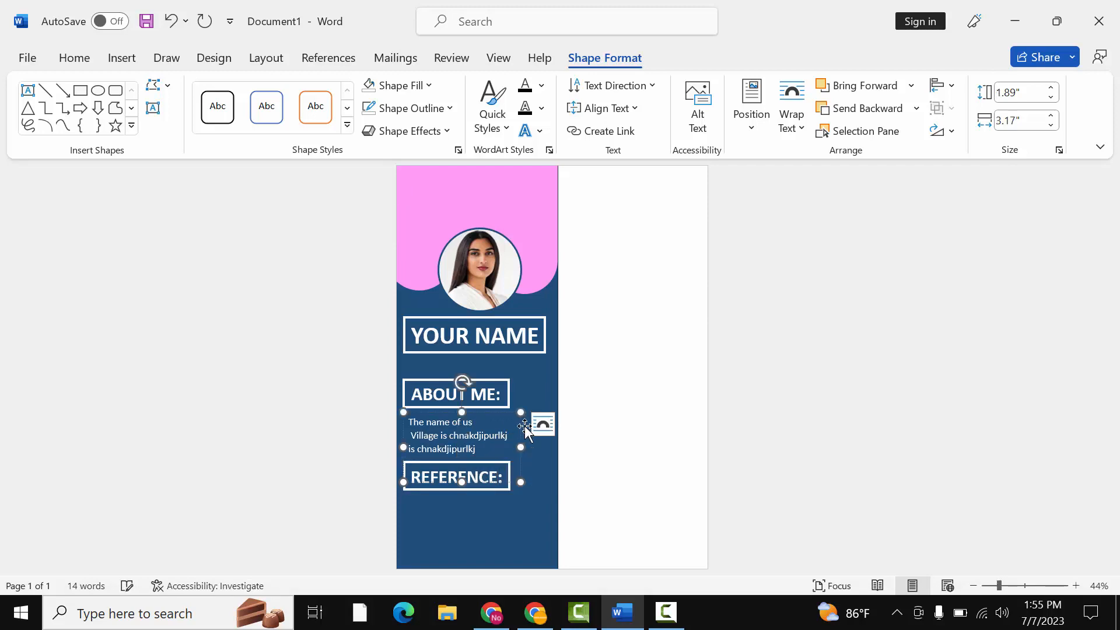
right_click(519, 426)
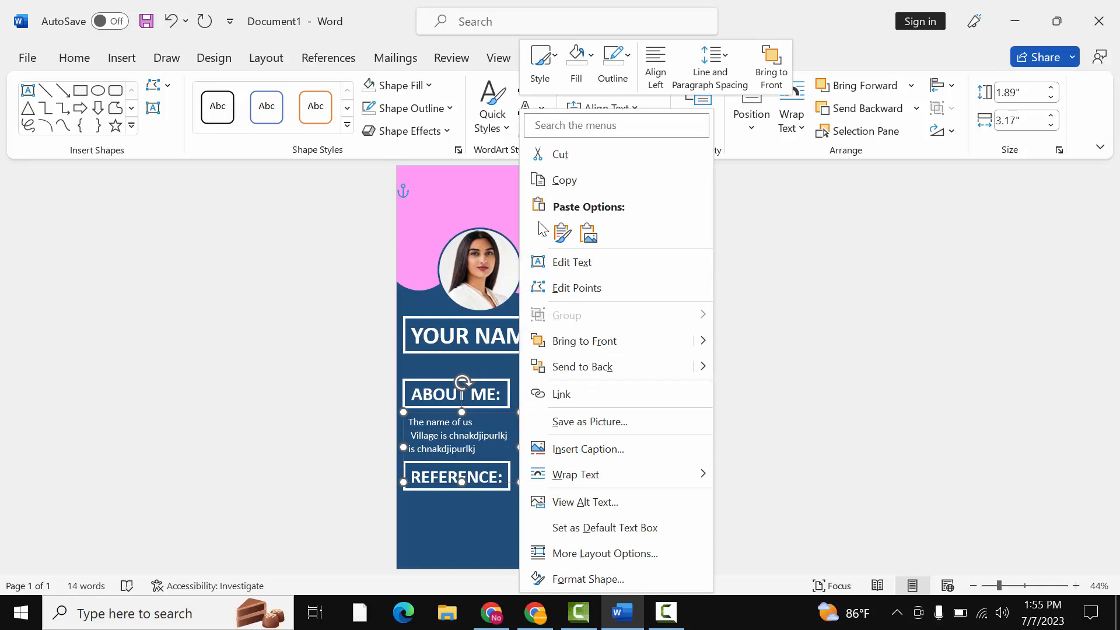
click(554, 186)
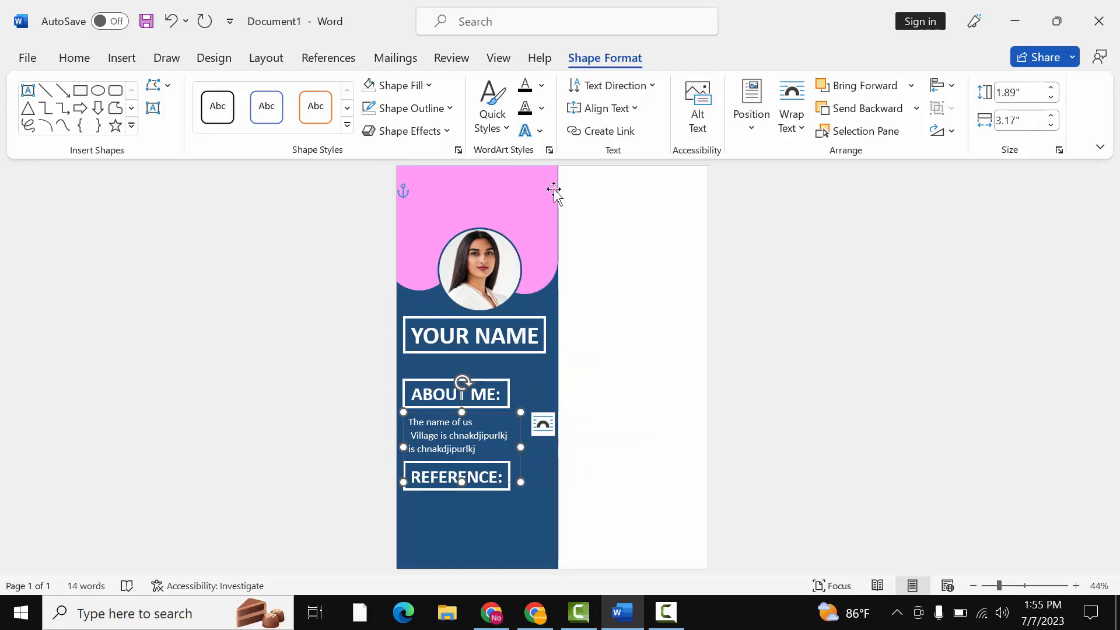
right_click(462, 505)
click(506, 143)
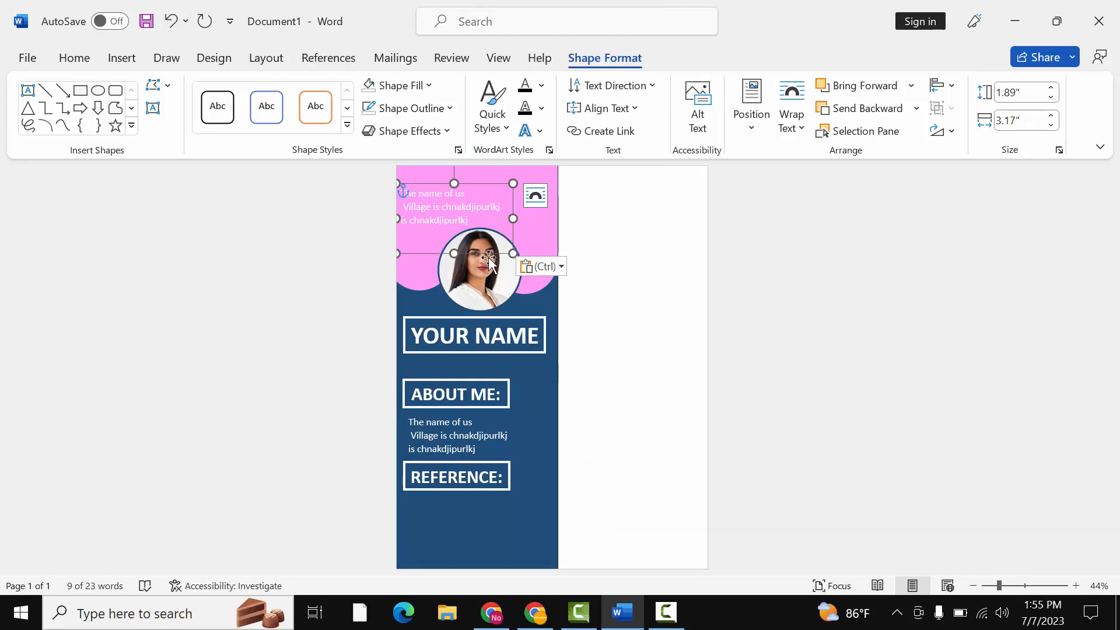
Move the duplicated description text box below the REFERENCE: heading and reduce its height to about 1.3"
drag(490, 251, 500, 545)
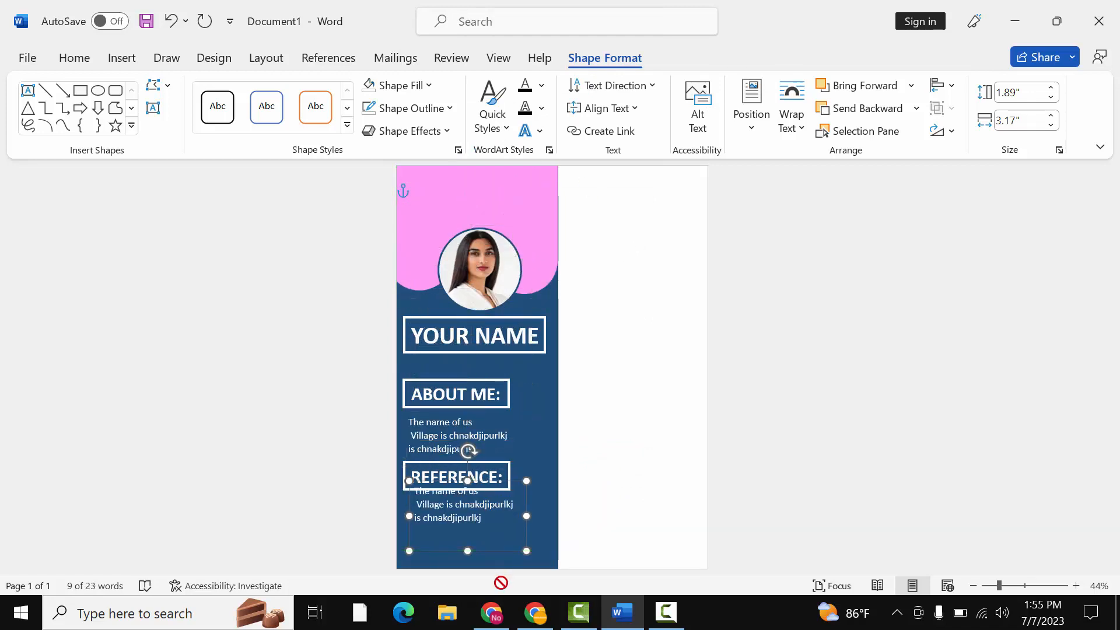
key(ctrl+z)
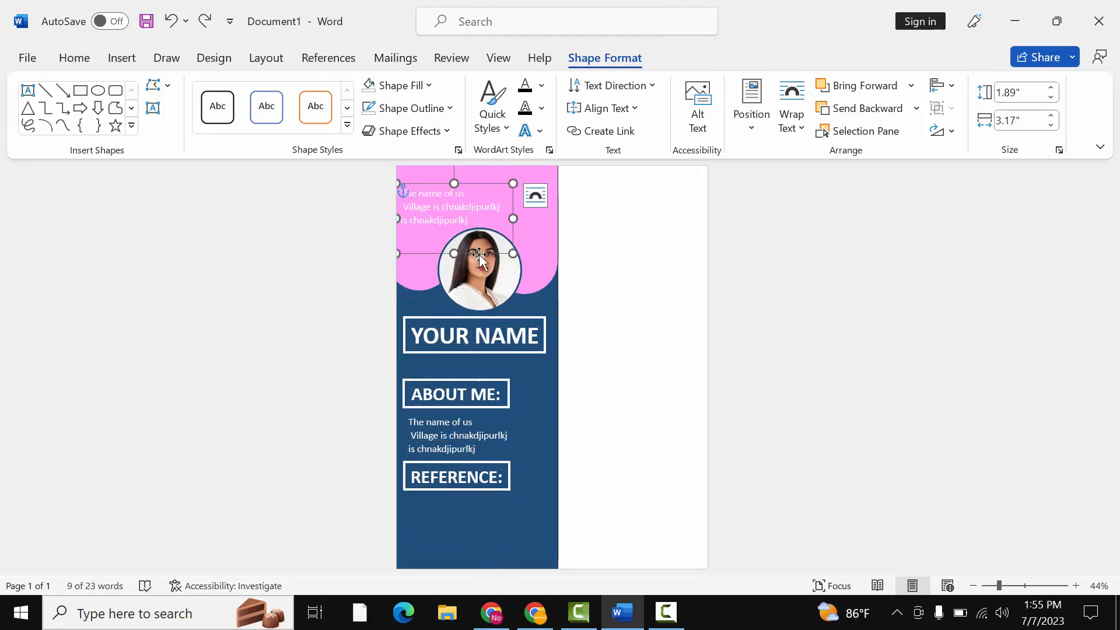
key(ctrl+y)
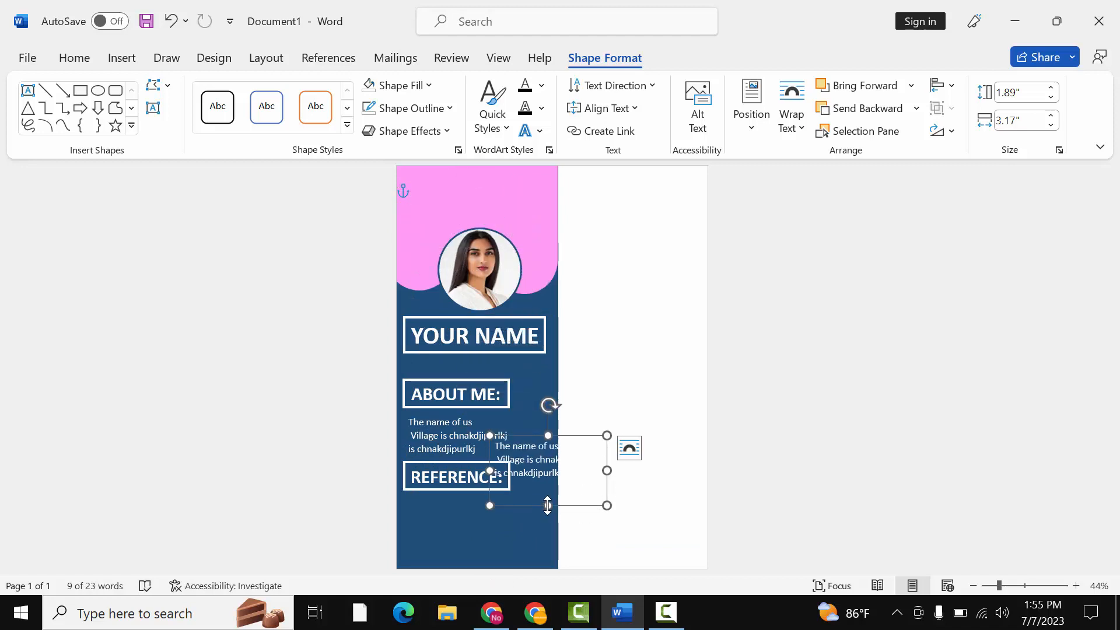
drag(548, 505, 483, 545)
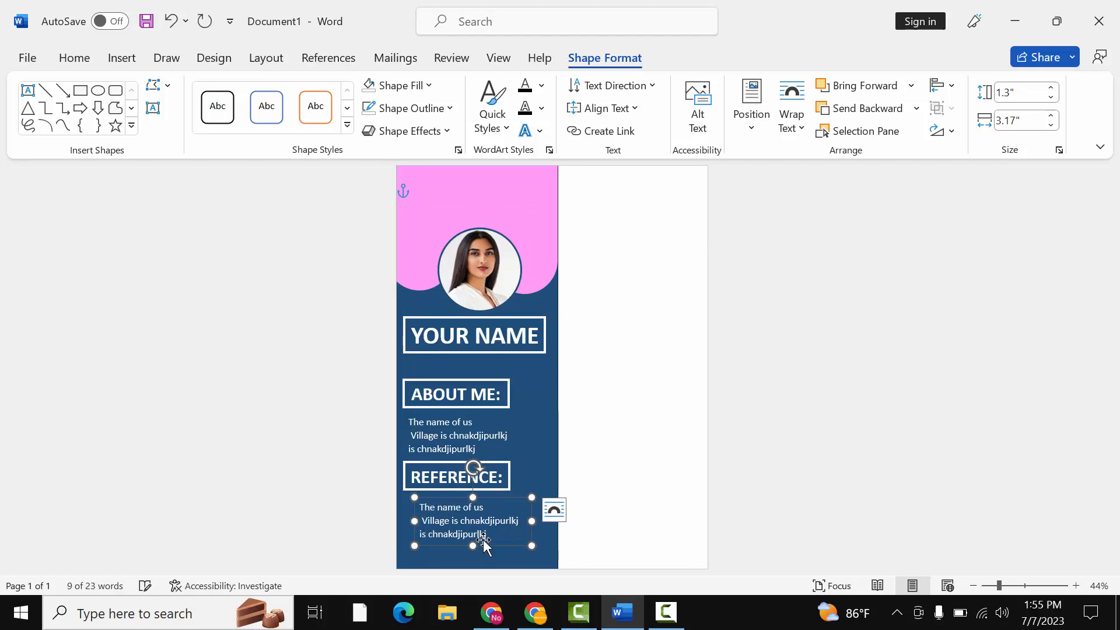
Align the two description text boxes under ABOUT ME: and REFERENCE: along their left edges
shift+click(476, 432)
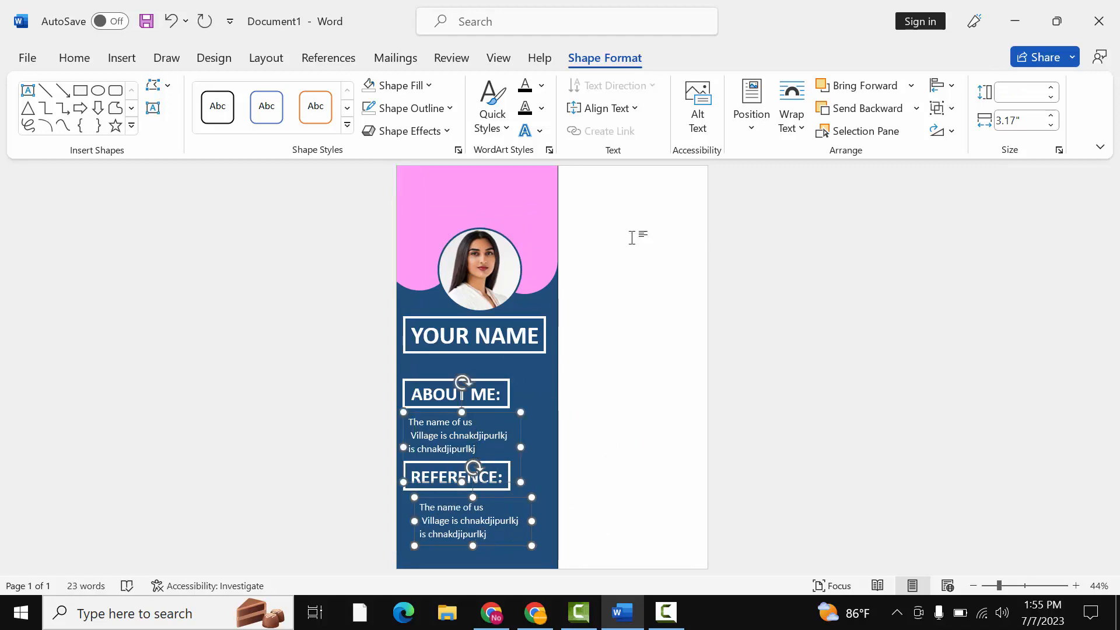
click(943, 86)
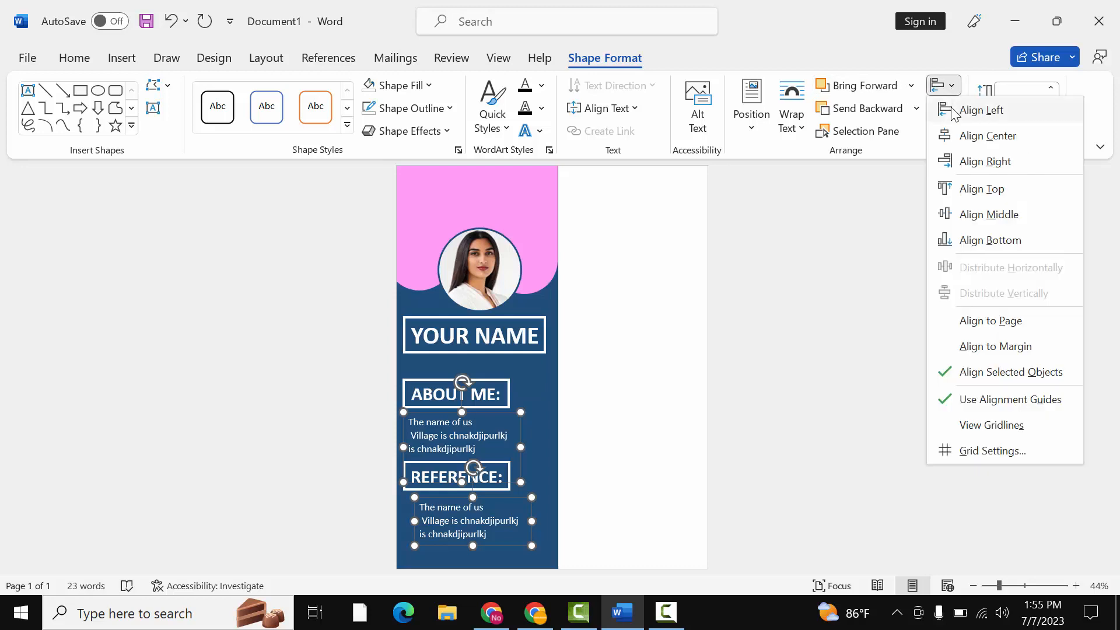
click(980, 110)
click(535, 464)
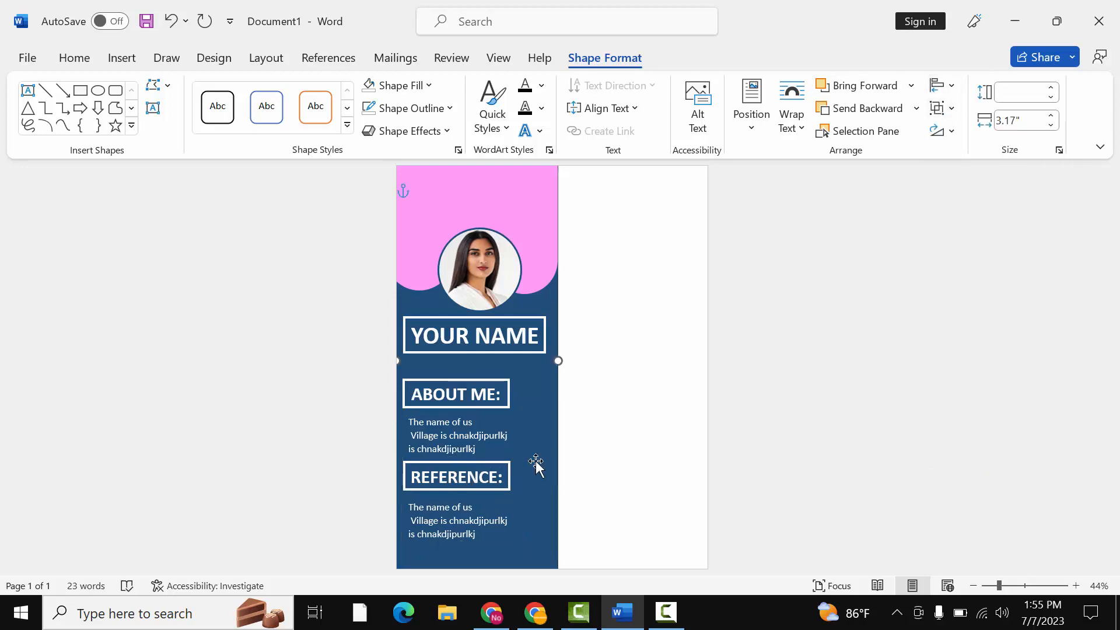
Align the YOUR NAME, ABOUT ME: and REFERENCE: heading boxes along their left edges and deselect them
click(506, 471)
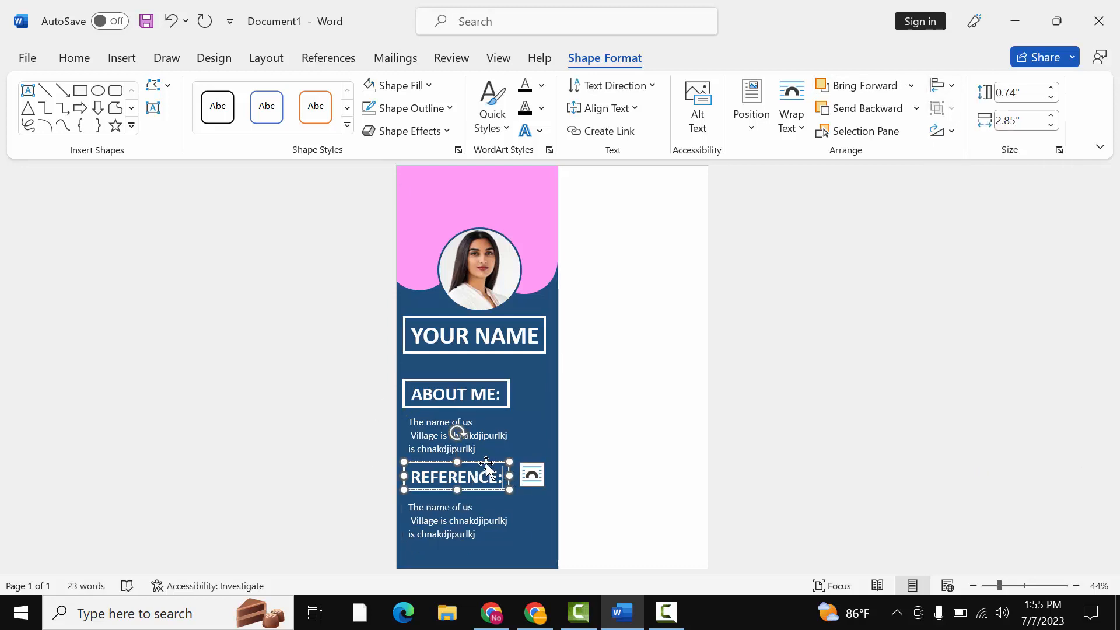
shift+click(492, 395)
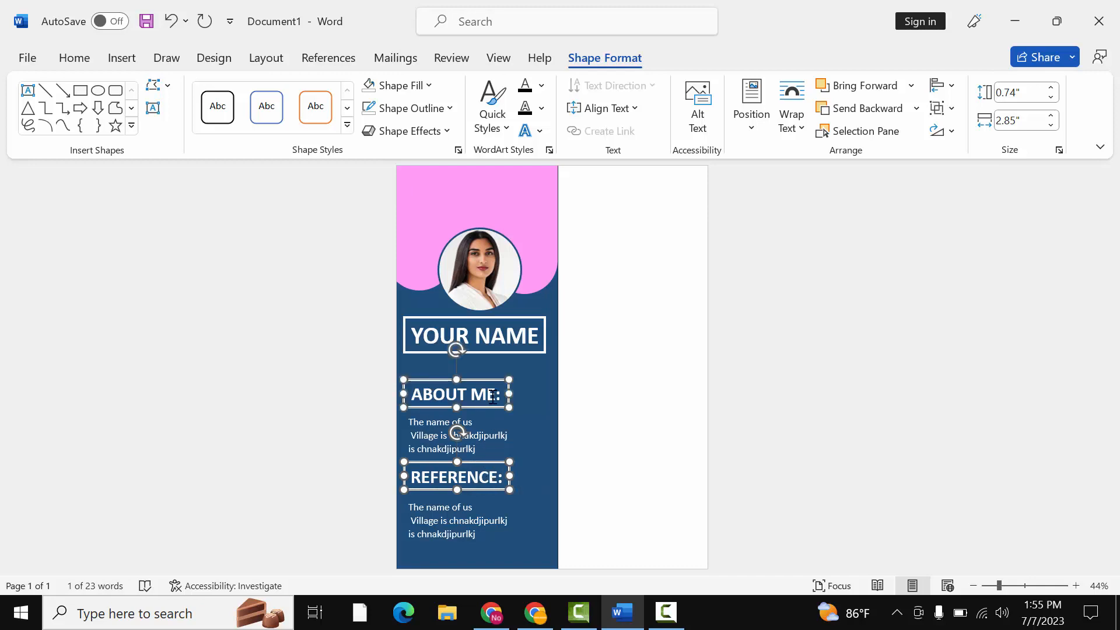
shift+click(497, 350)
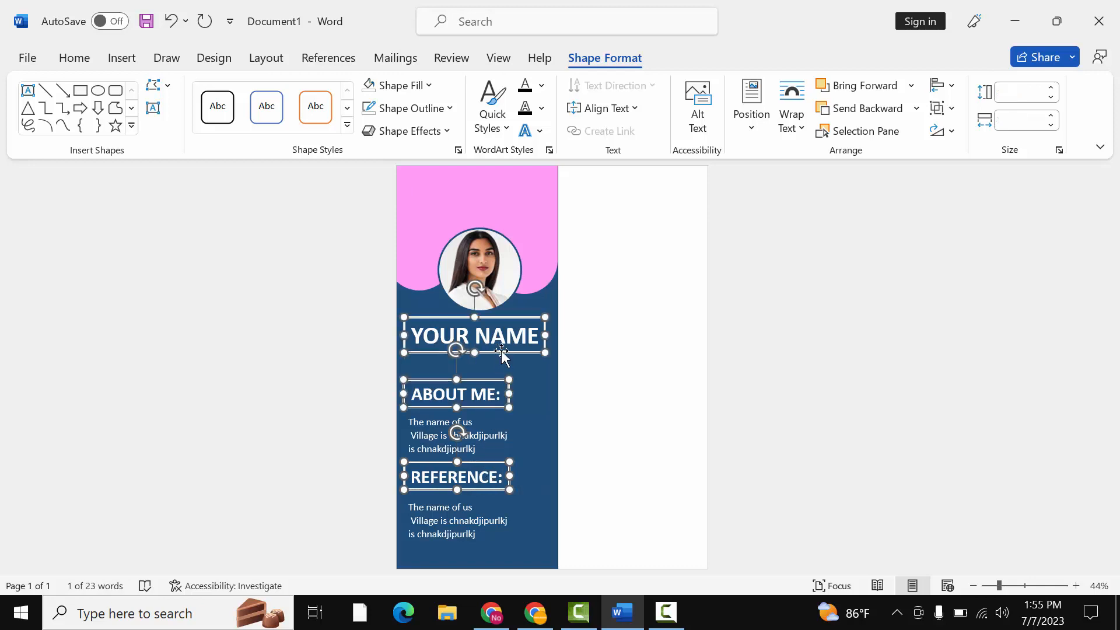
click(941, 89)
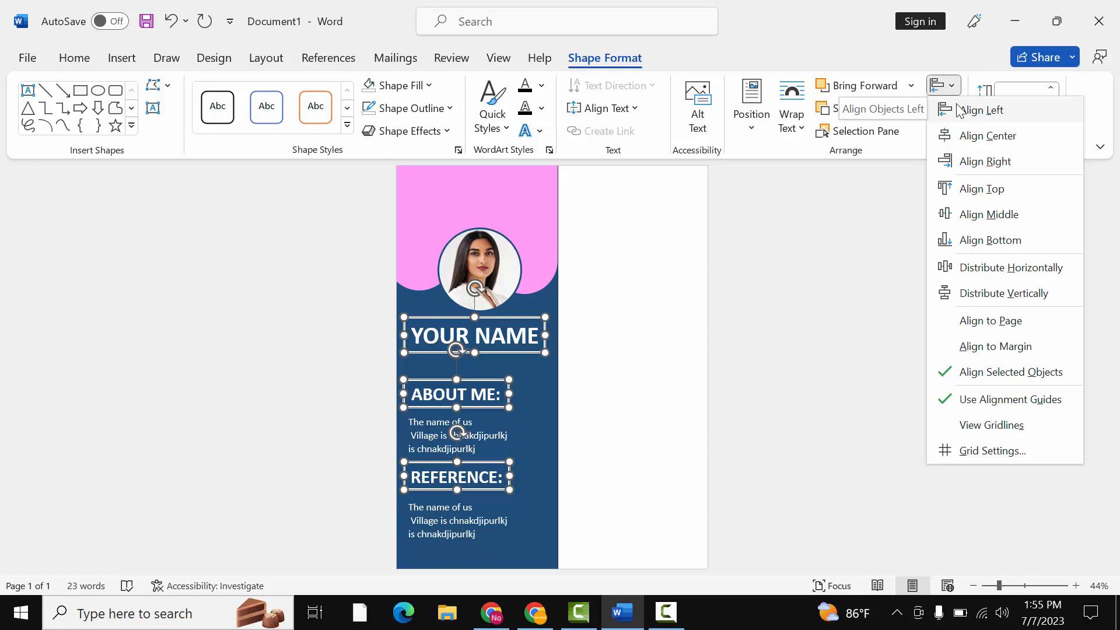
click(957, 110)
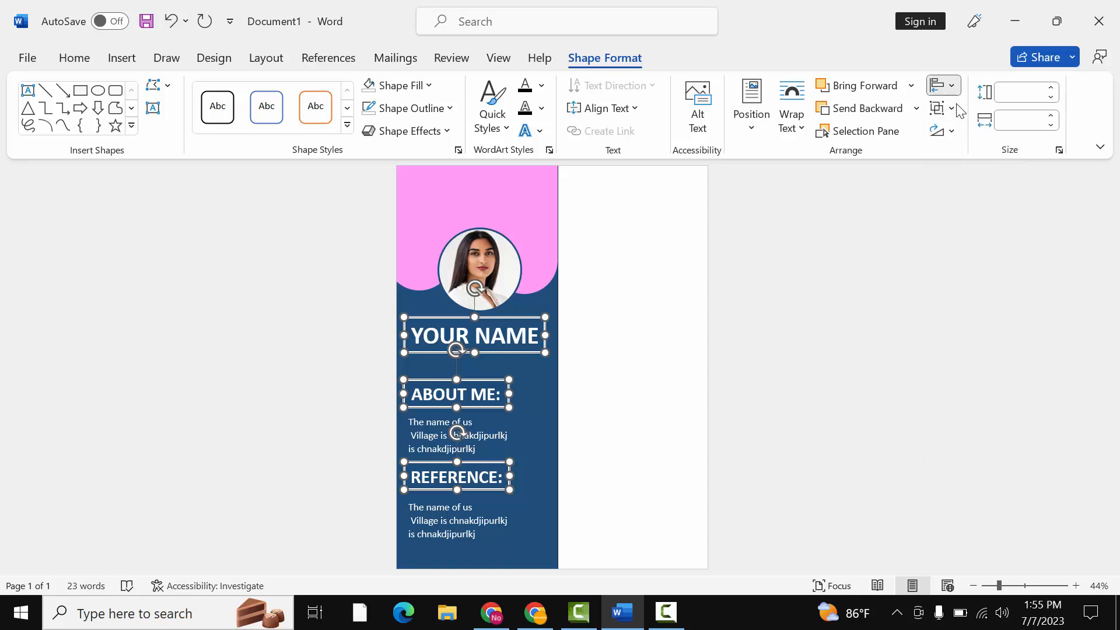
click(657, 335)
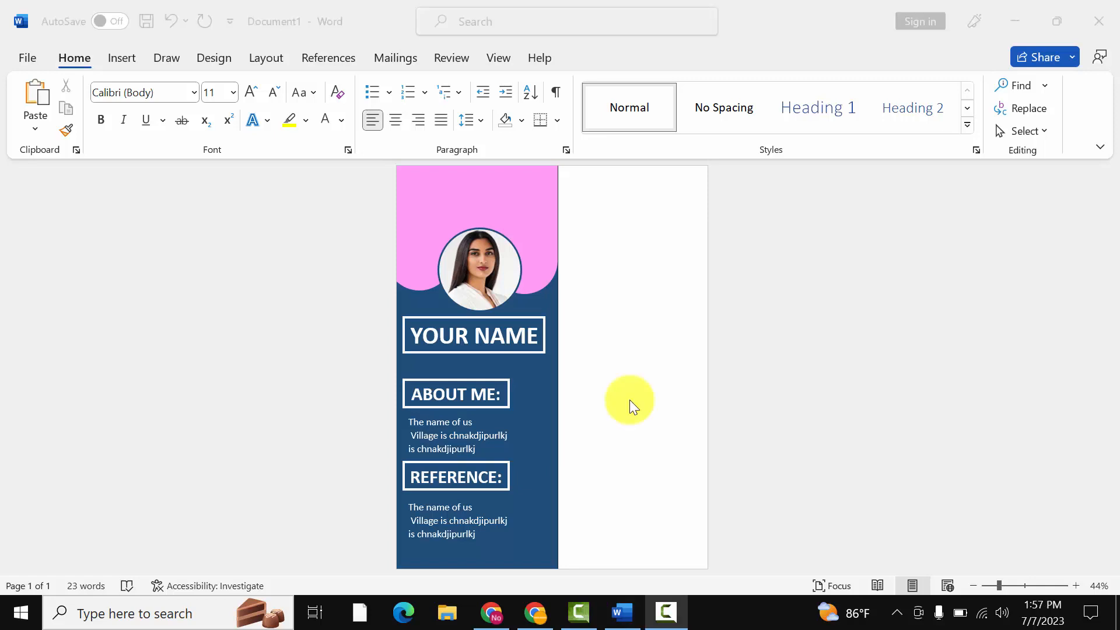
Copy the outlined YOUR NAME box, paste a duplicate and move it to the upper part of the white area
click(507, 348)
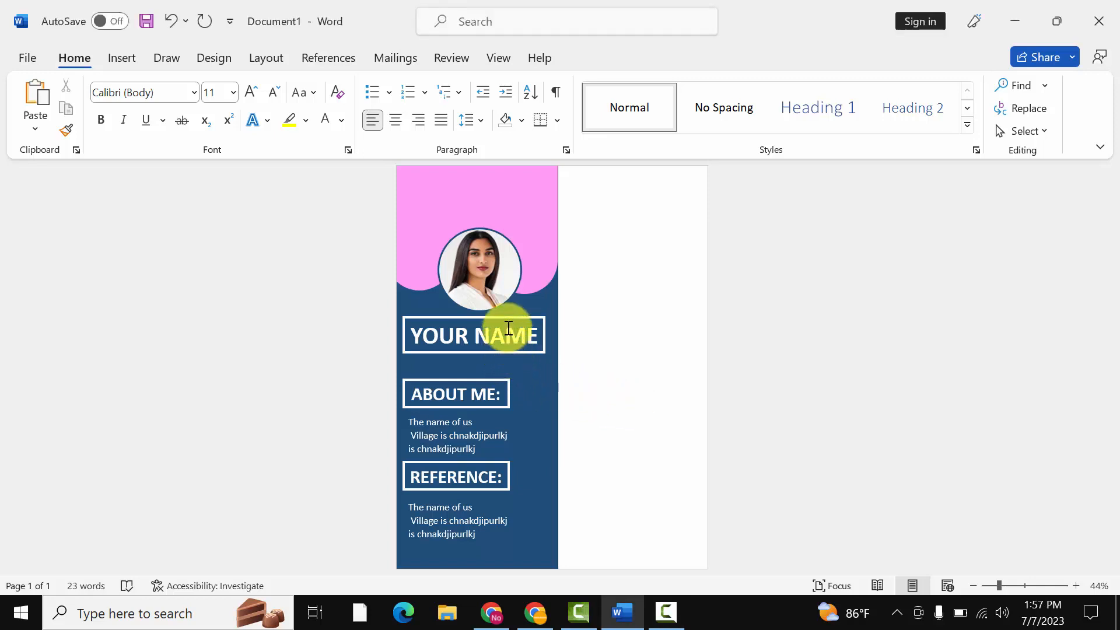
click(508, 322)
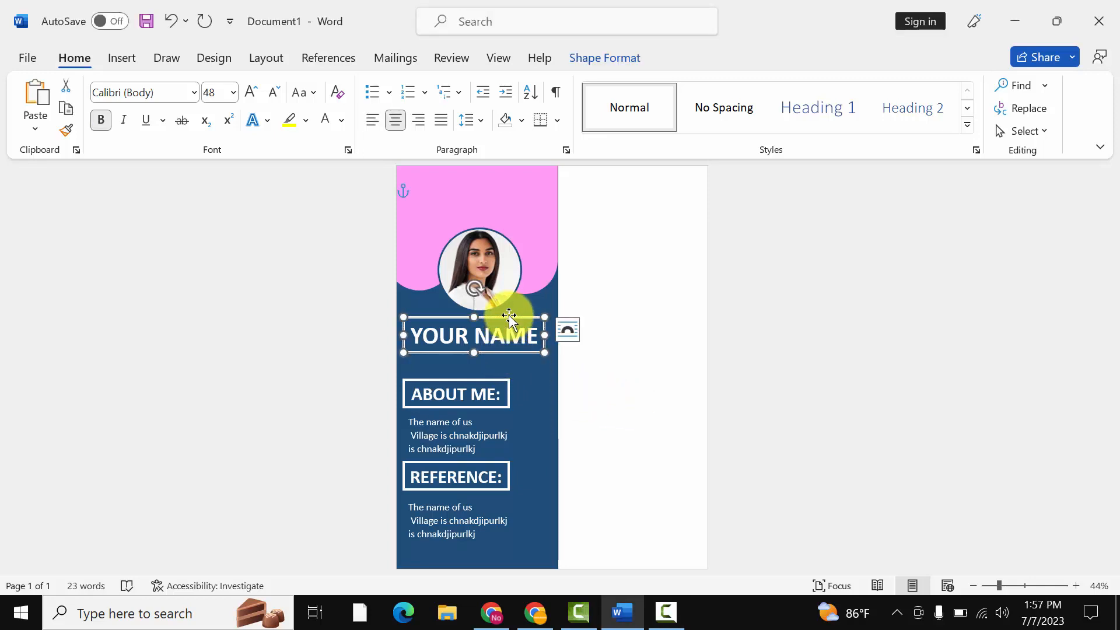
right_click(508, 322)
click(547, 177)
right_click(595, 208)
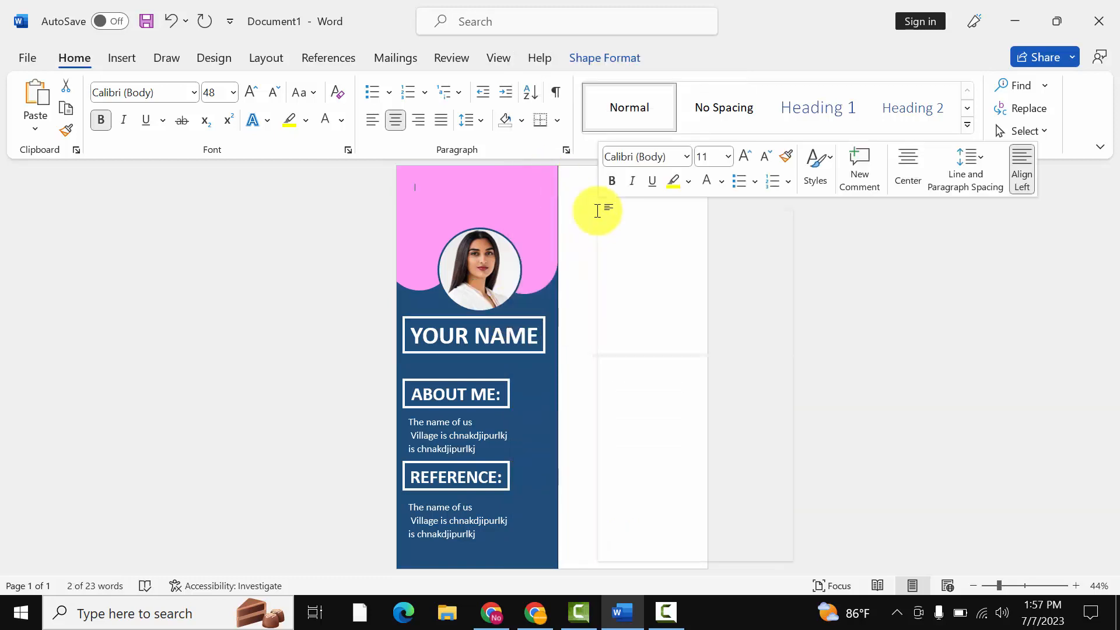
click(640, 330)
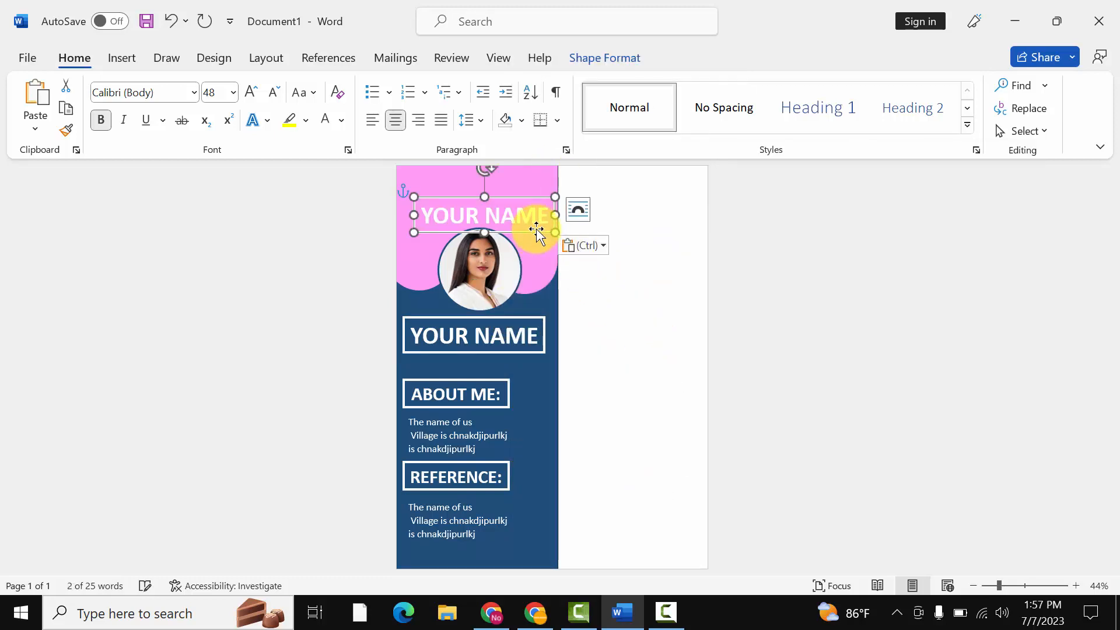
double_click(522, 217)
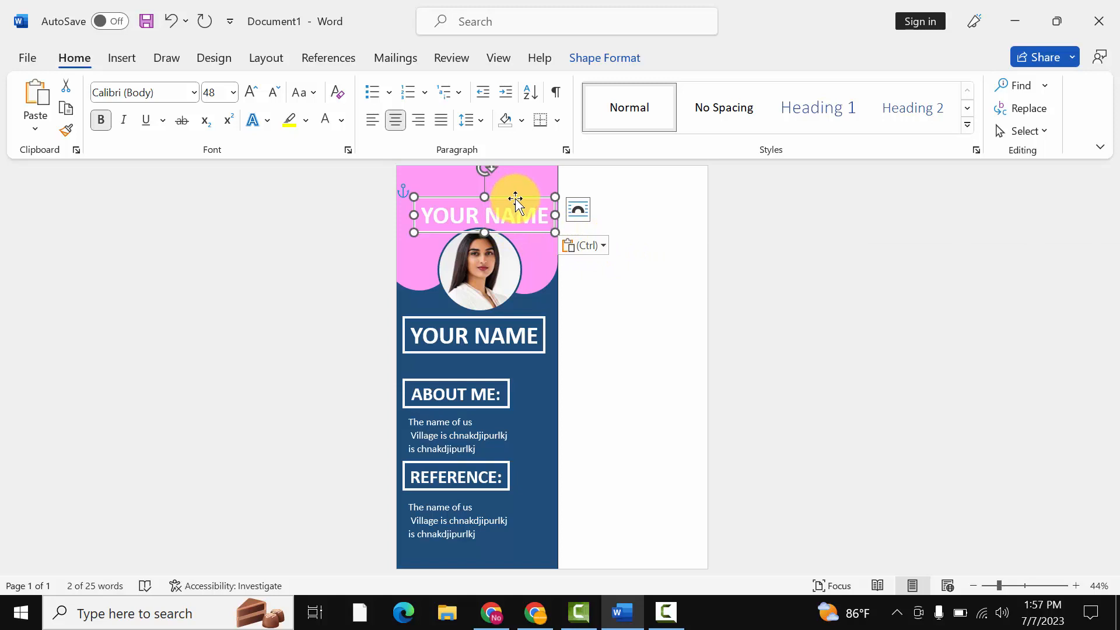
drag(515, 195, 662, 193)
Remove the outline from the duplicated YOUR NAME box in the white area
triple_click(654, 219)
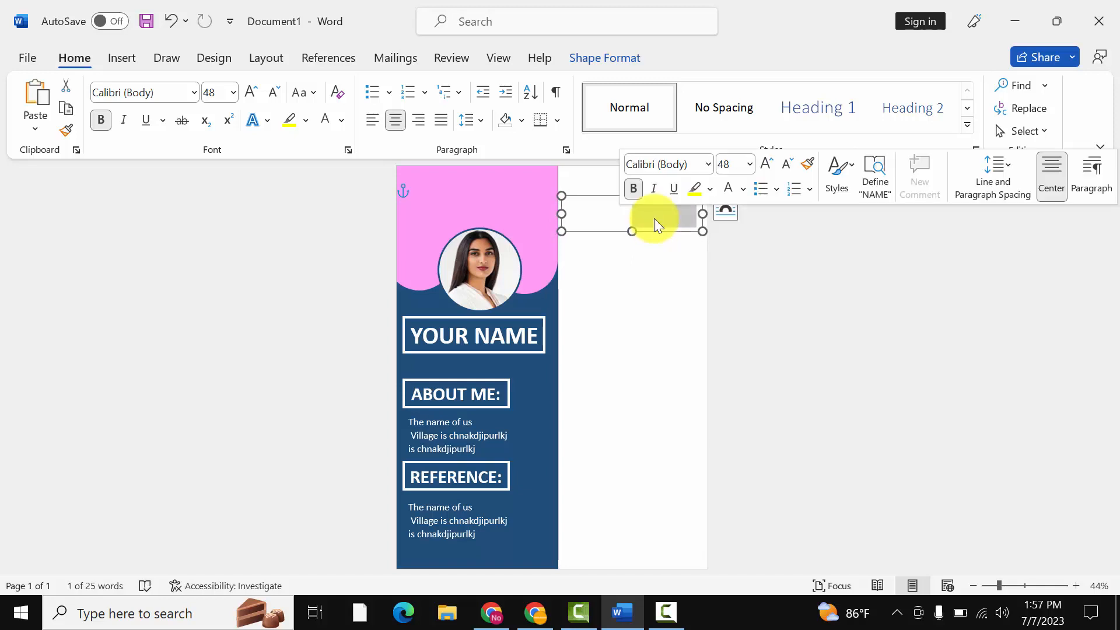
click(613, 59)
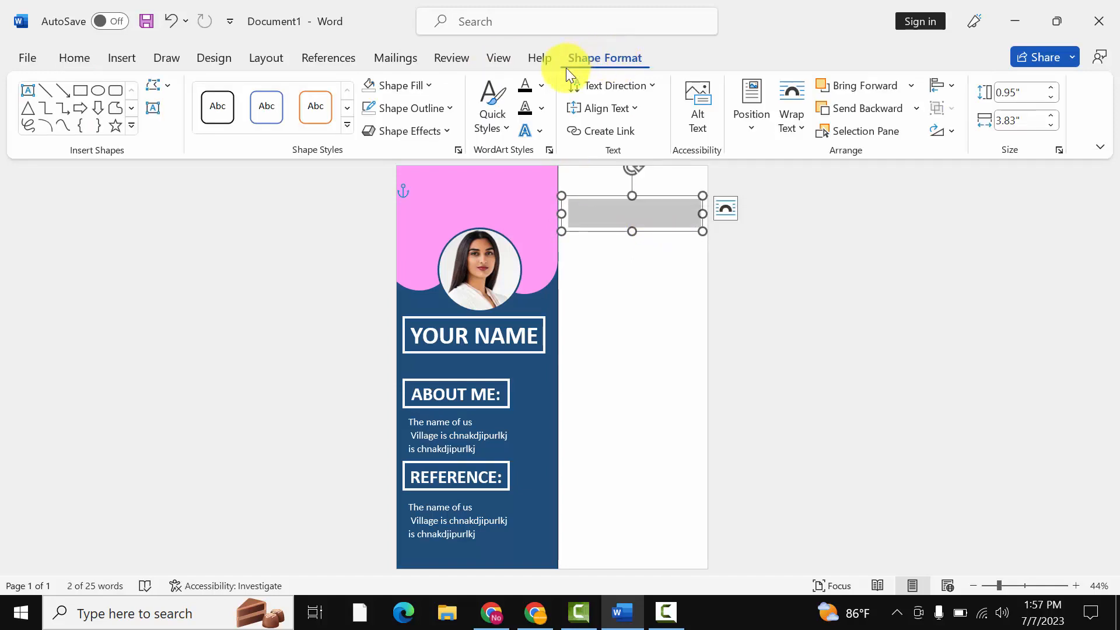
click(452, 109)
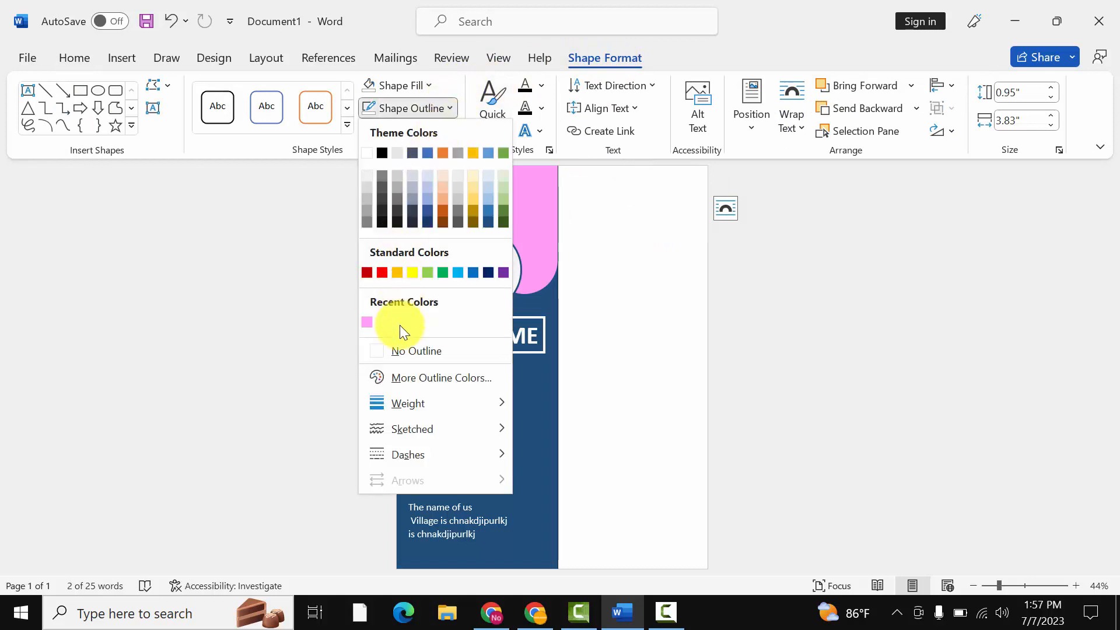
click(400, 351)
Try a dark blue fill on the duplicated YOUR NAME box and set it back to no fill
click(414, 87)
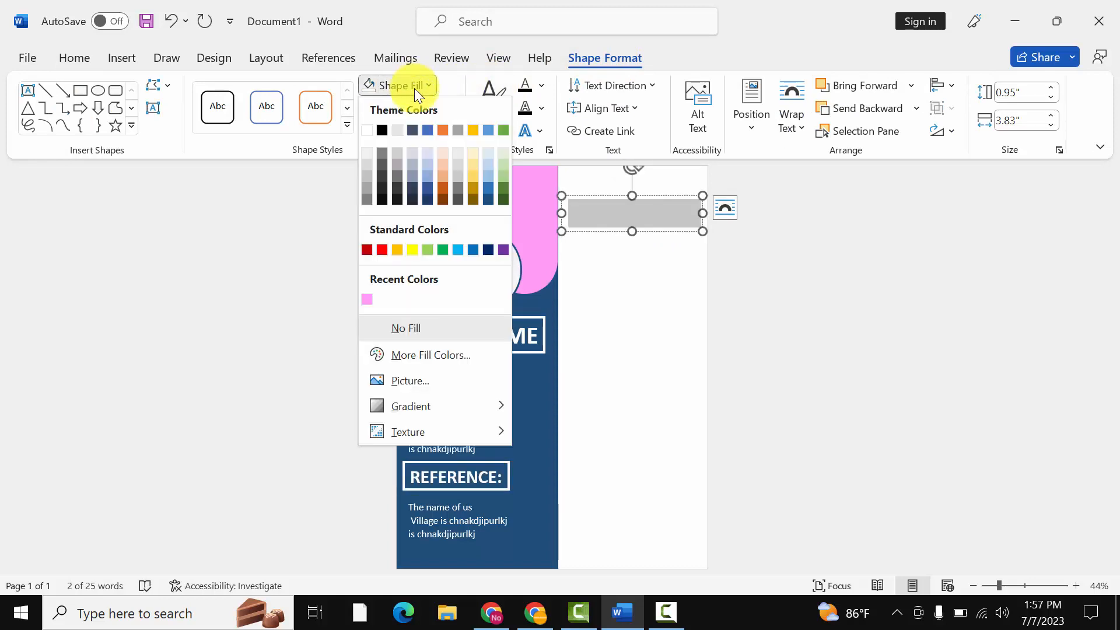
click(491, 199)
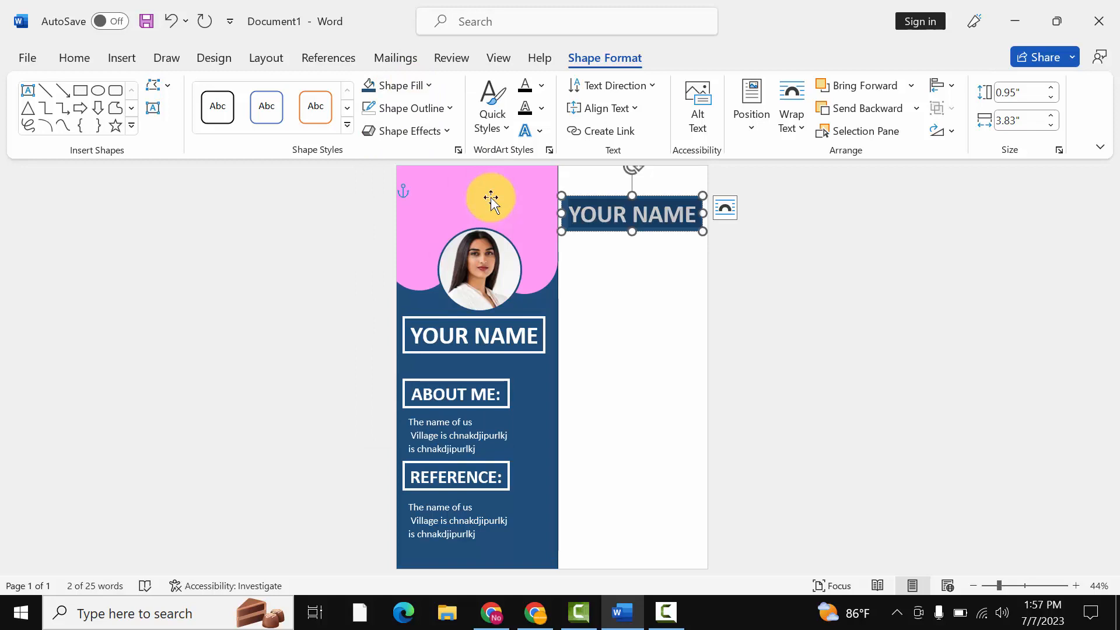
click(418, 86)
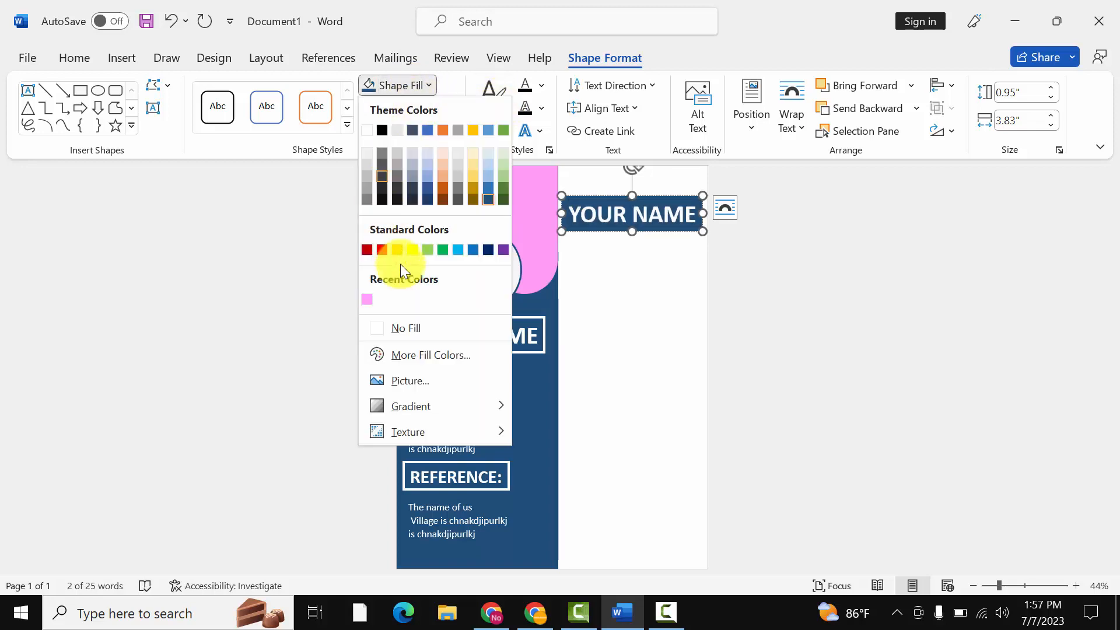
click(407, 327)
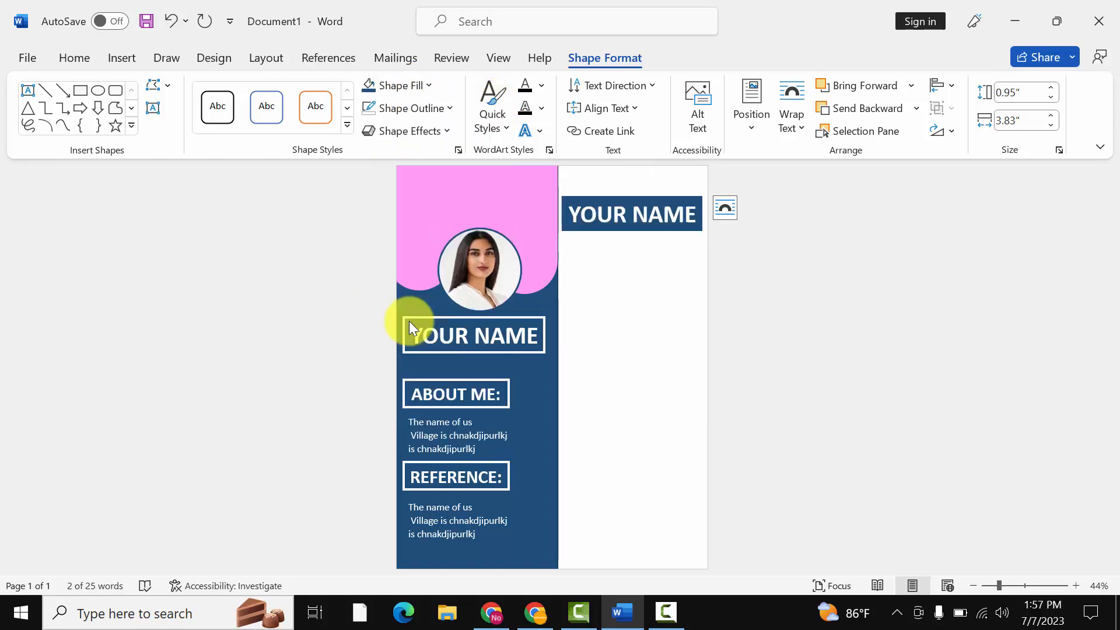
Change the font color of the duplicated YOUR NAME text to the dark blue of the column
click(81, 60)
click(341, 121)
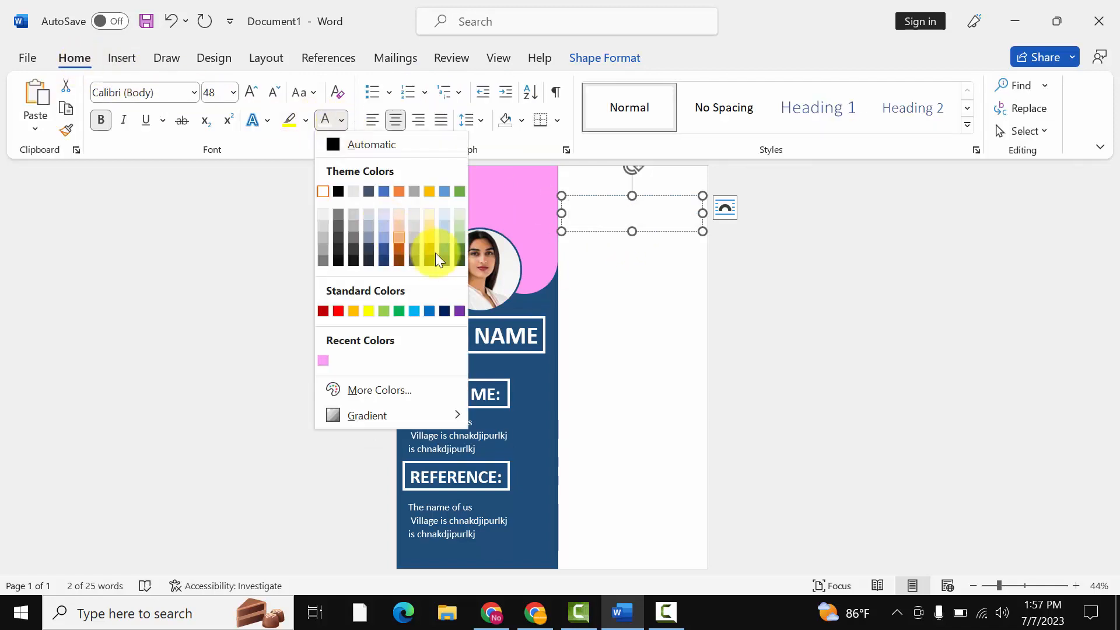
click(446, 261)
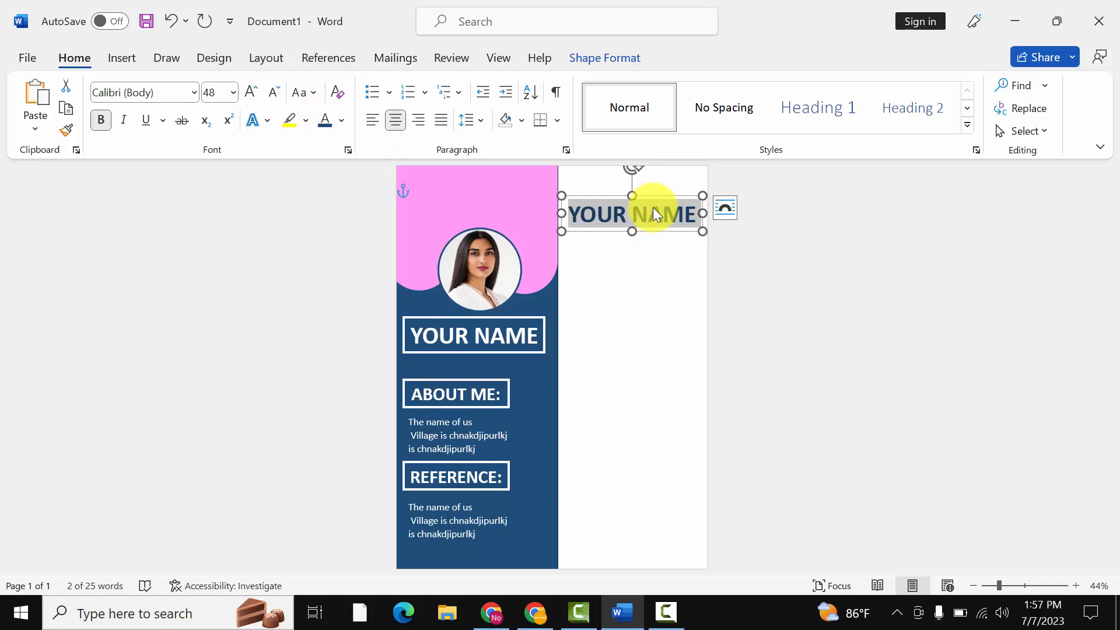
Replace the text in the duplicated box with "Head OF" and extend the box downward to fit more lines
text(h)
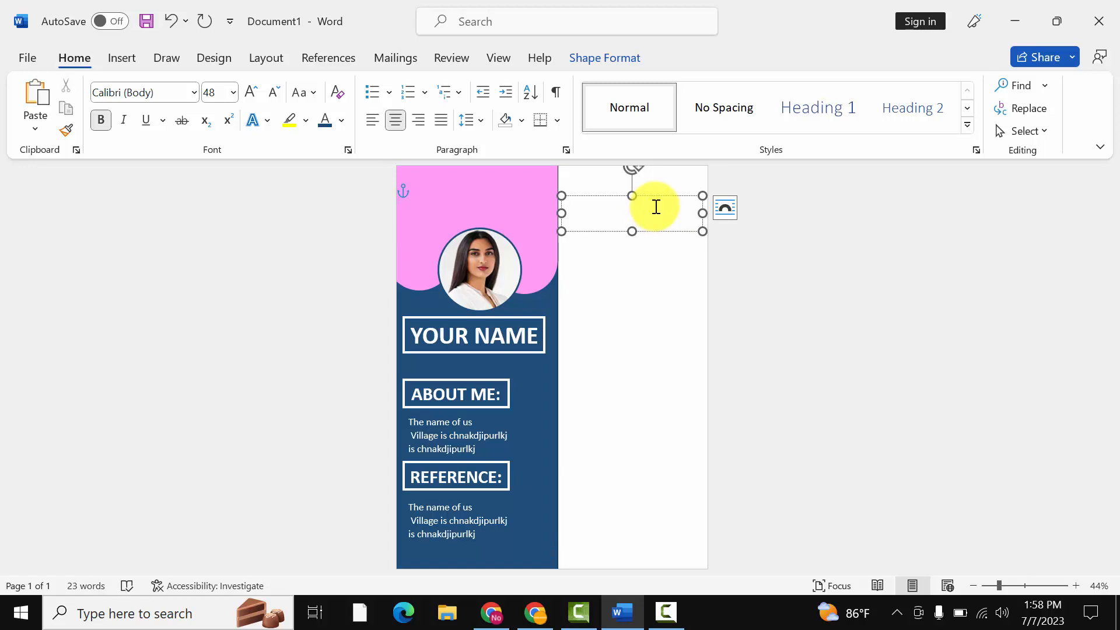
text(Head of)
key(BackSpace)
key(BackSpace)
text(OF)
drag(632, 230, 634, 307)
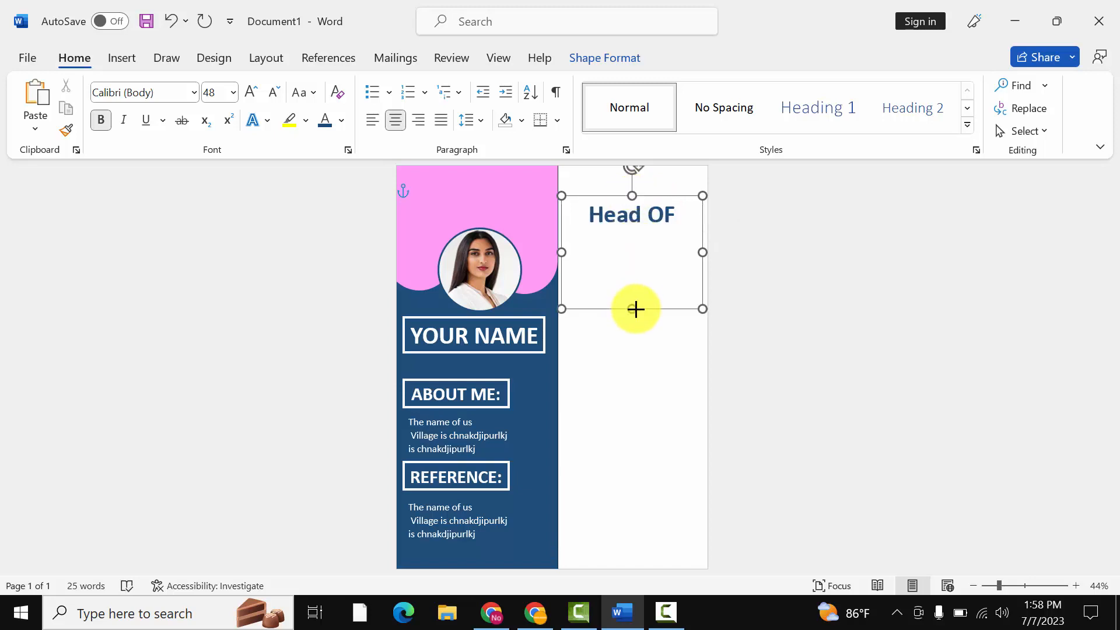
Add the text "Digital Marketer" on a new line below "Head OF" in the same text box
click(651, 255)
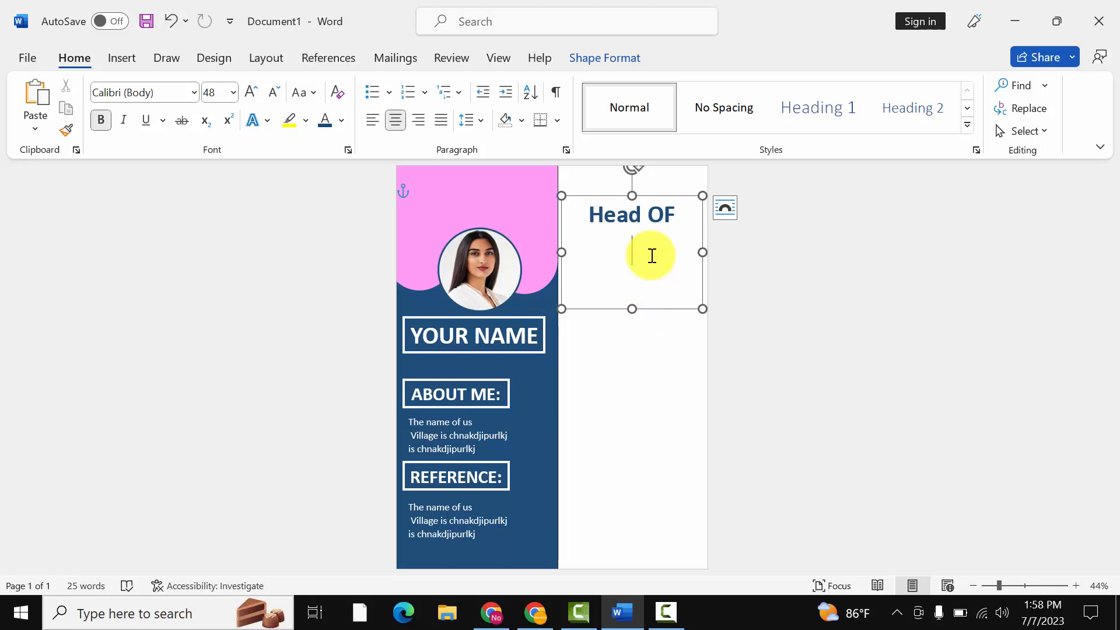
text(Digital )
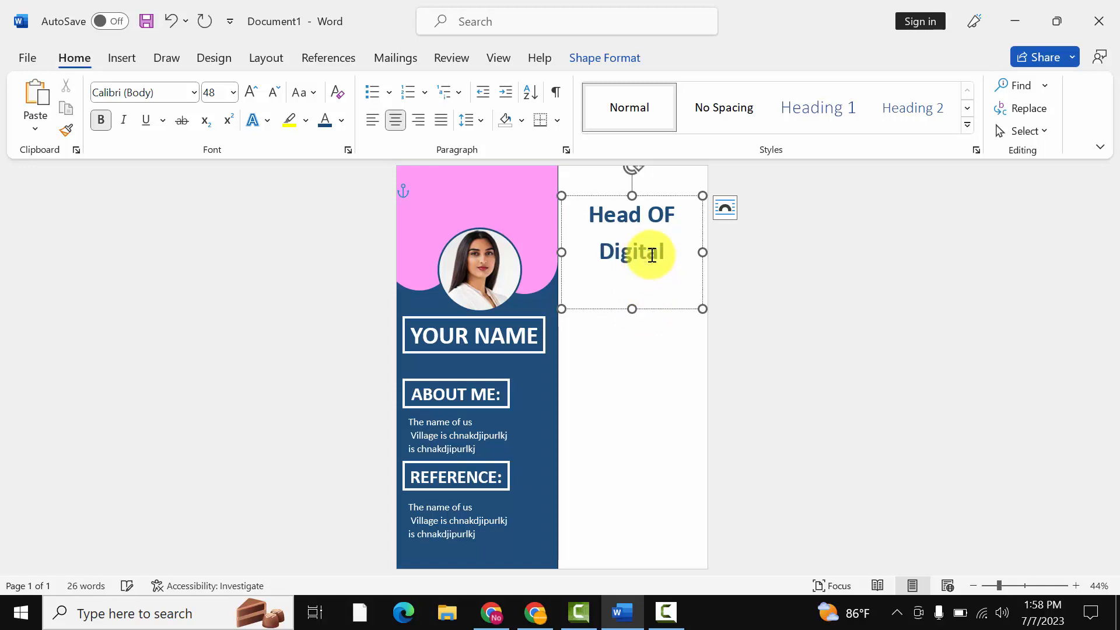
text(Marketo)
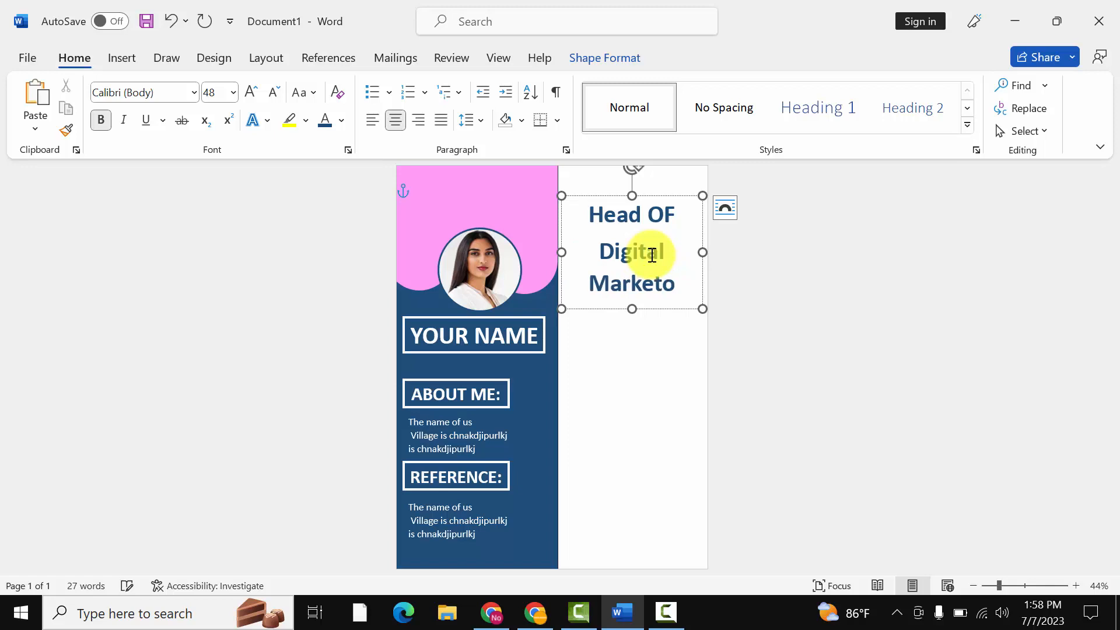
key(BackSpace)
text(er)
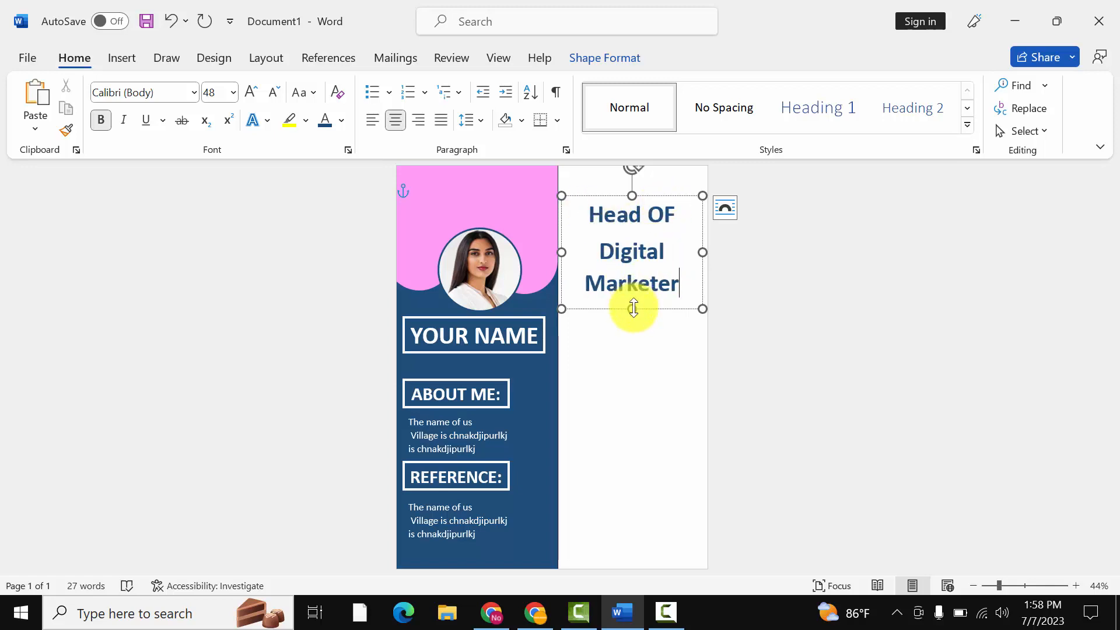
drag(632, 305, 630, 265)
click(630, 264)
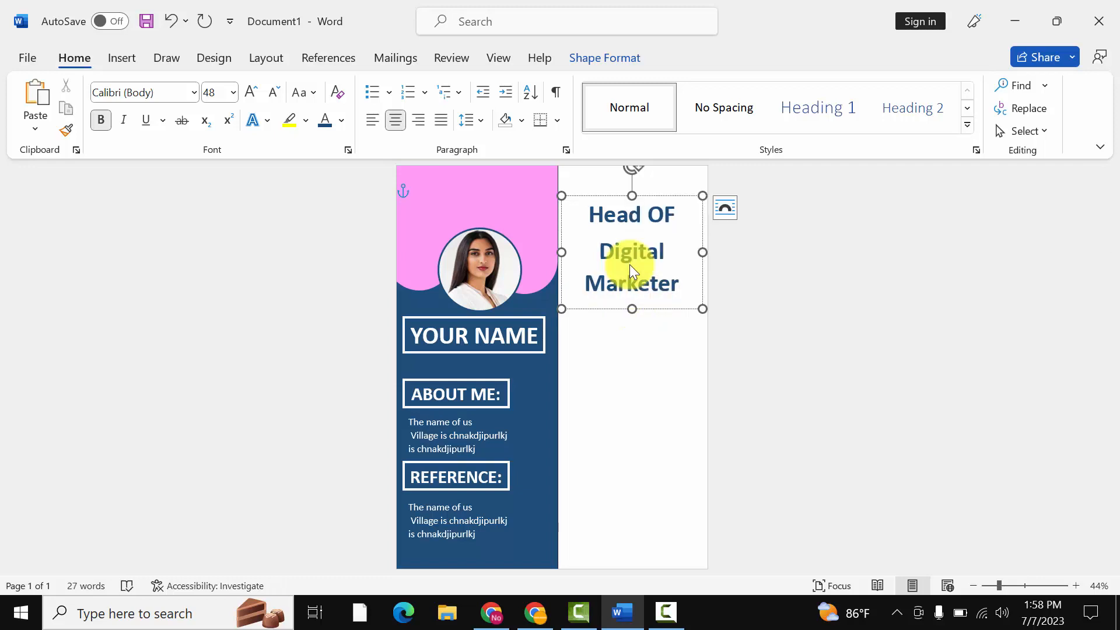
key(ctrl)
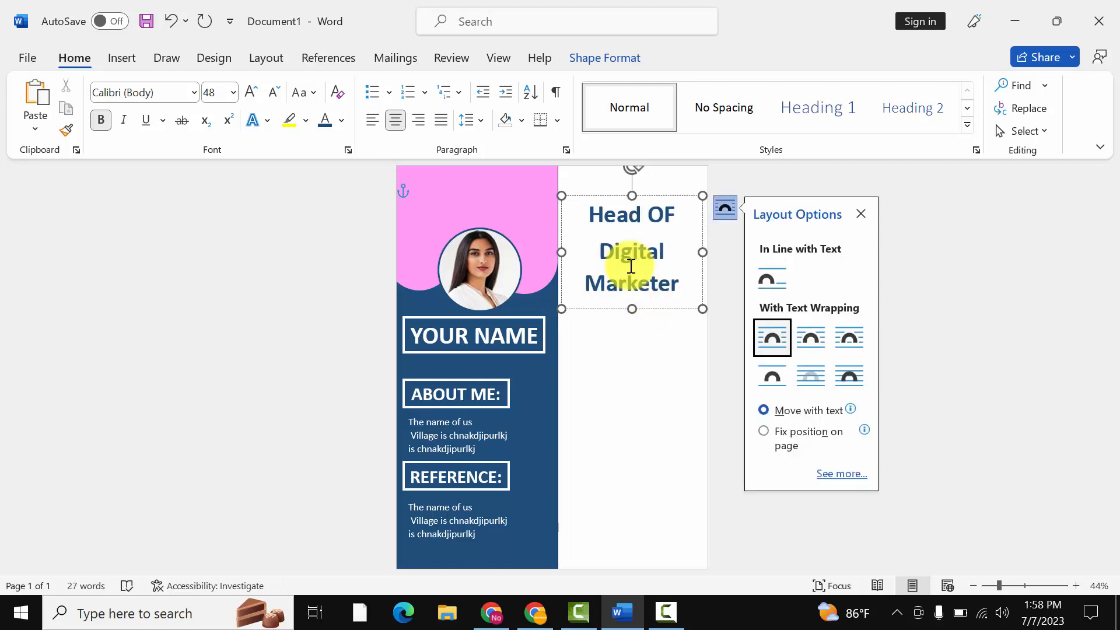
Reduce the centered "Head OF Digital Marketer" text to 36 pt and shorten its text box to fit the two lines
key(ctrl+a)
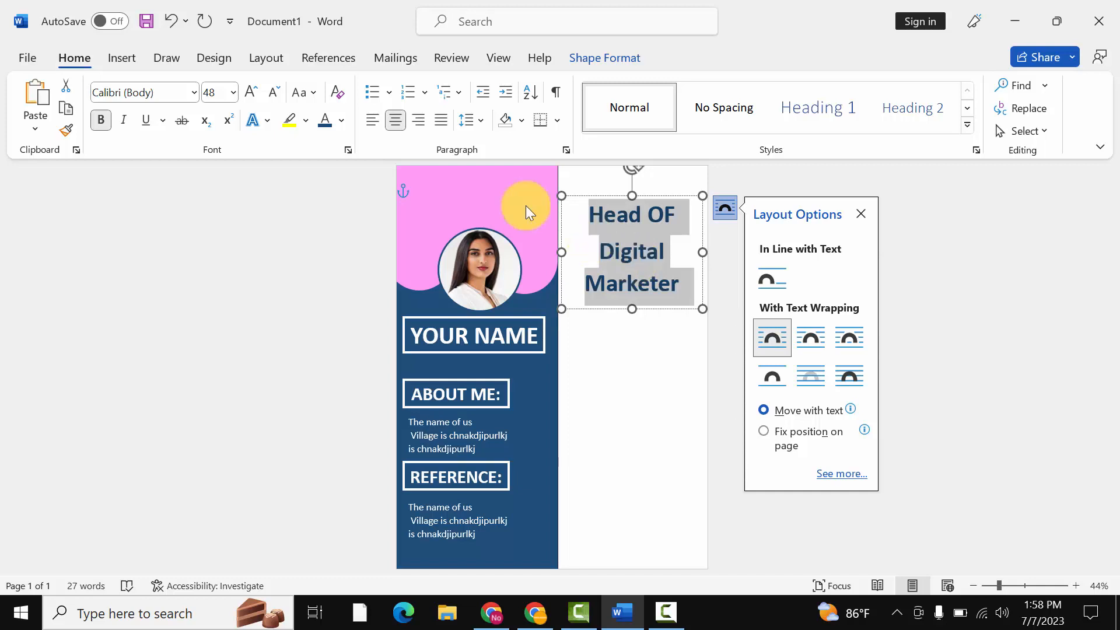
click(370, 124)
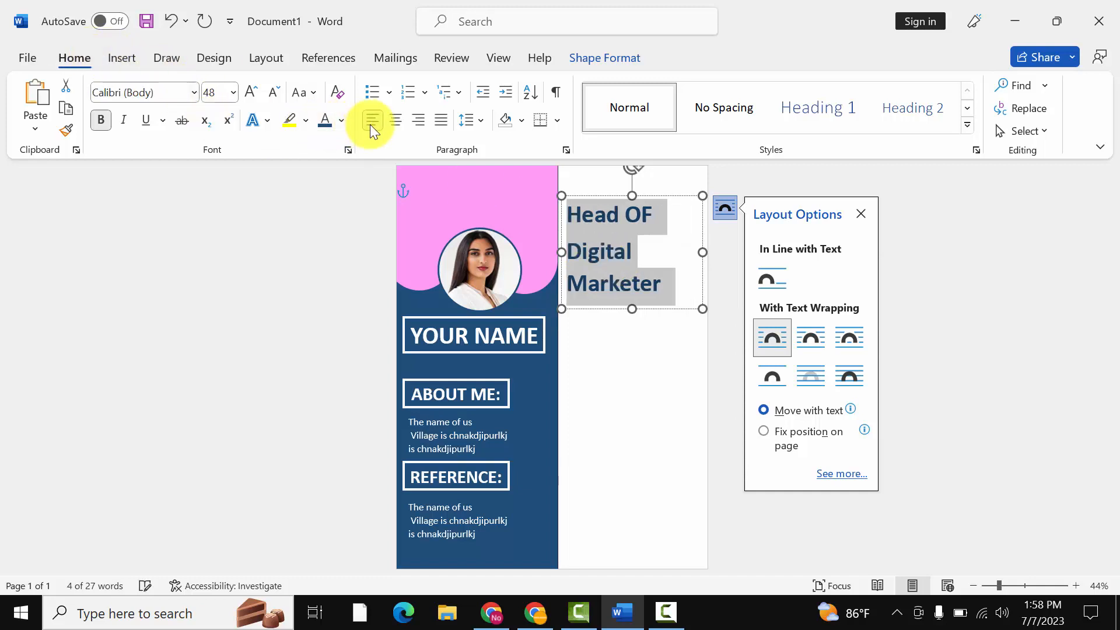
click(272, 93)
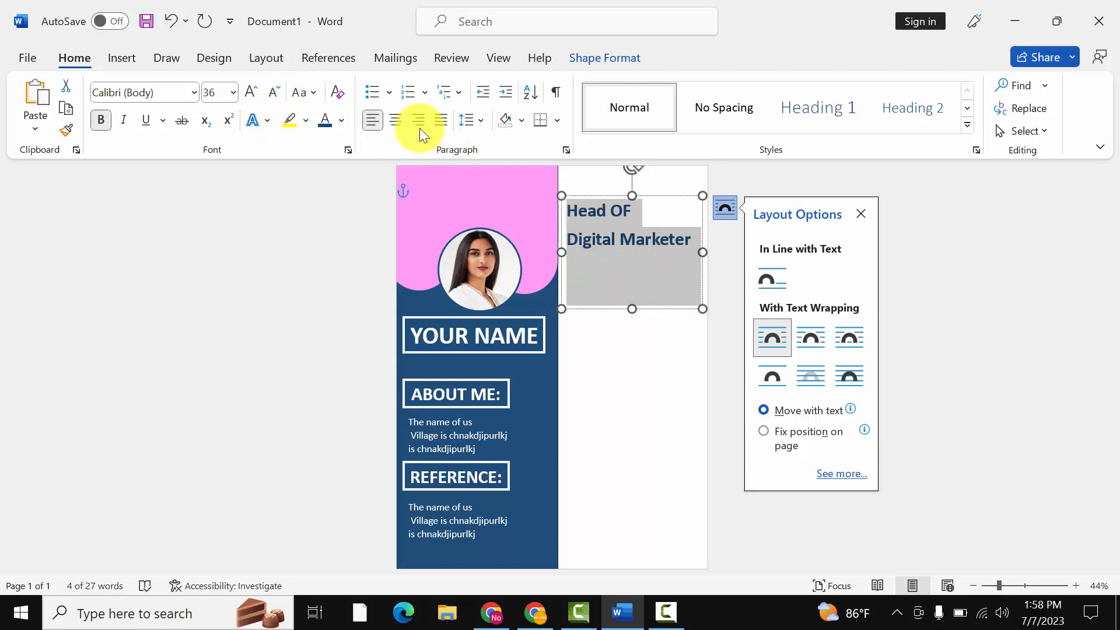
click(394, 122)
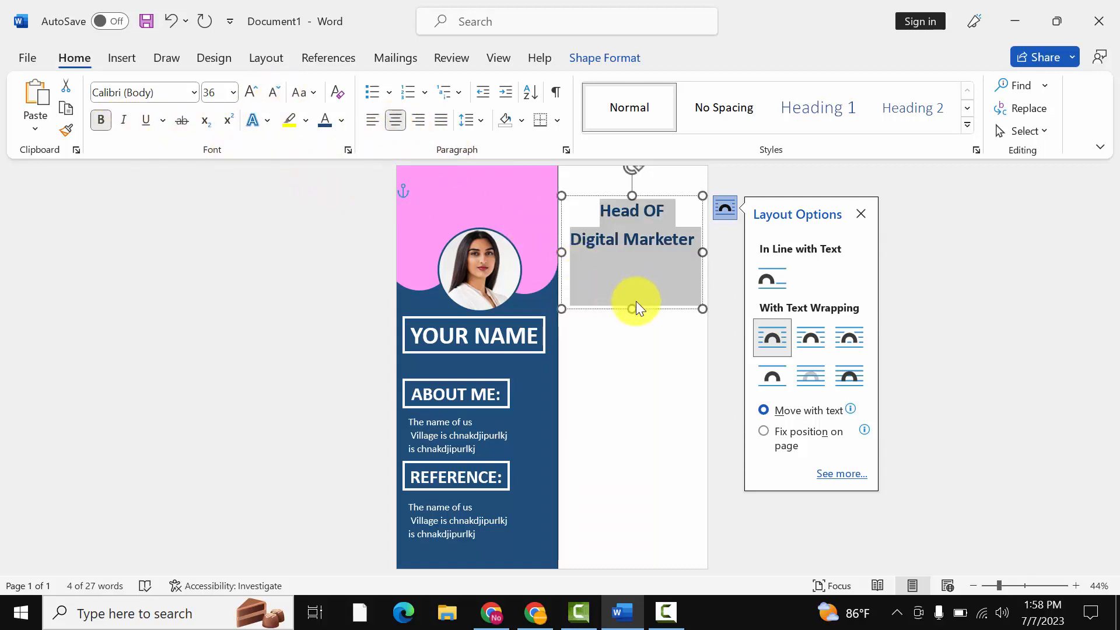
drag(637, 302, 630, 258)
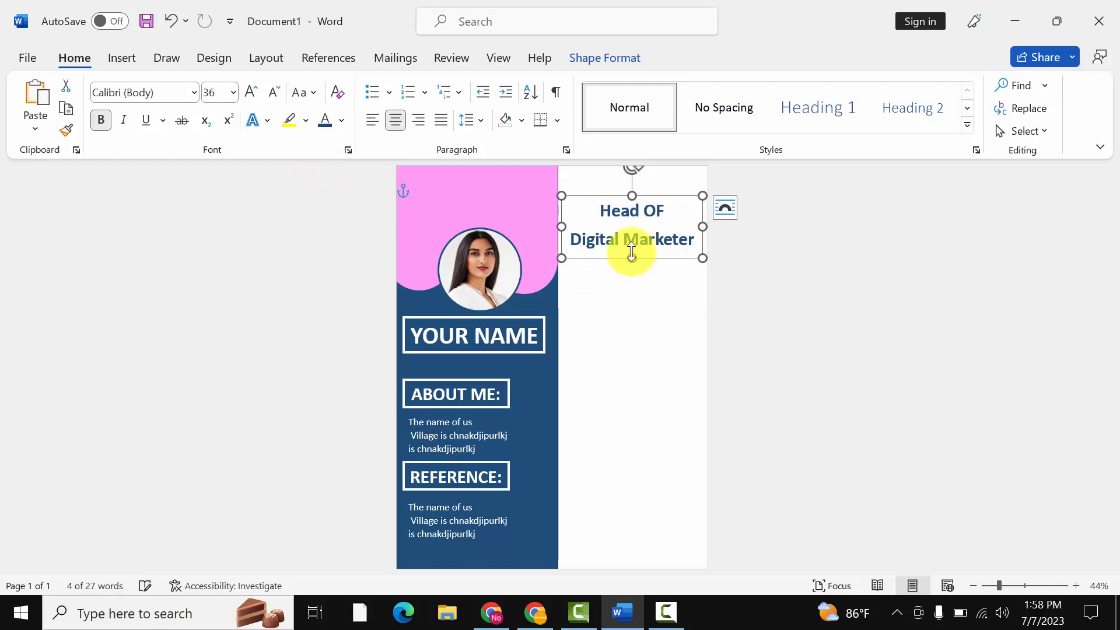
Remove the space after the paragraphs in the job title box and move the box slightly lower on the page
double_click(651, 230)
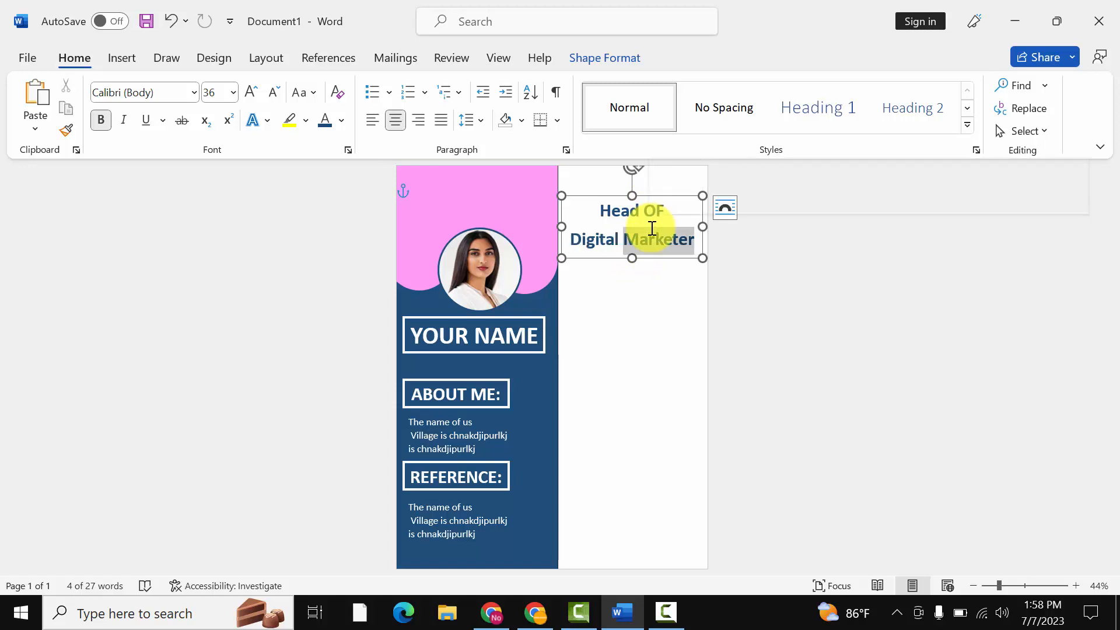
triple_click(651, 228)
key(ctrl+a)
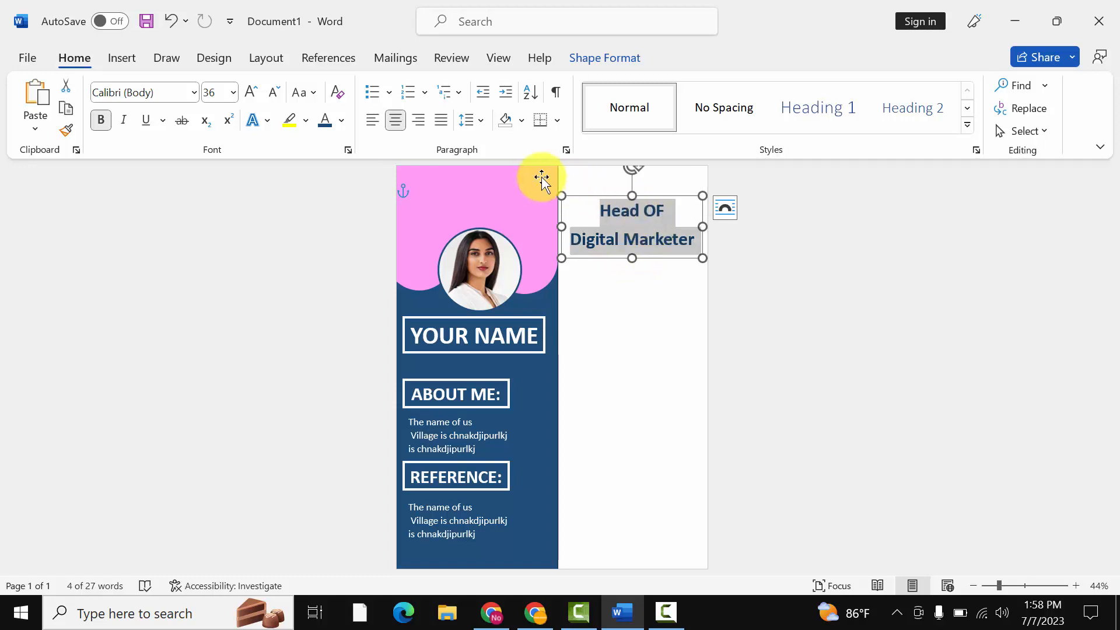
click(472, 120)
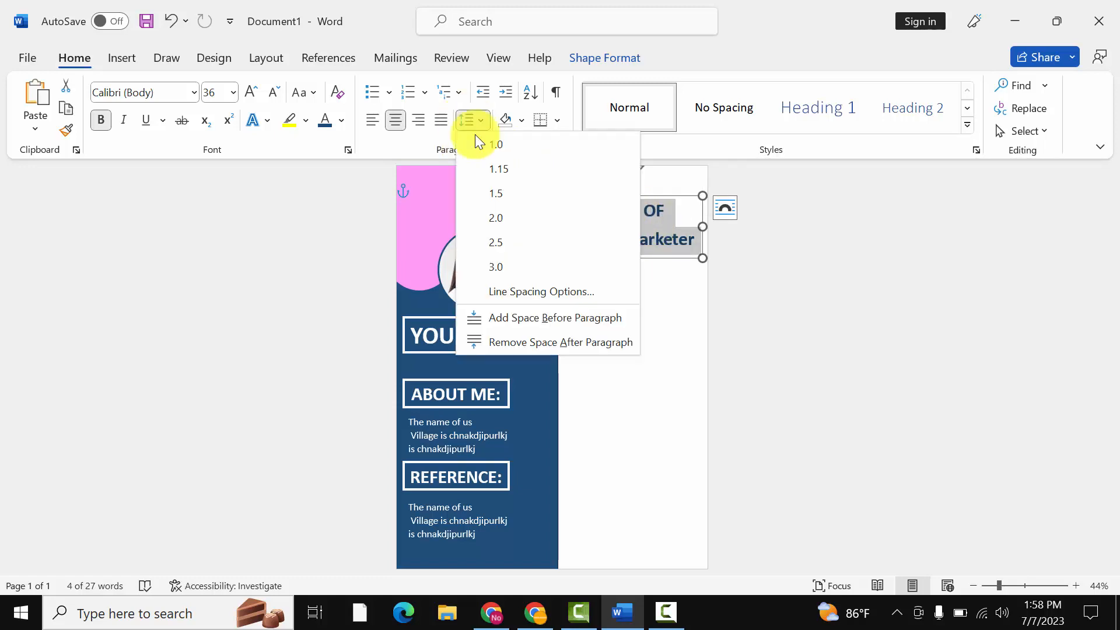
click(530, 337)
drag(622, 258, 621, 274)
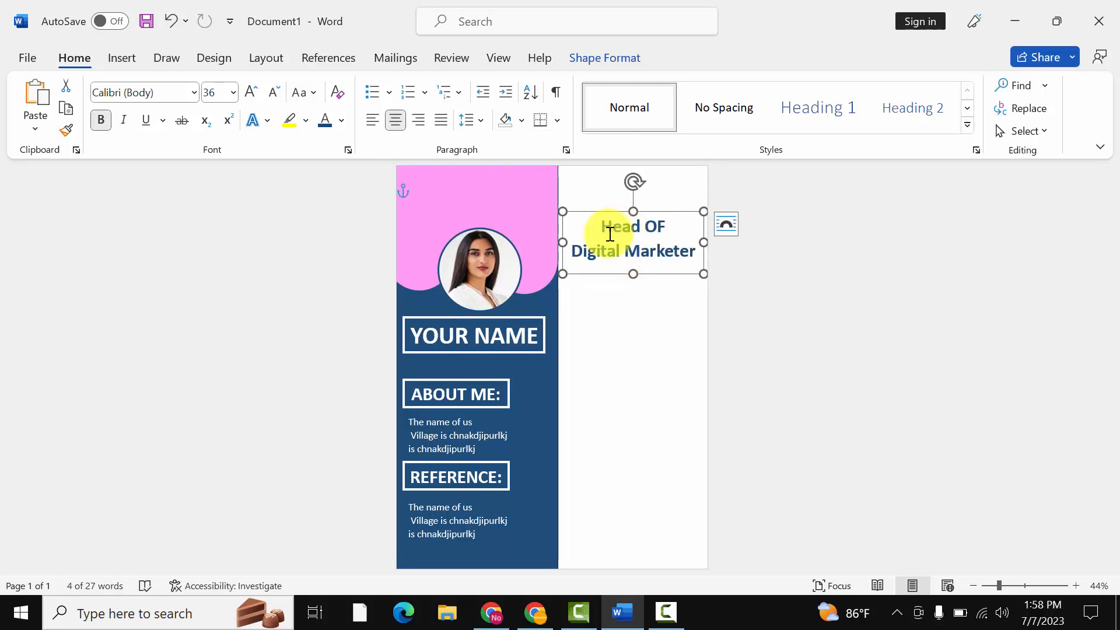
click(607, 284)
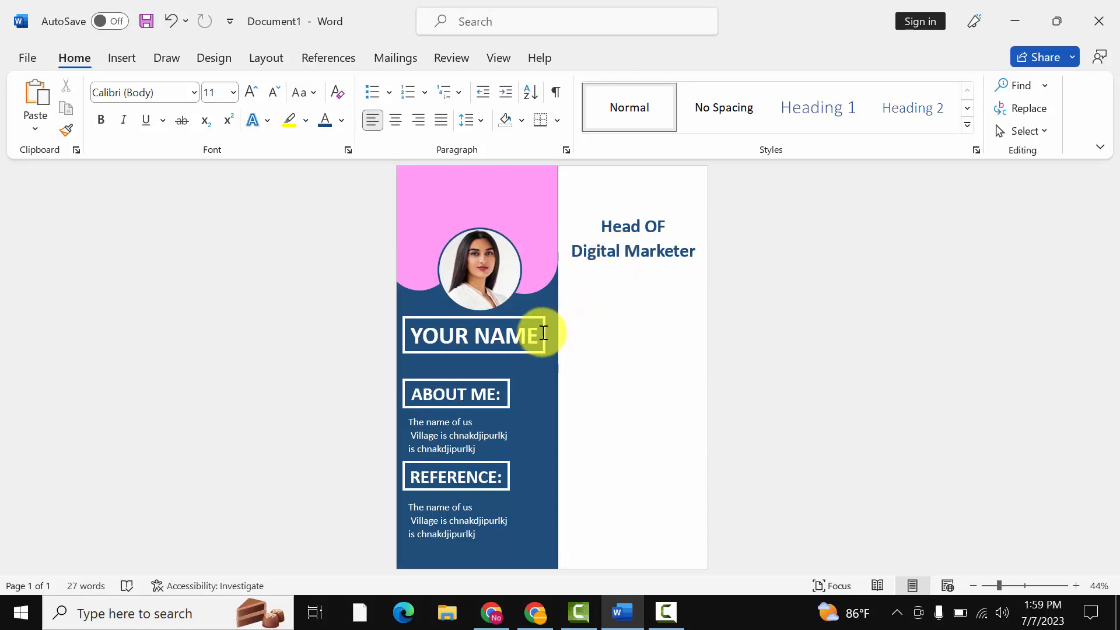
Duplicate the "Head OF Digital Marketer" text box and place the copy directly below the original in the white column
click(603, 246)
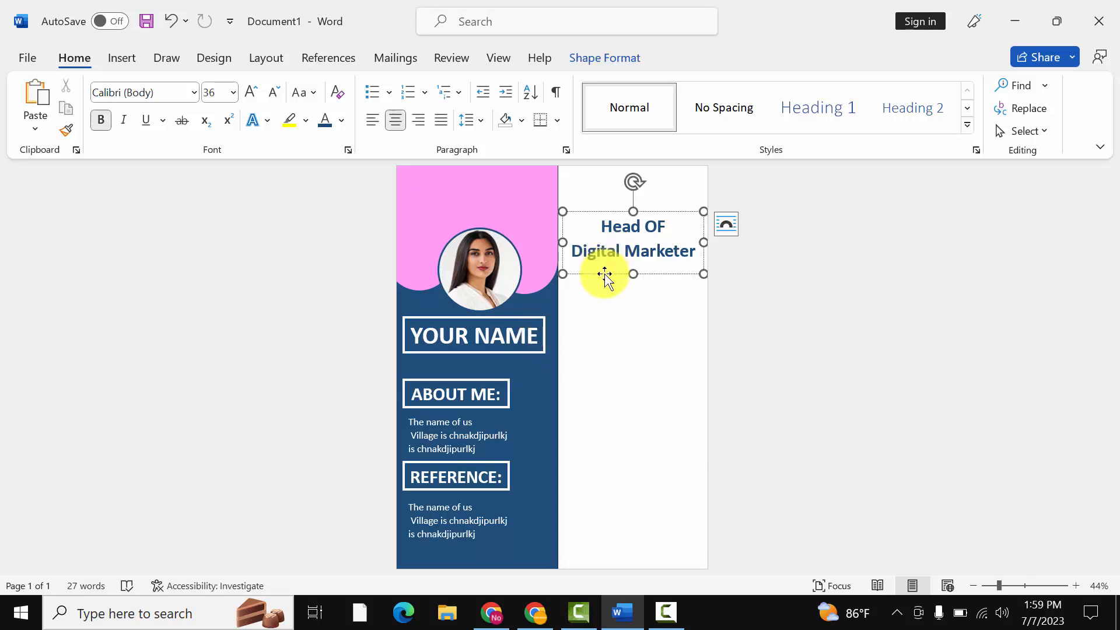
right_click(605, 275)
click(646, 180)
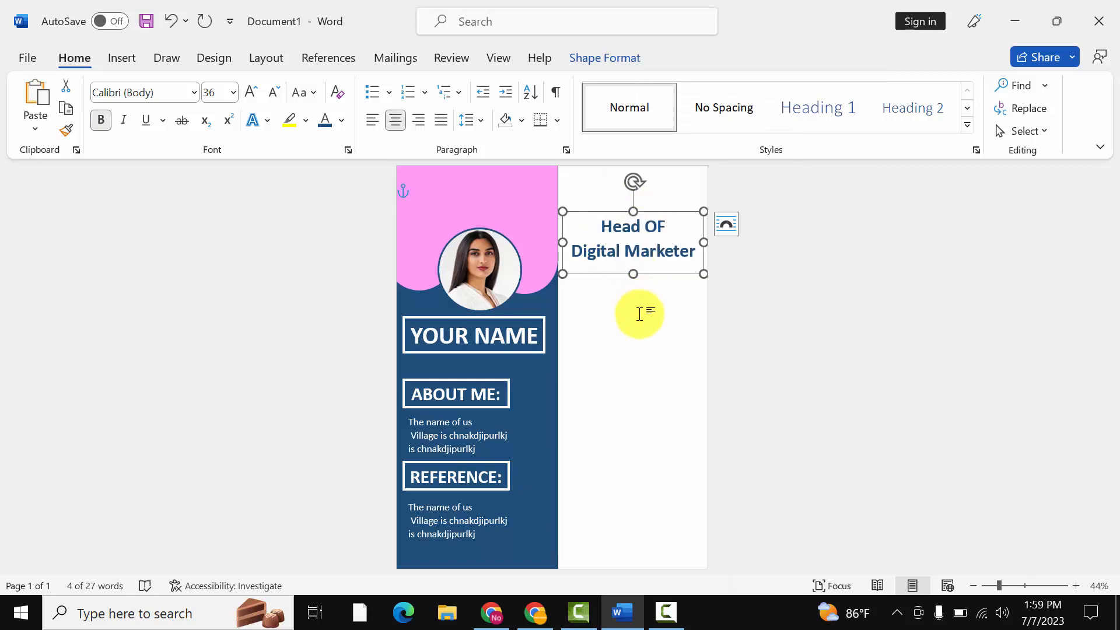
right_click(640, 313)
click(679, 362)
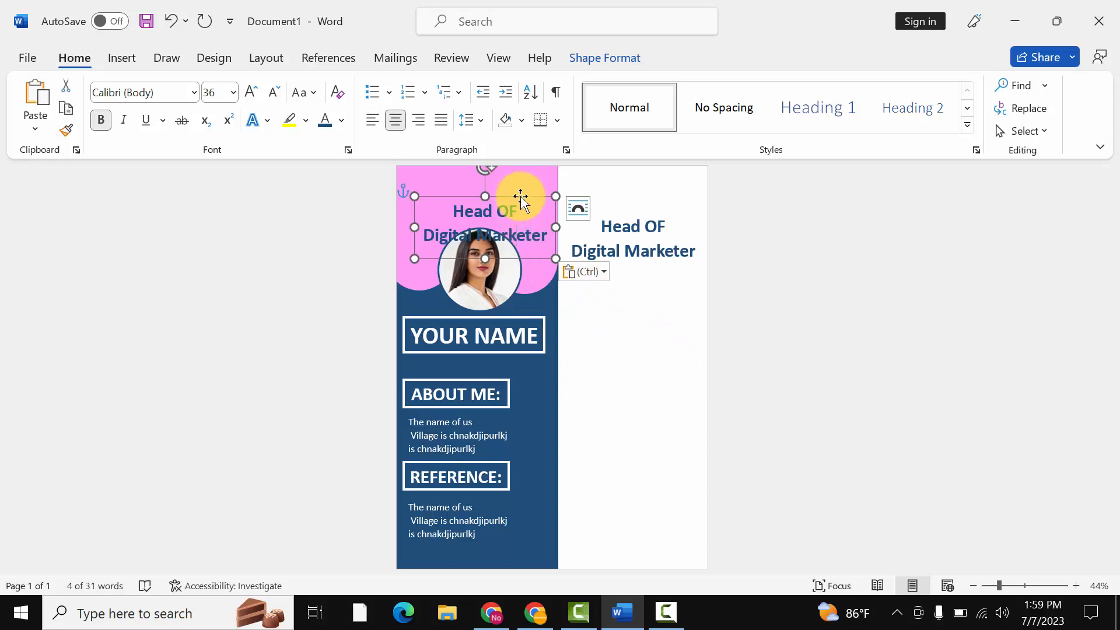
drag(521, 196, 652, 269)
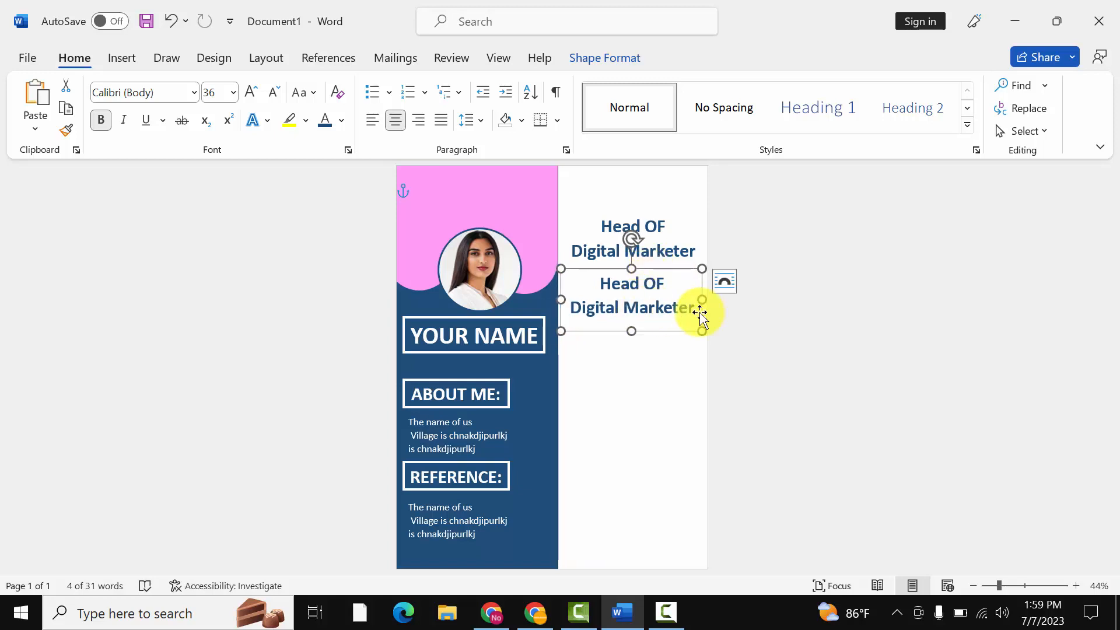
Replace the text in the duplicated job title box with "EDUCATION:", then shrink the box around it and position it as a left-hand heading
drag(696, 310, 570, 275)
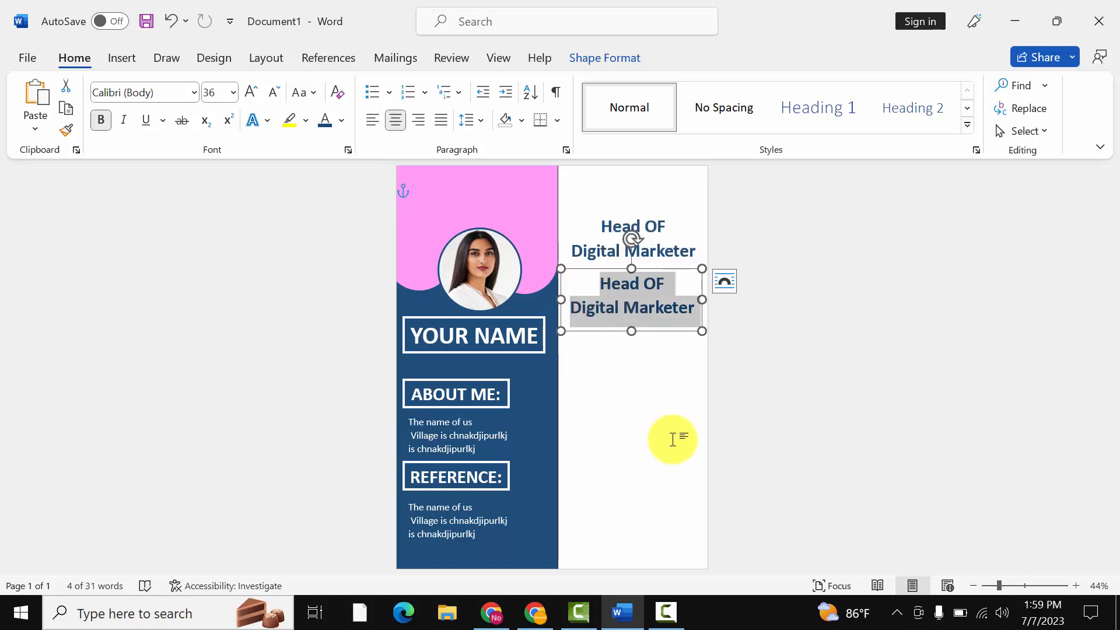
text(DE)
key(BackSpace)
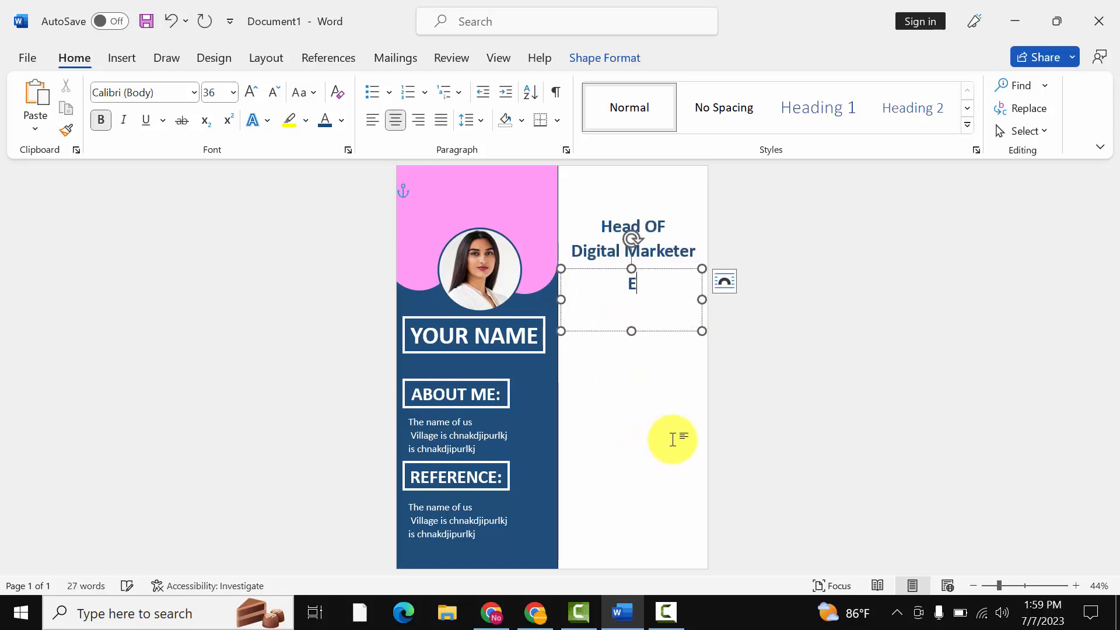
text(UCATION)
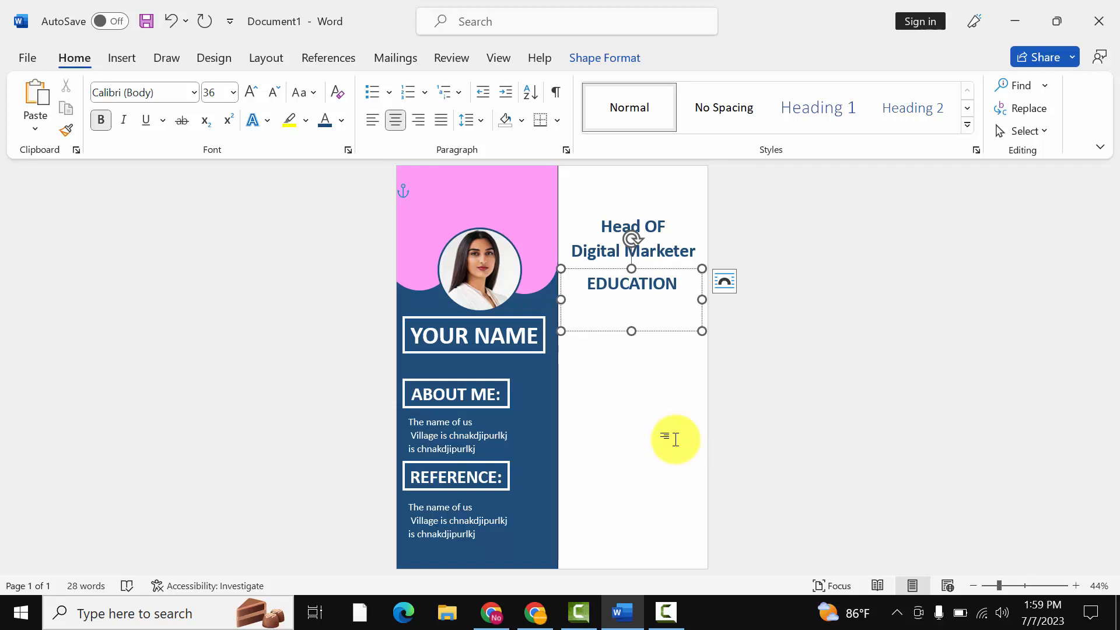
key(BackSpace)
text(N:)
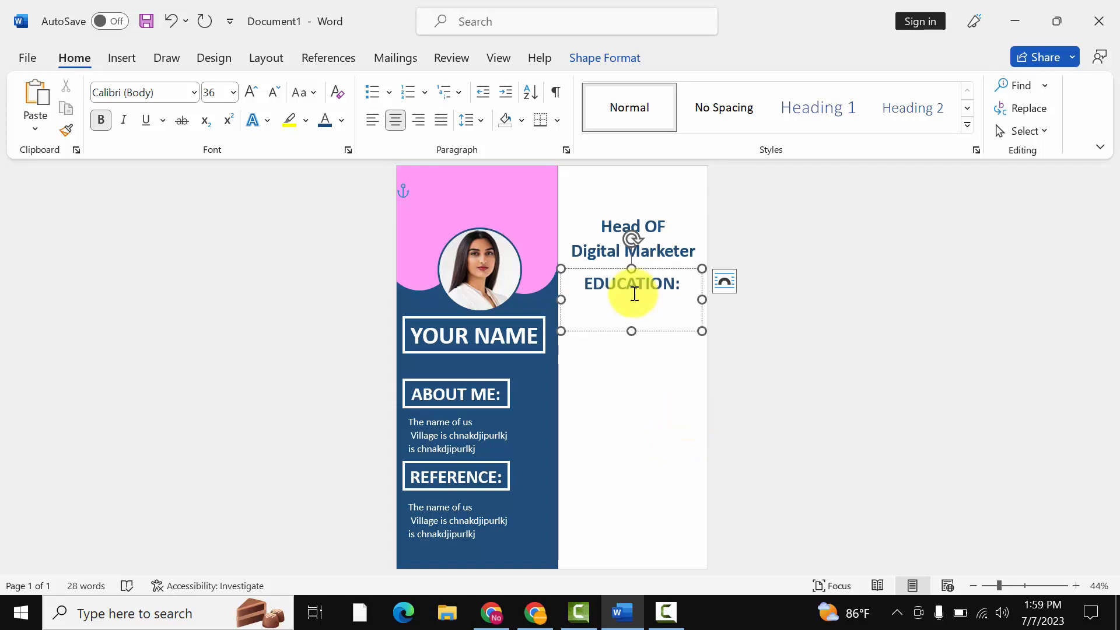
drag(634, 325, 634, 298)
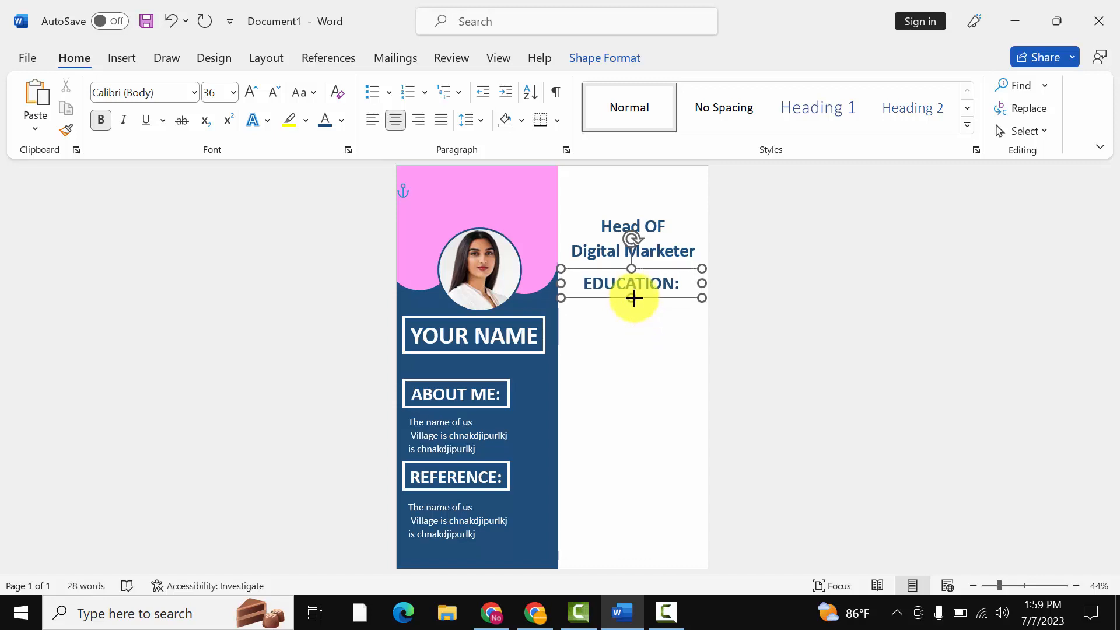
drag(562, 283, 585, 317)
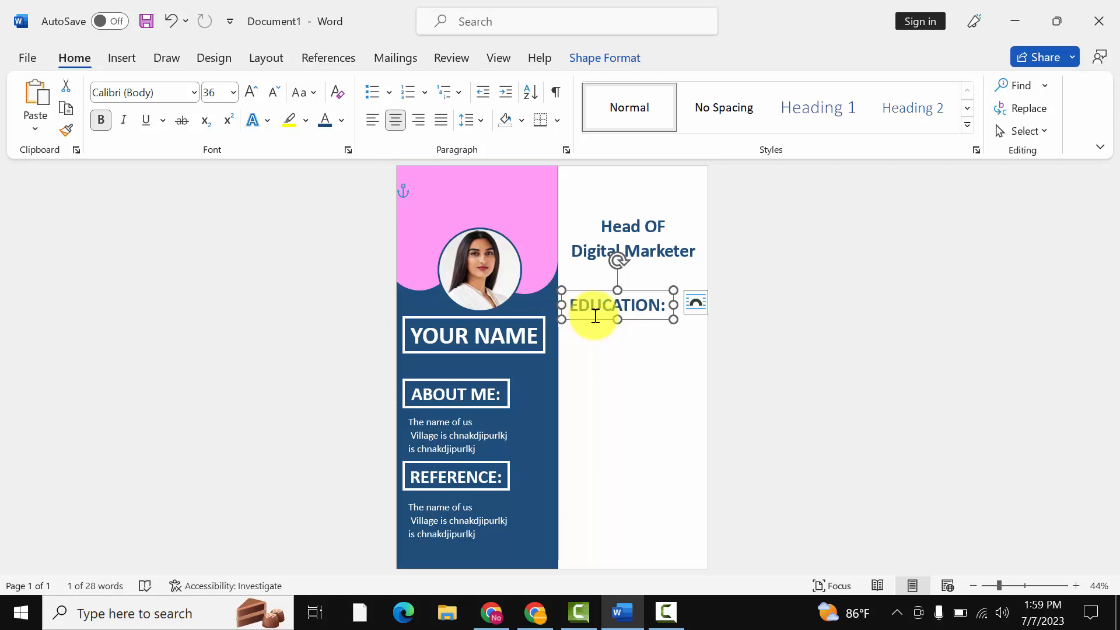
Duplicate the "EDUCATION:" heading box and place the copy lower in the white column, leaving room for text between them
right_click(594, 316)
click(627, 186)
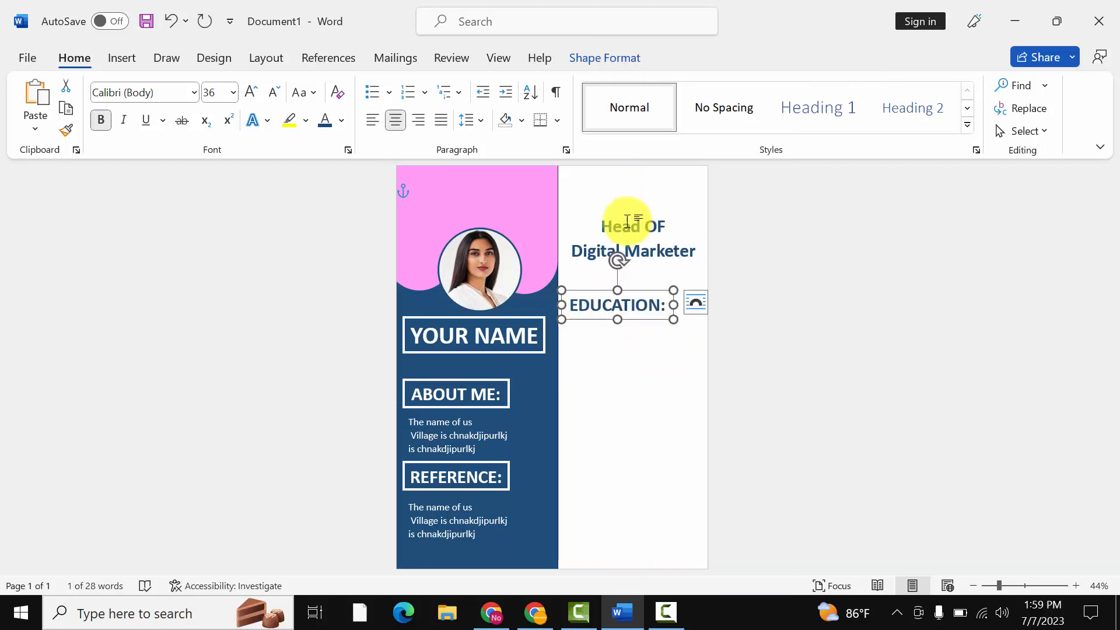
right_click(609, 369)
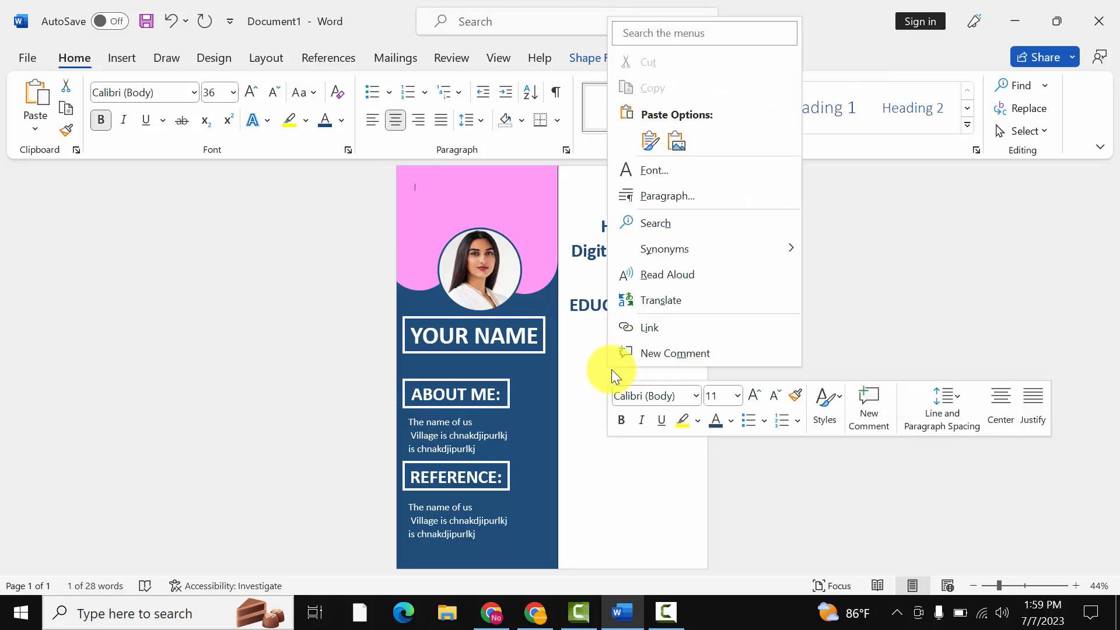
click(643, 145)
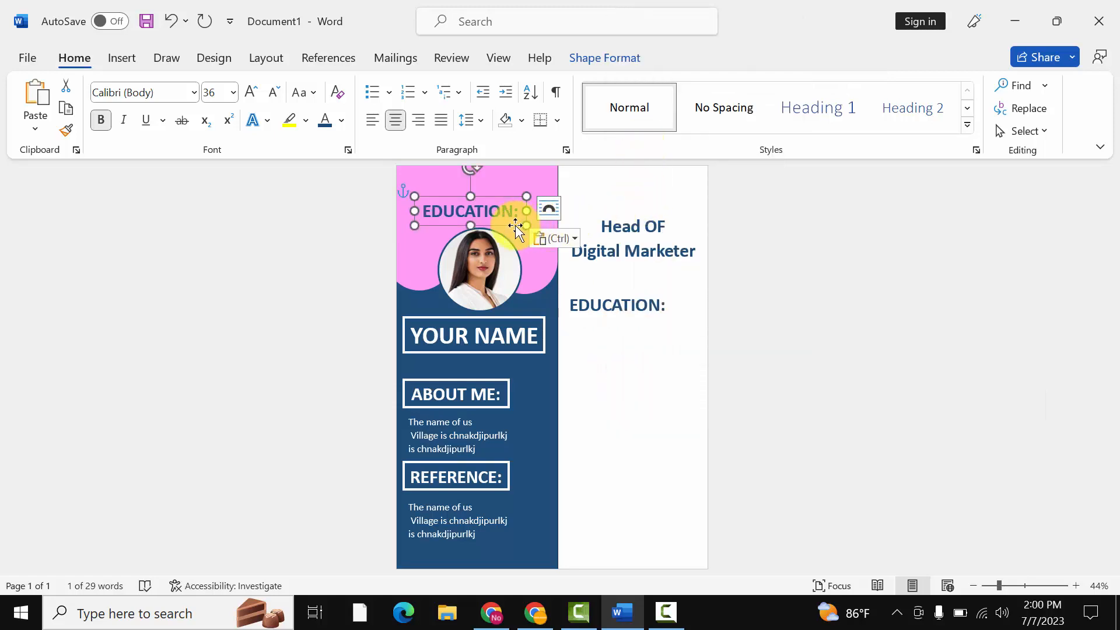
drag(523, 220, 665, 439)
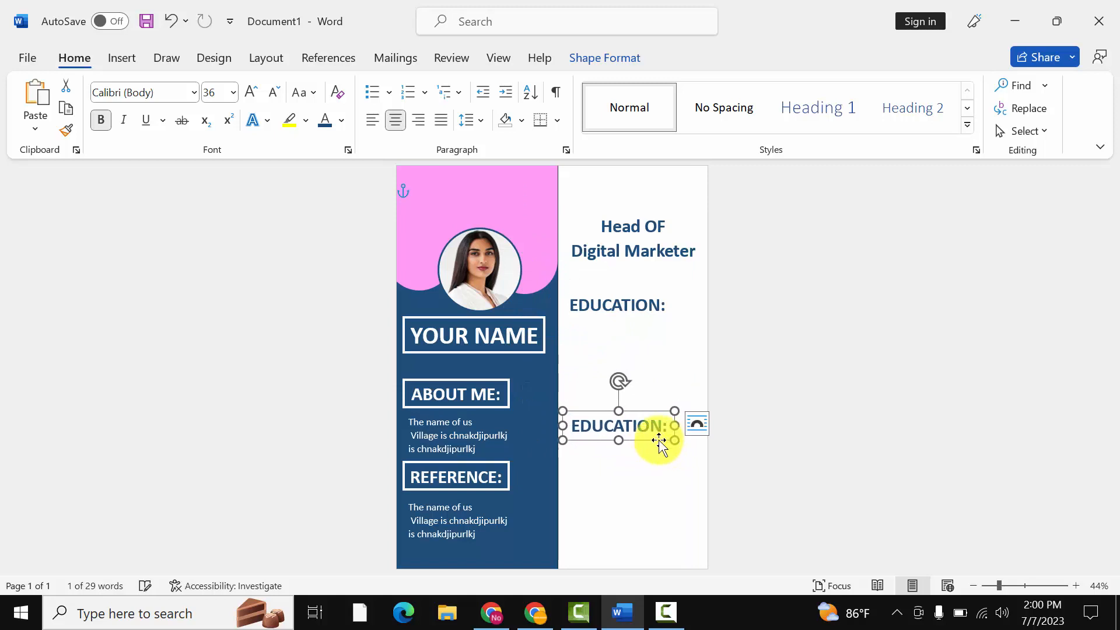
Replace the text in the duplicated heading box with "EXPERIENCE:"
triple_click(618, 425)
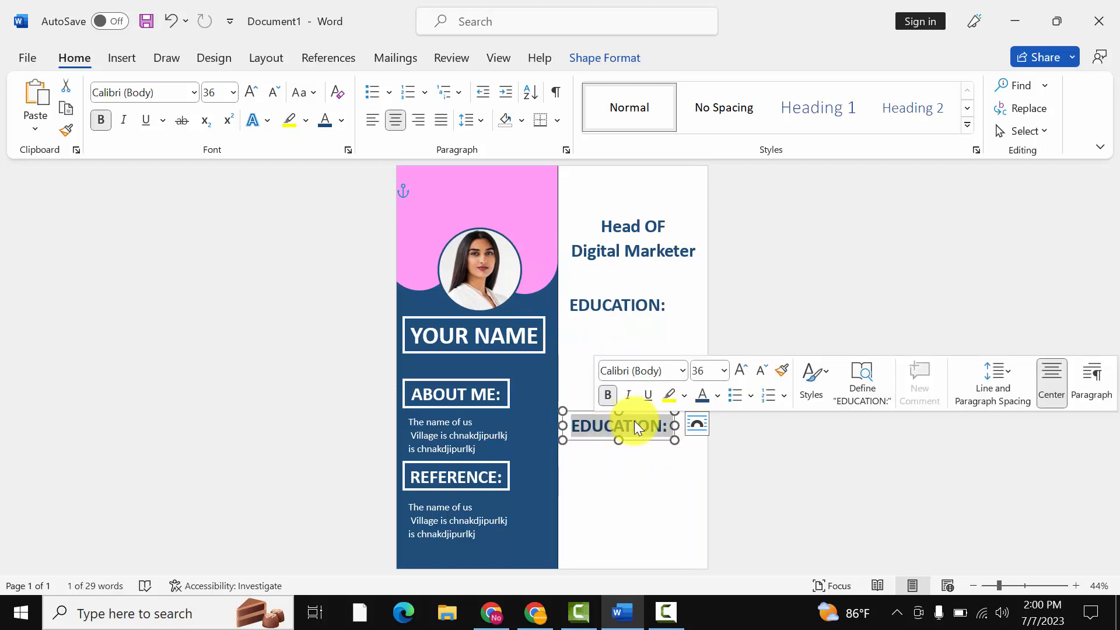
text(ES)
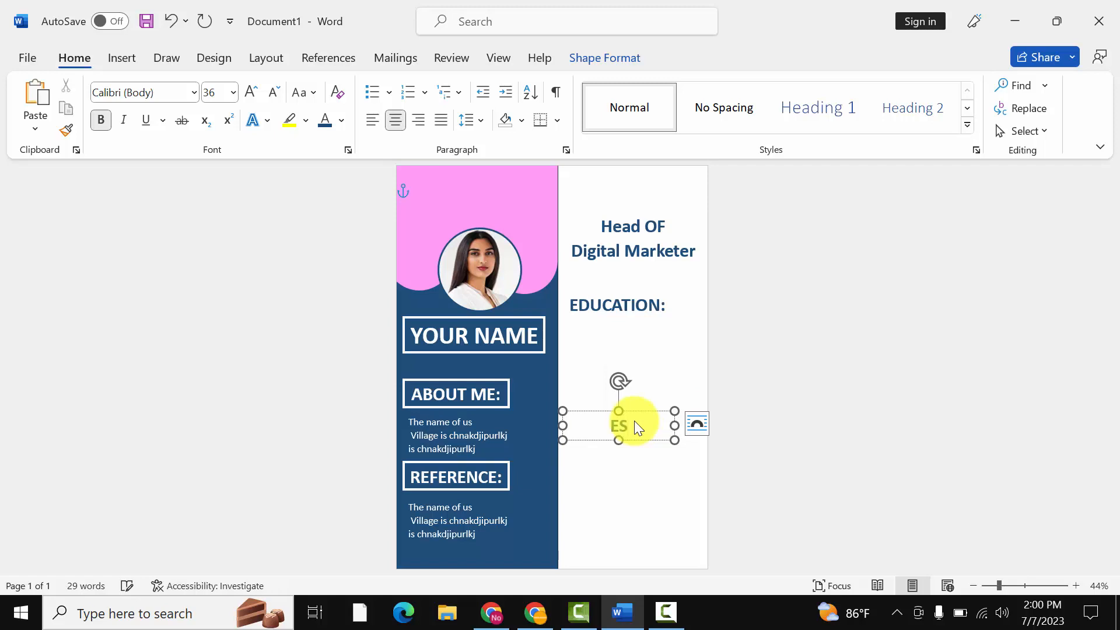
text(PEN)
key(BackSpace)
text(RIENCE:)
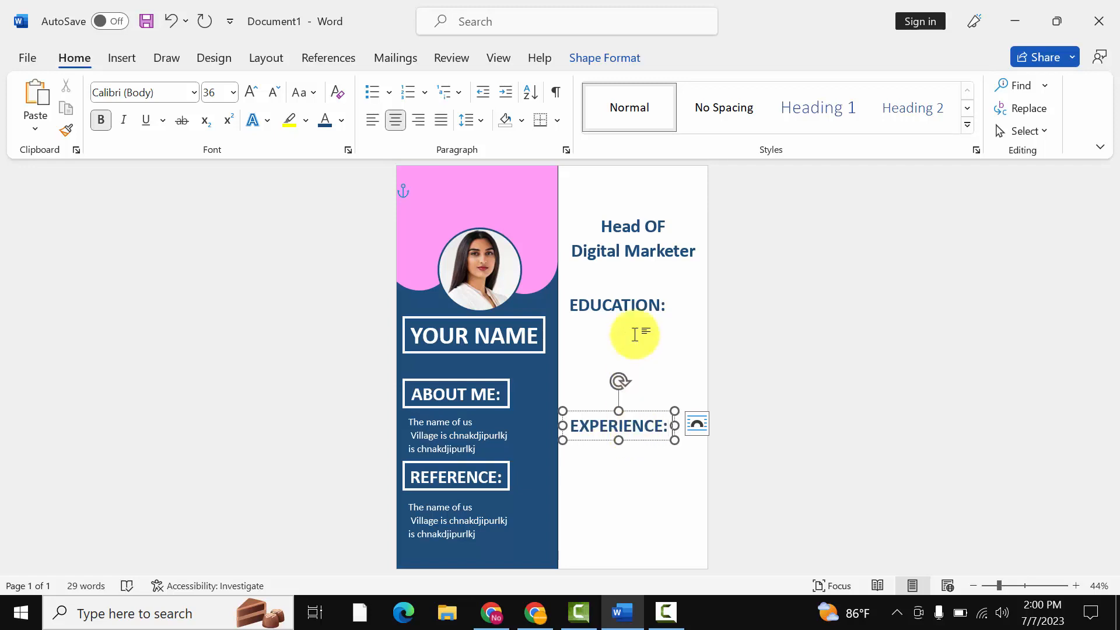
Align the "EDUCATION:" and "EXPERIENCE:" heading boxes along their left edges
shift+click(630, 303)
click(595, 58)
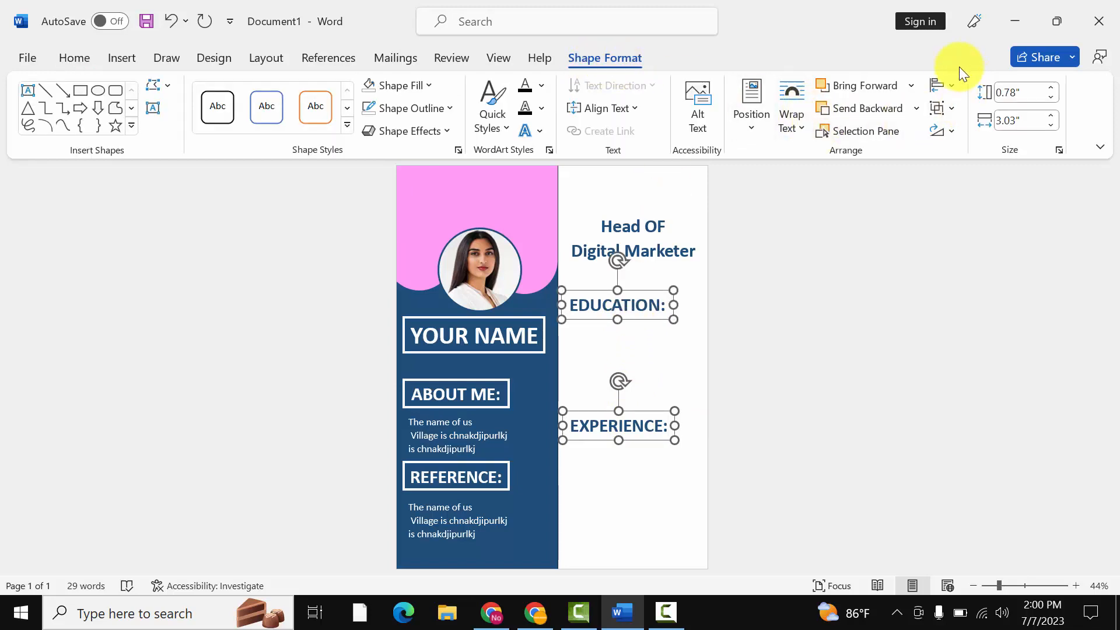
click(950, 86)
click(965, 108)
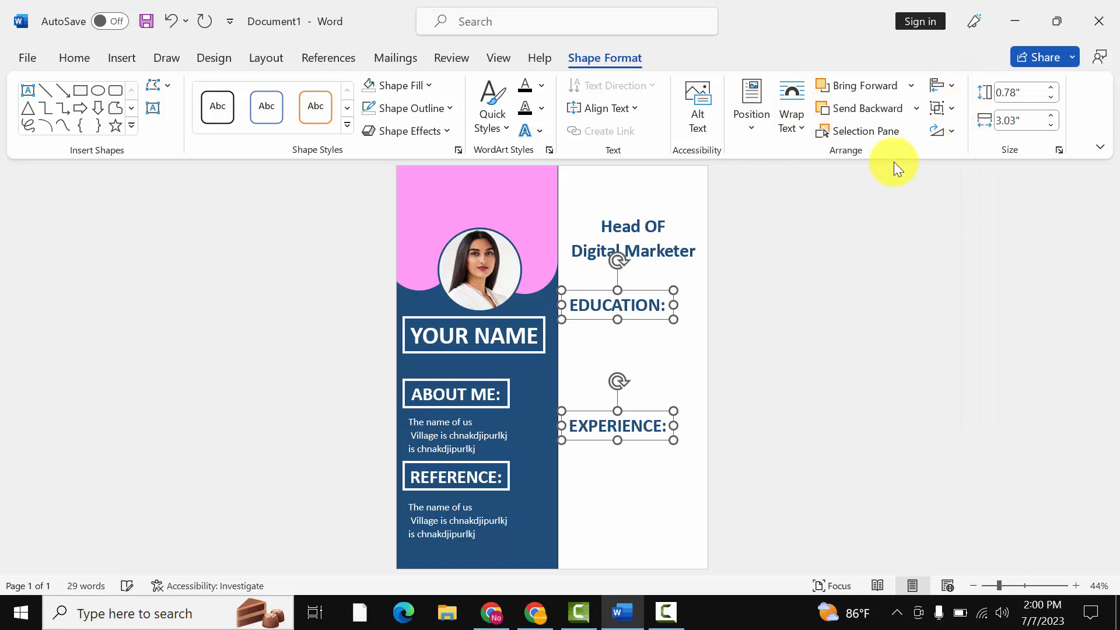
Duplicate the description text box under ABOUT ME and place the copy between the "EDUCATION:" and "EXPERIENCE:" headings
click(489, 437)
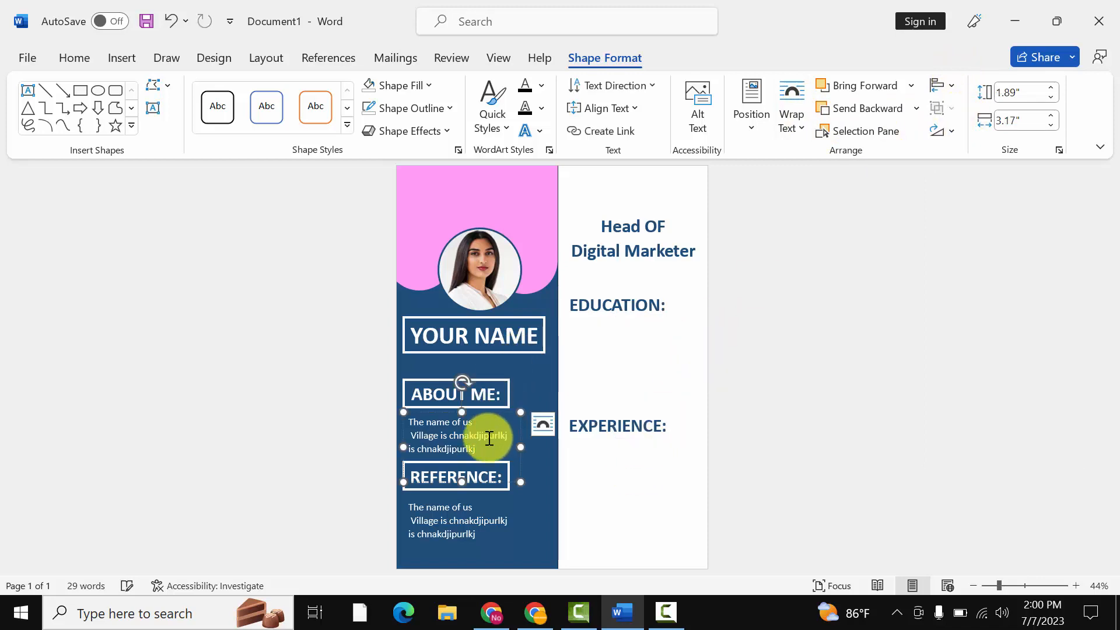
right_click(518, 430)
click(572, 194)
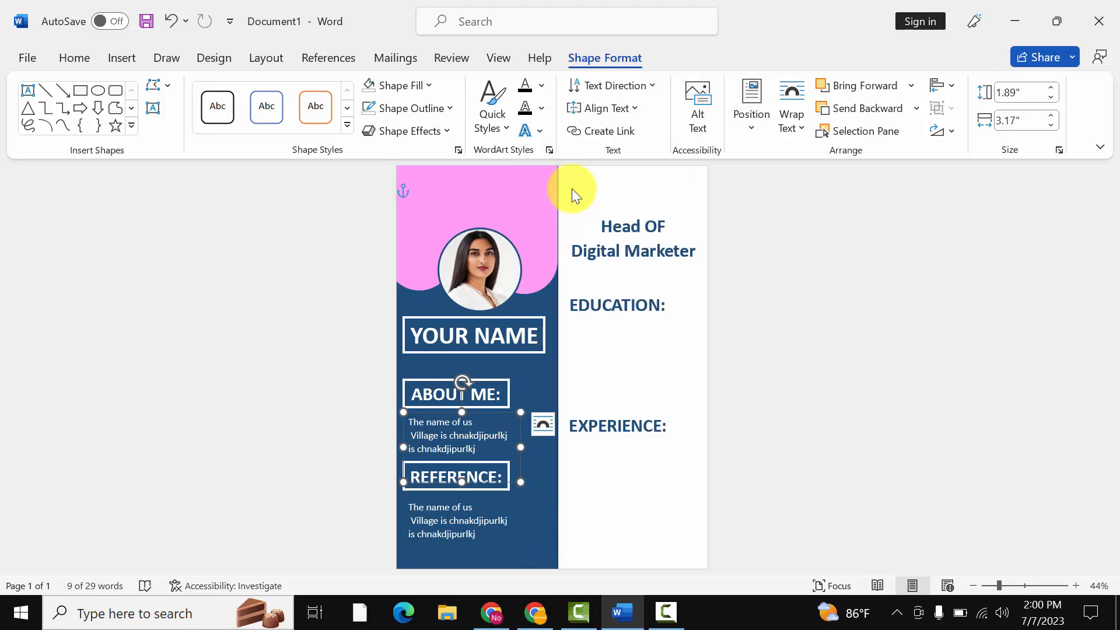
right_click(607, 341)
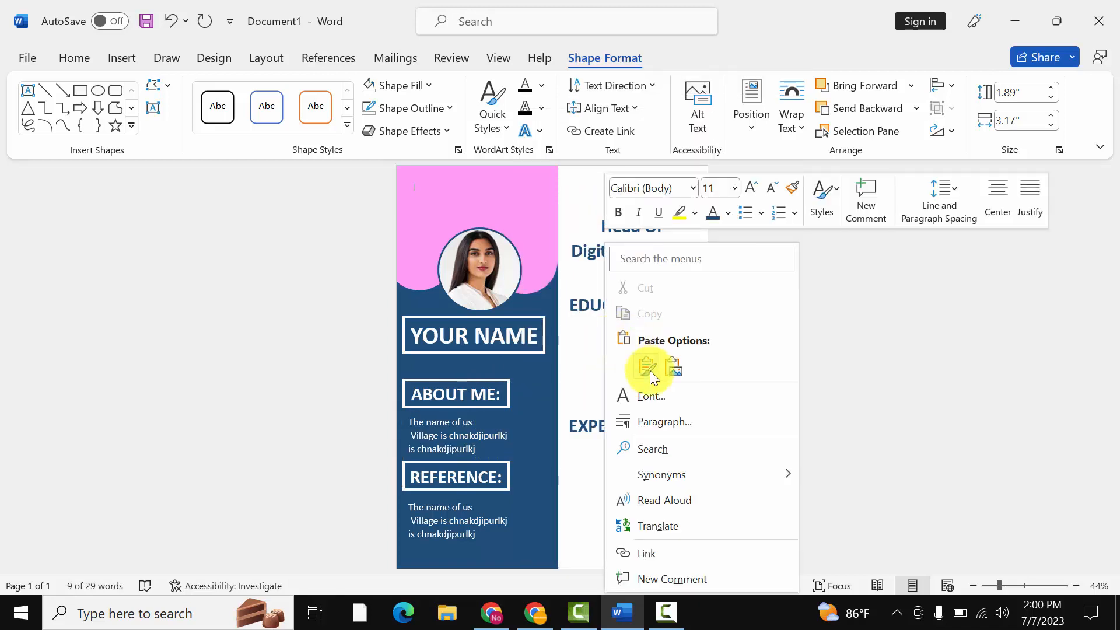
click(649, 367)
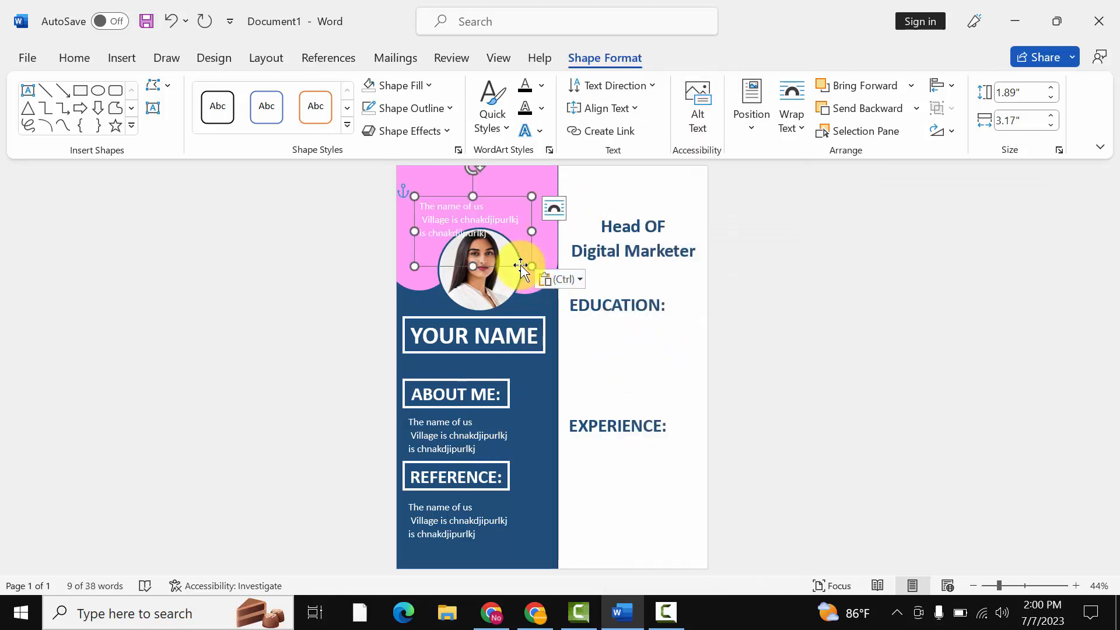
drag(520, 270, 686, 392)
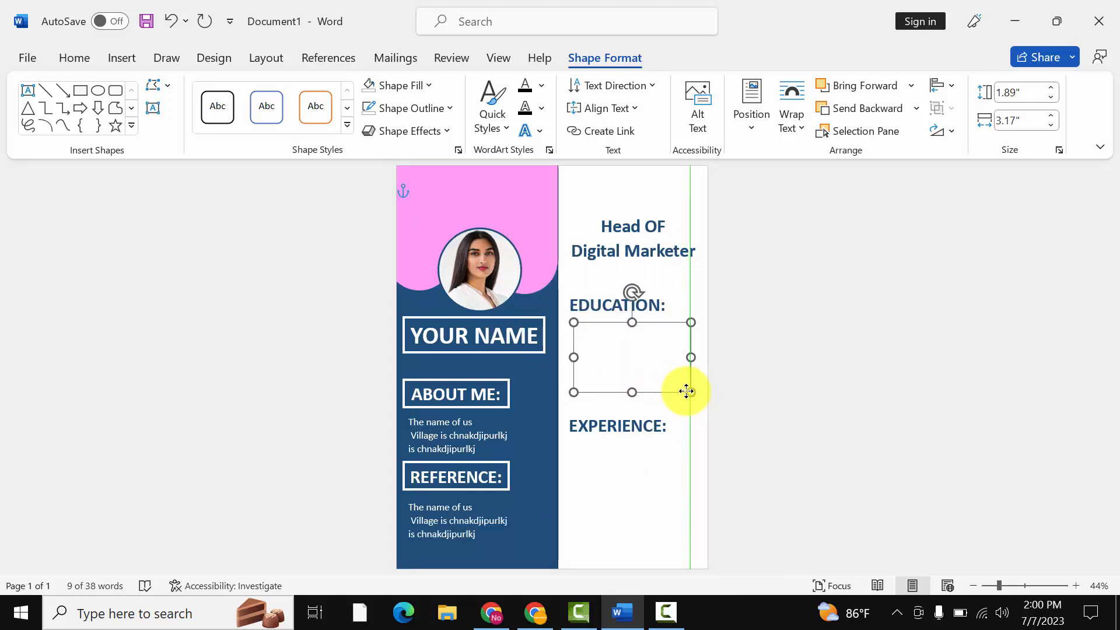
Colour the description text under "EDUCATION:" dark blue and shorten its text box to about 1.35" high
triple_click(618, 352)
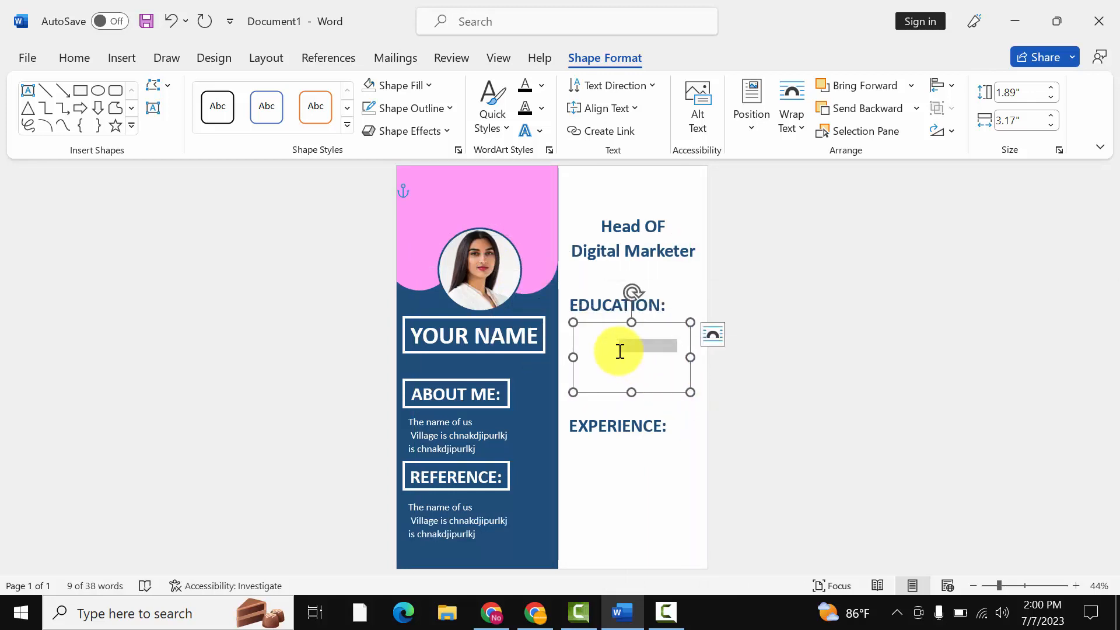
key(ctrl+a)
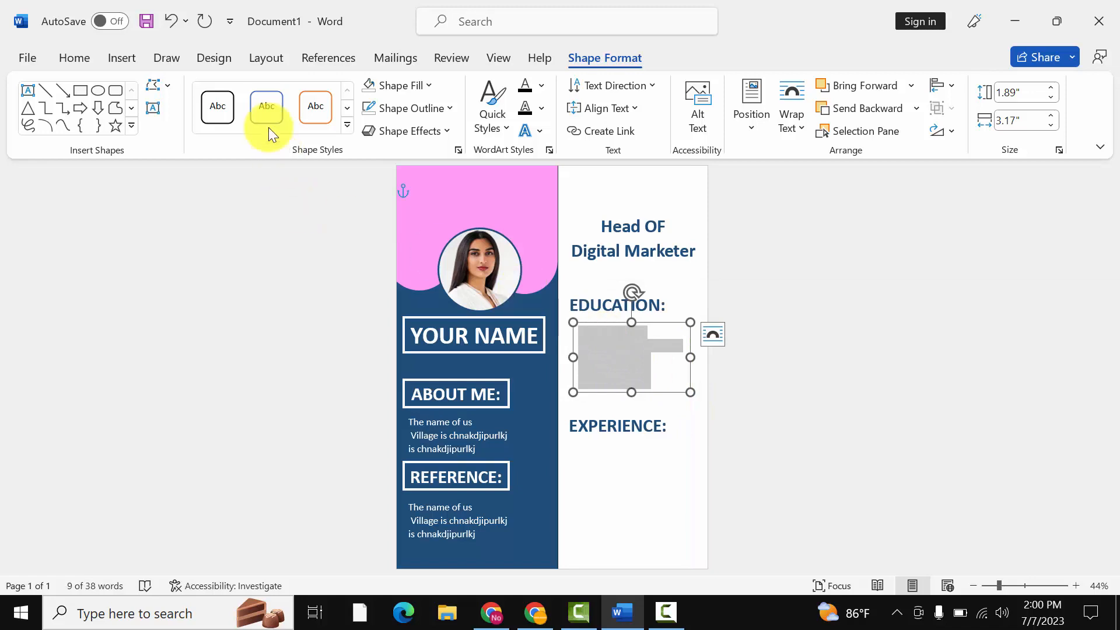
click(79, 60)
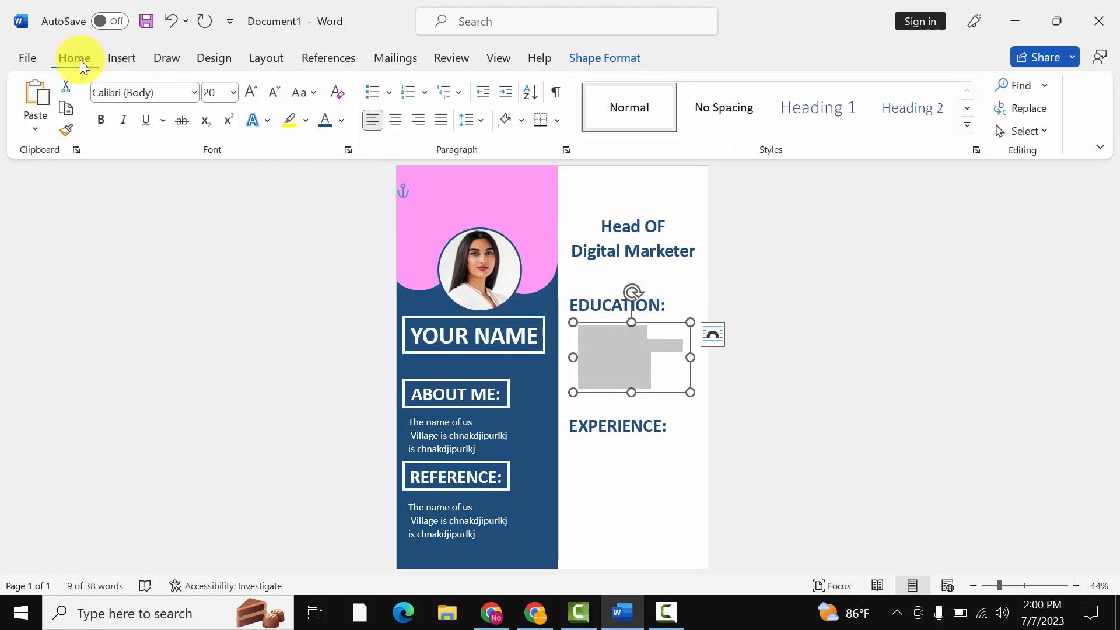
click(341, 126)
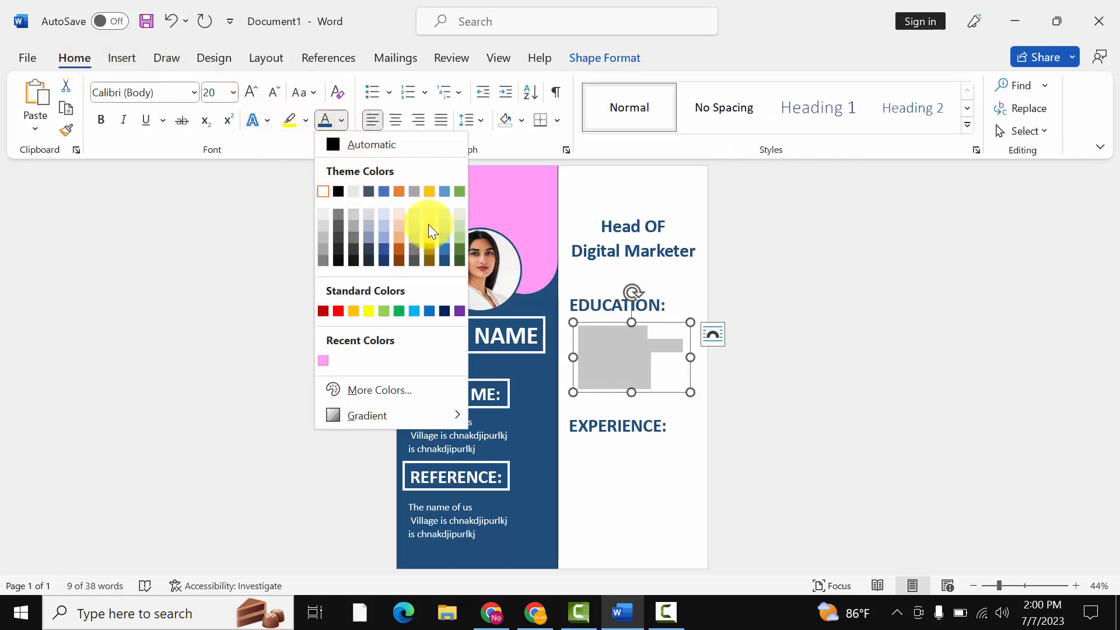
click(447, 260)
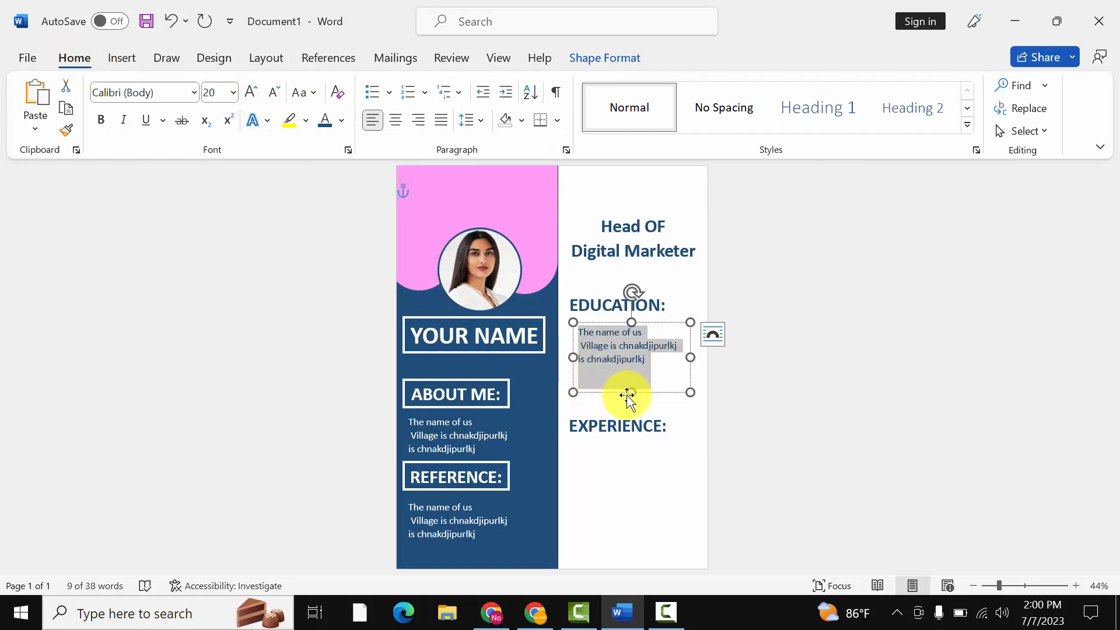
drag(625, 392, 625, 372)
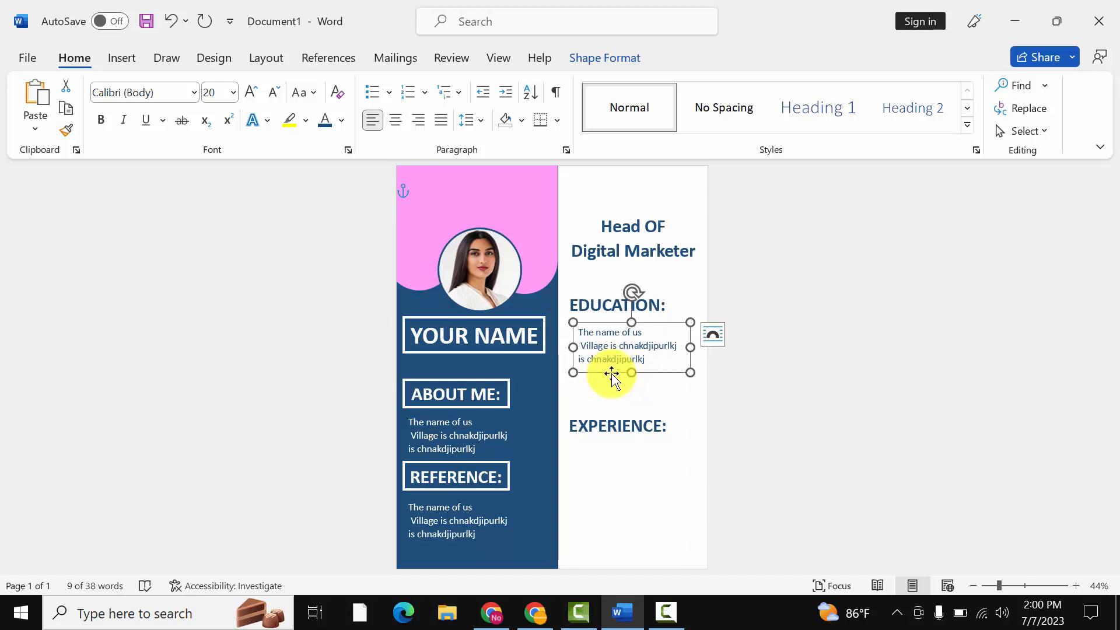
Duplicate the description box under "EDUCATION:" and place the copy directly below the original, above the "EXPERIENCE:" heading
right_click(611, 373)
click(649, 182)
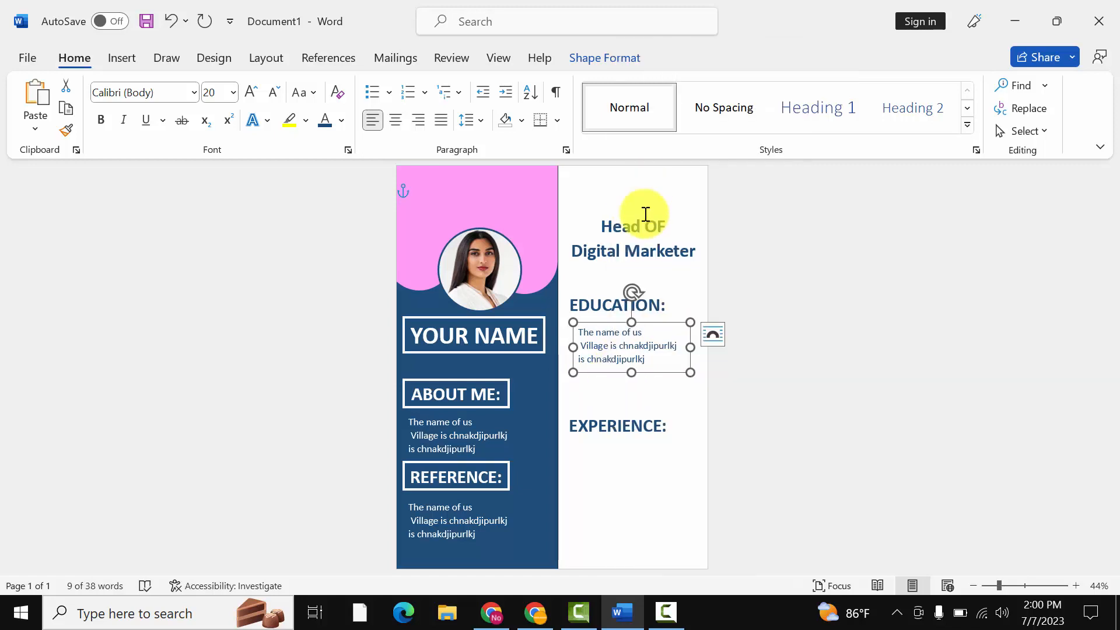
click(591, 389)
right_click(593, 386)
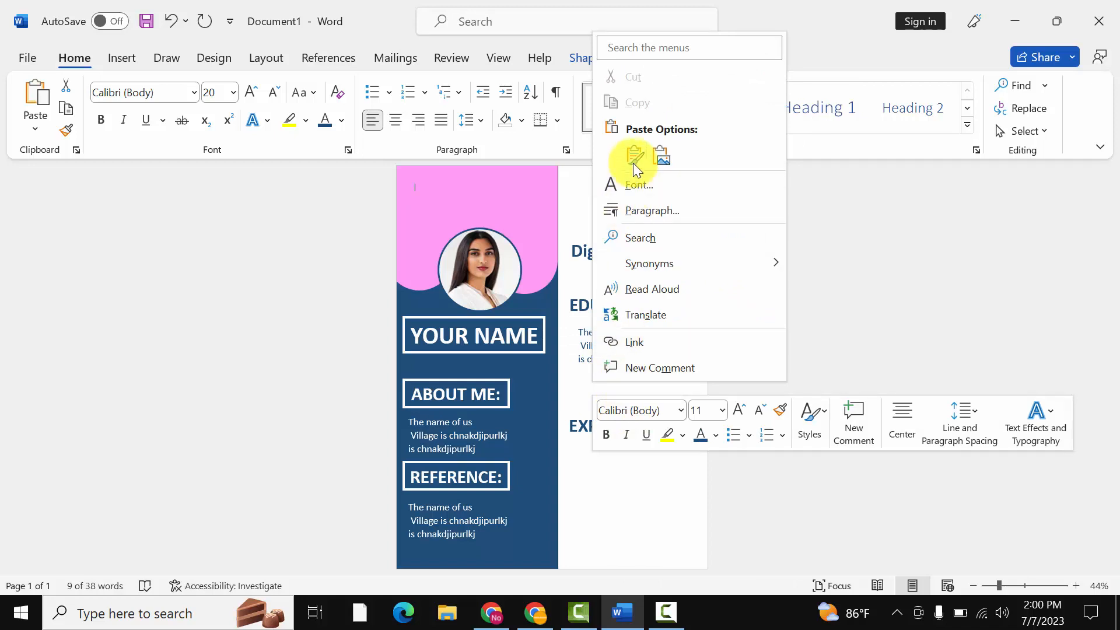
click(635, 156)
drag(517, 245, 679, 413)
Align the two description boxes under "EDUCATION:" along their left edges
shift+click(593, 350)
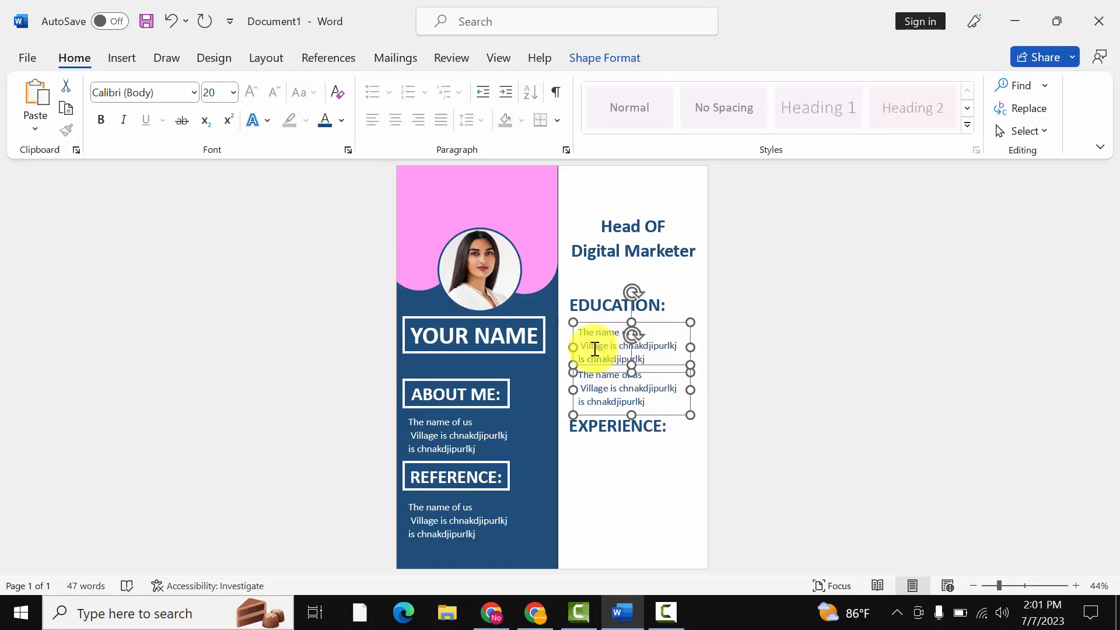
click(592, 61)
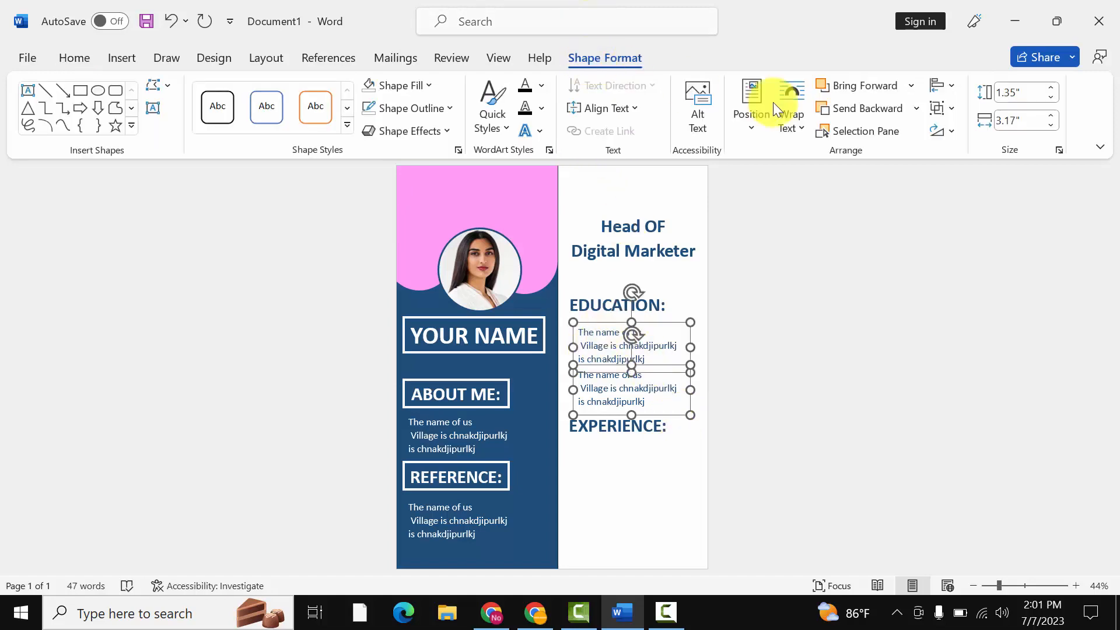
click(931, 91)
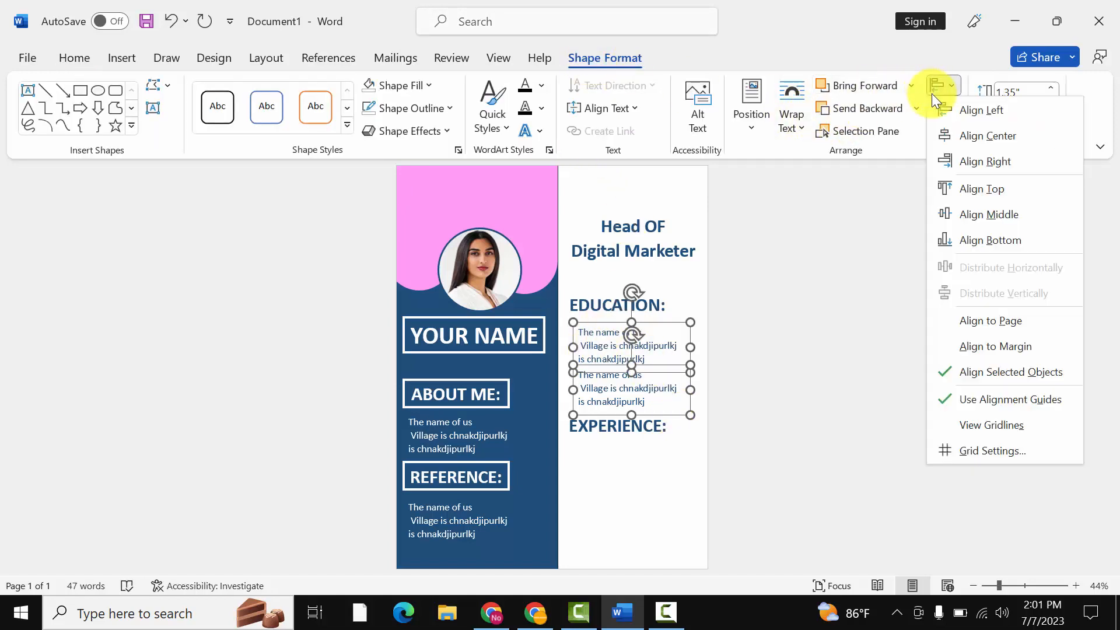
click(940, 104)
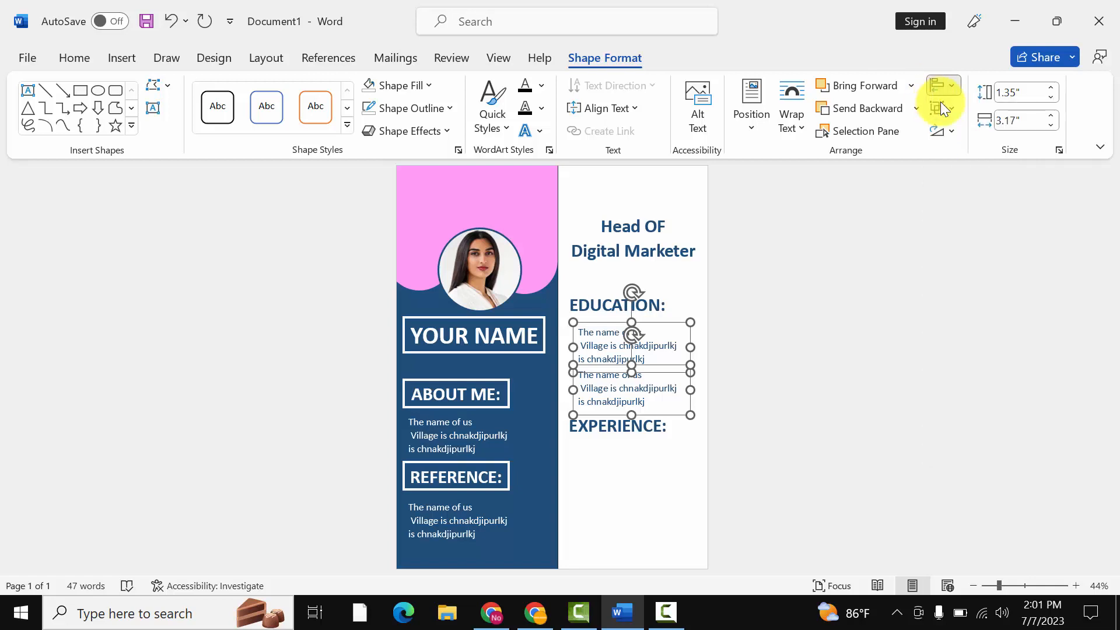
Duplicate the pair of description boxes under "EDUCATION:" and place the copies below the "EXPERIENCE:" heading
right_click(668, 368)
click(706, 230)
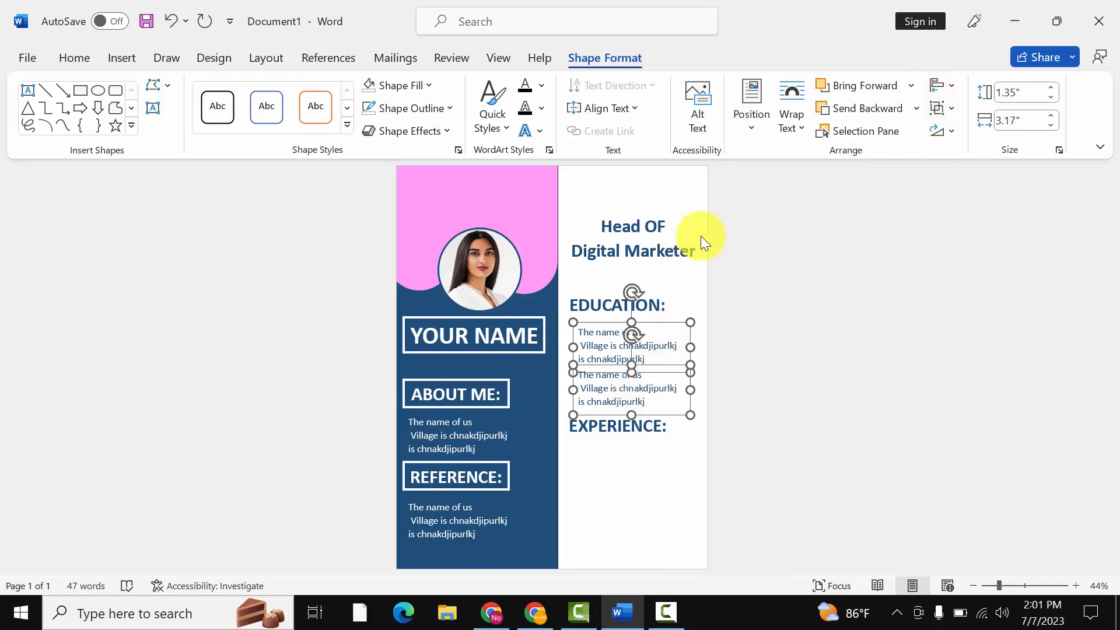
click(612, 481)
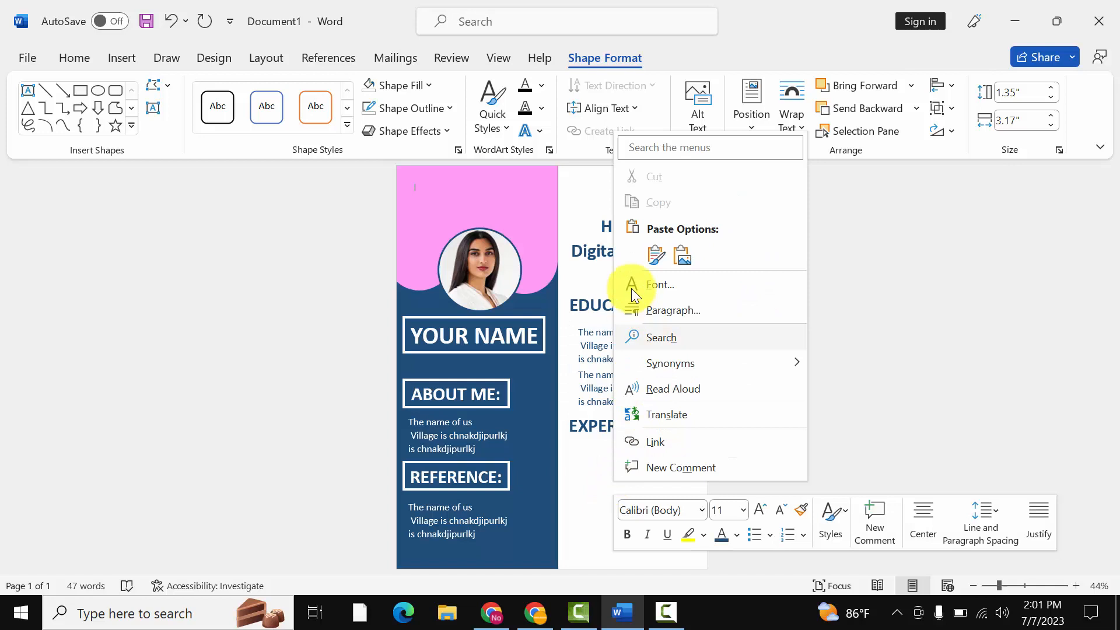
click(650, 259)
drag(520, 244, 677, 484)
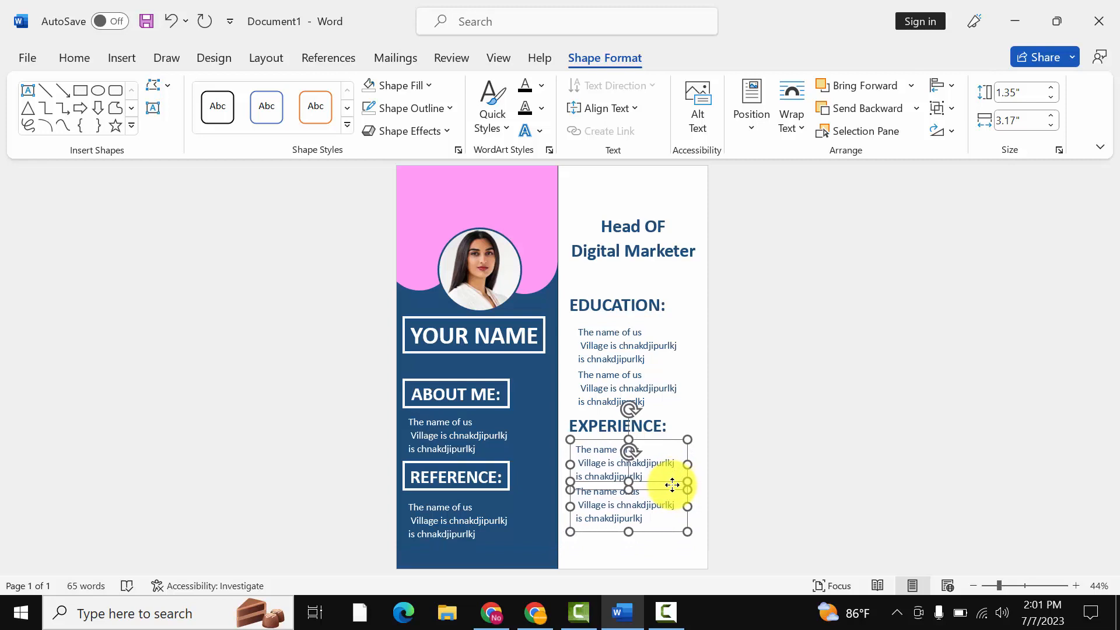
drag(672, 485, 672, 485)
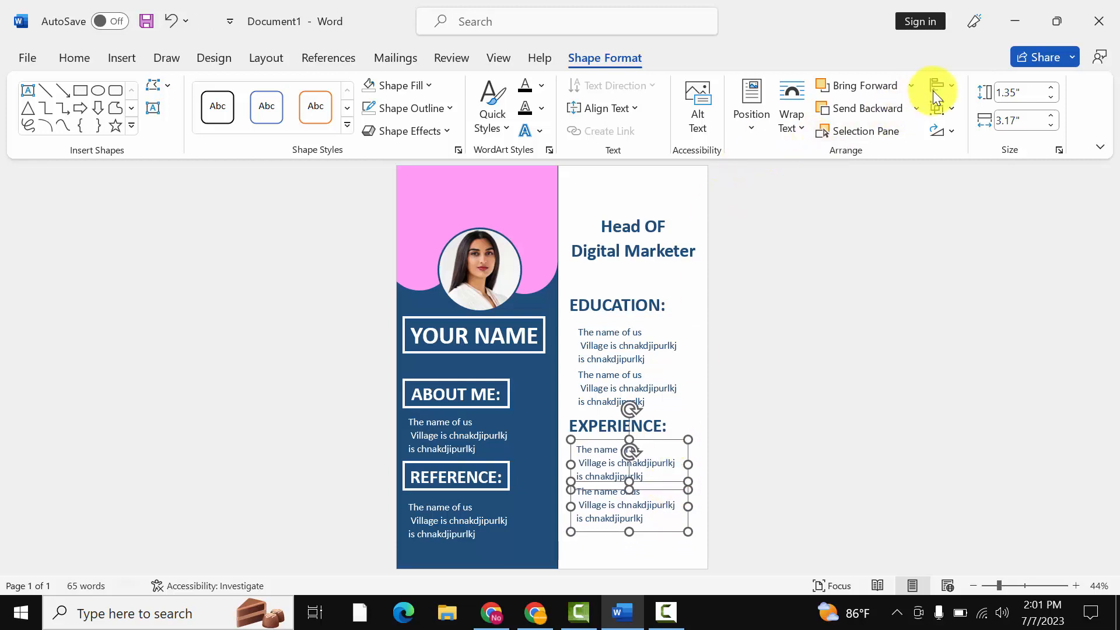
Group the two description boxes under "EXPERIENCE:", and group the two under "EDUCATION:" likewise
click(953, 111)
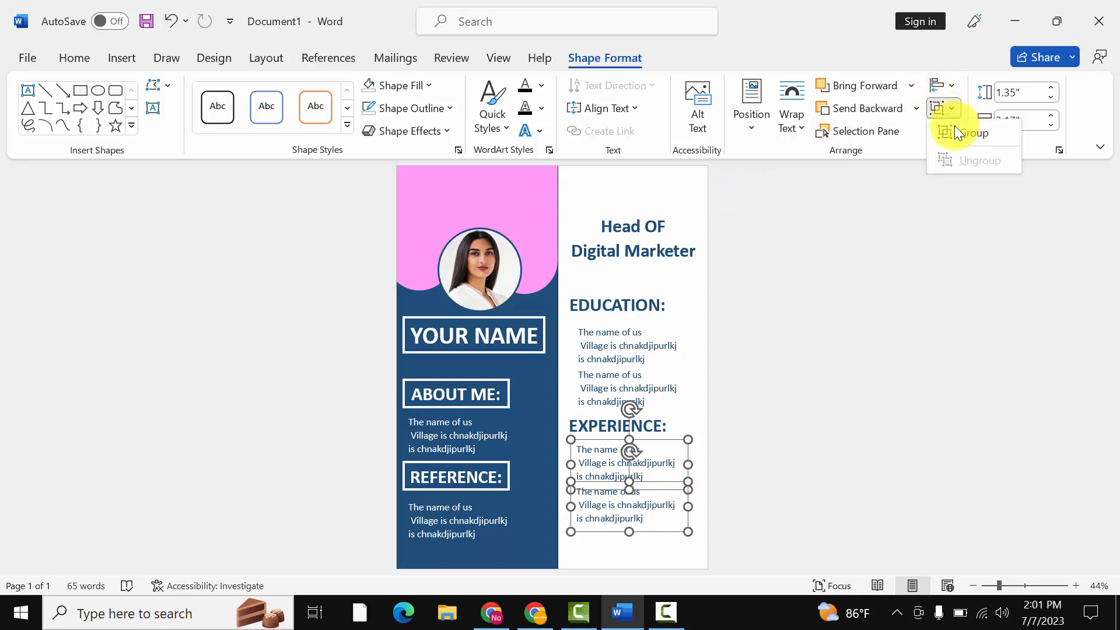
click(956, 127)
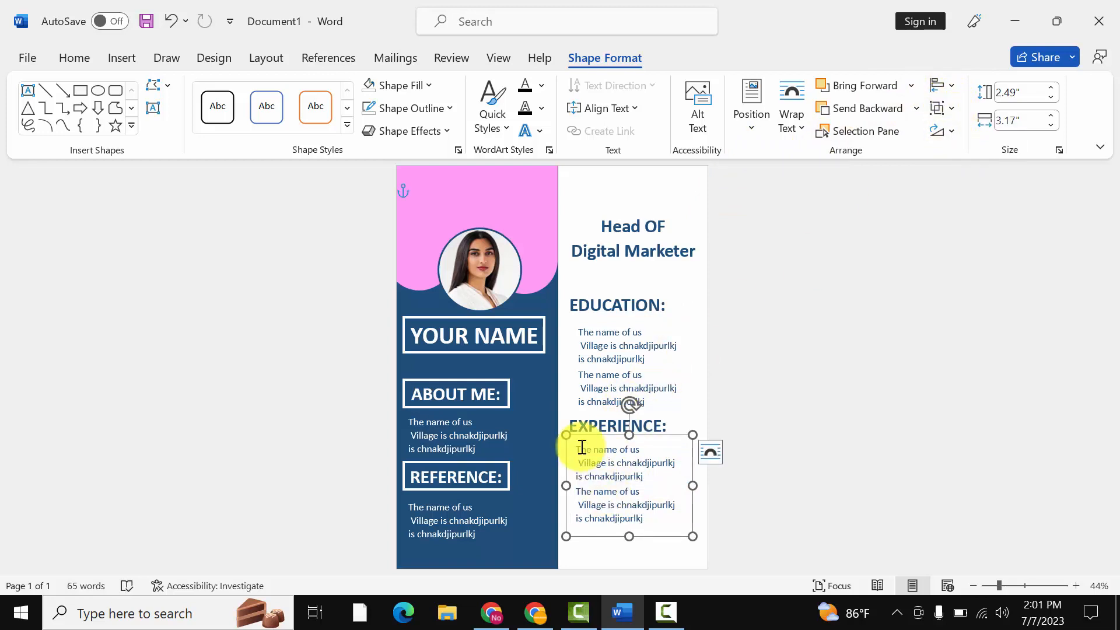
click(600, 360)
shift+click(617, 388)
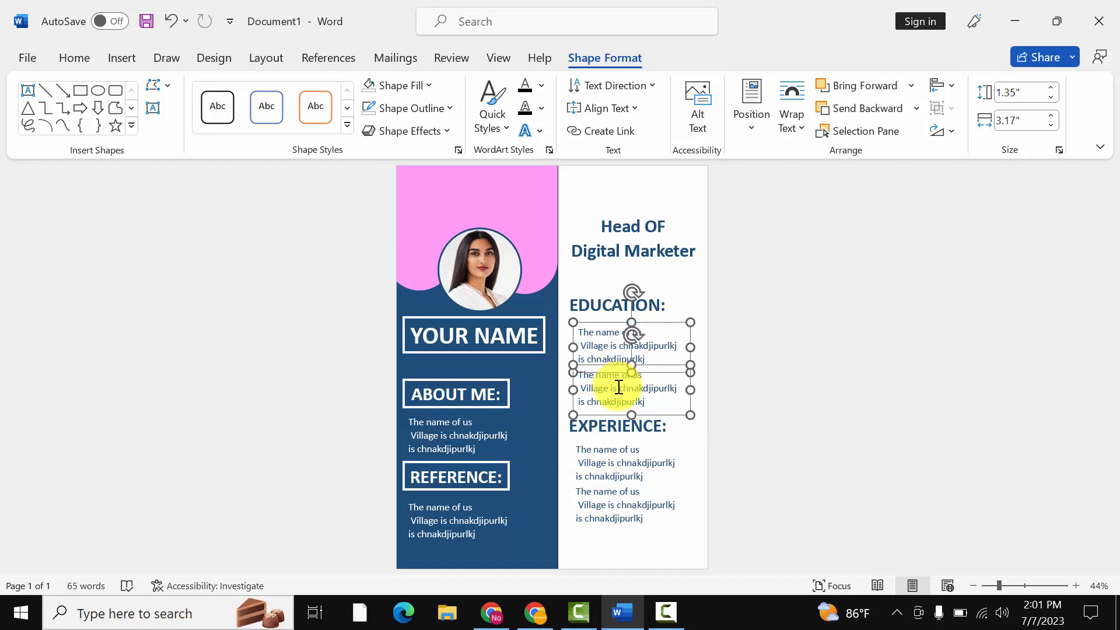
click(949, 102)
click(963, 129)
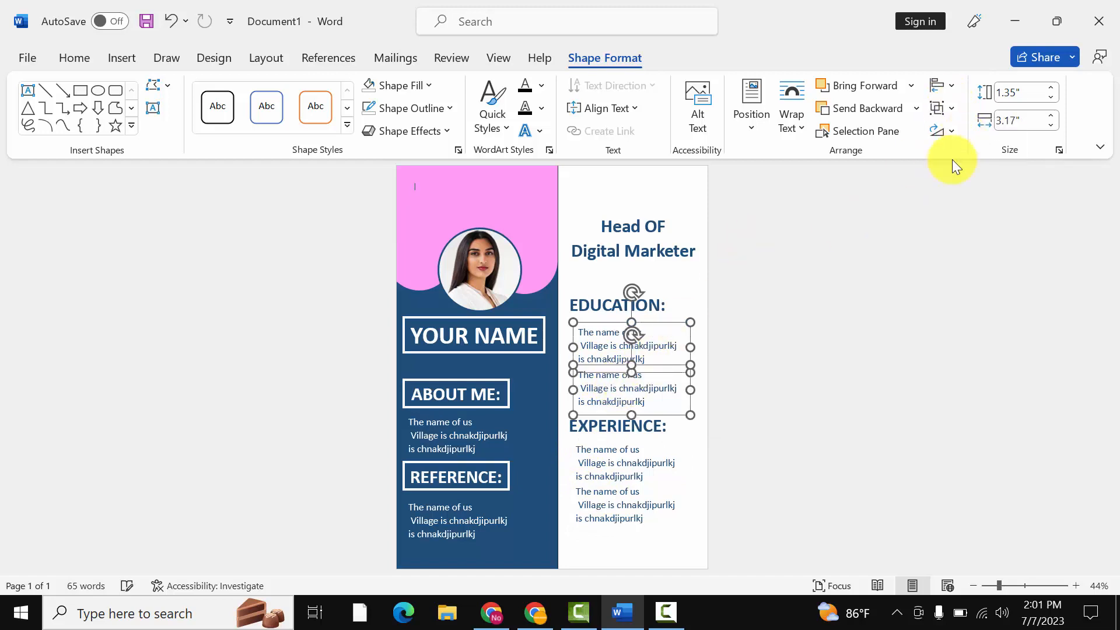
Align the two description groups along their left edges and nudge both slightly to the right of the headings
shift+click(623, 518)
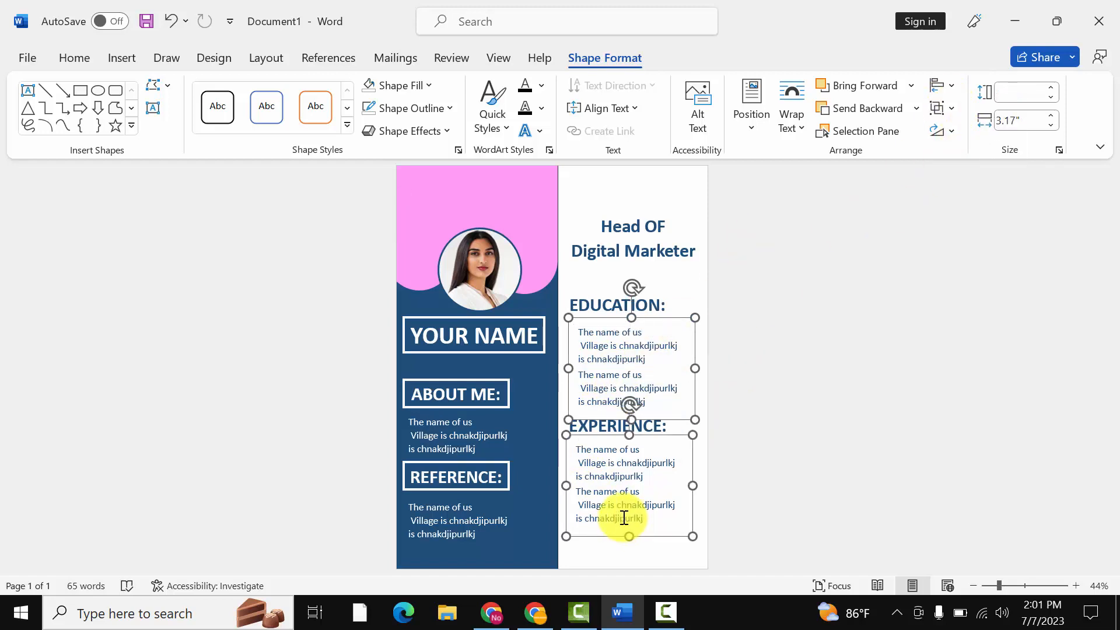
click(958, 86)
click(949, 112)
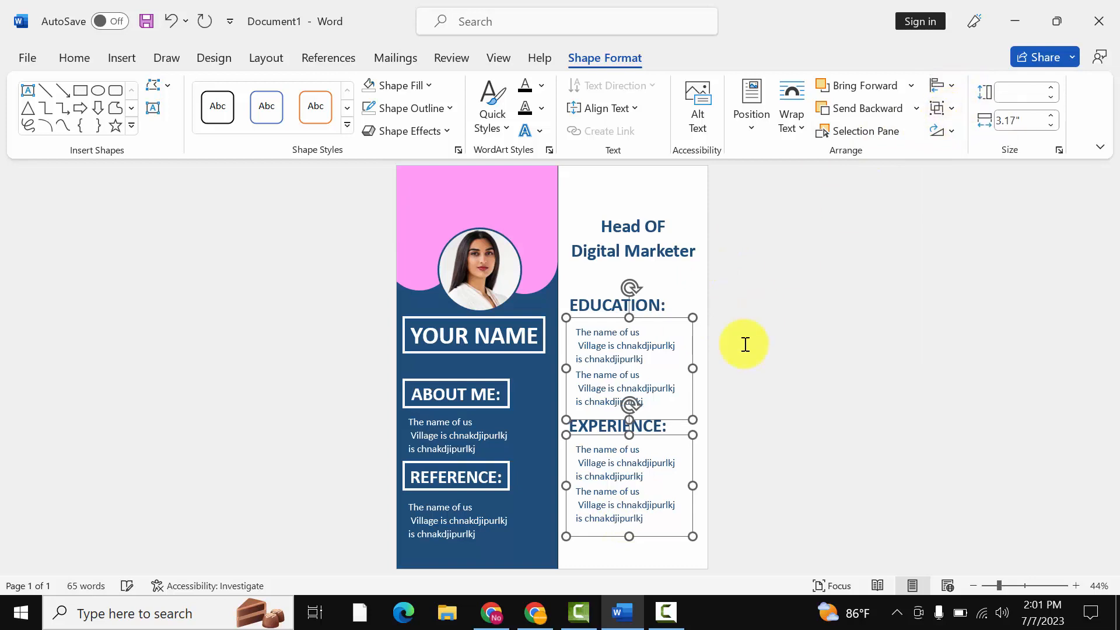
key(Right)
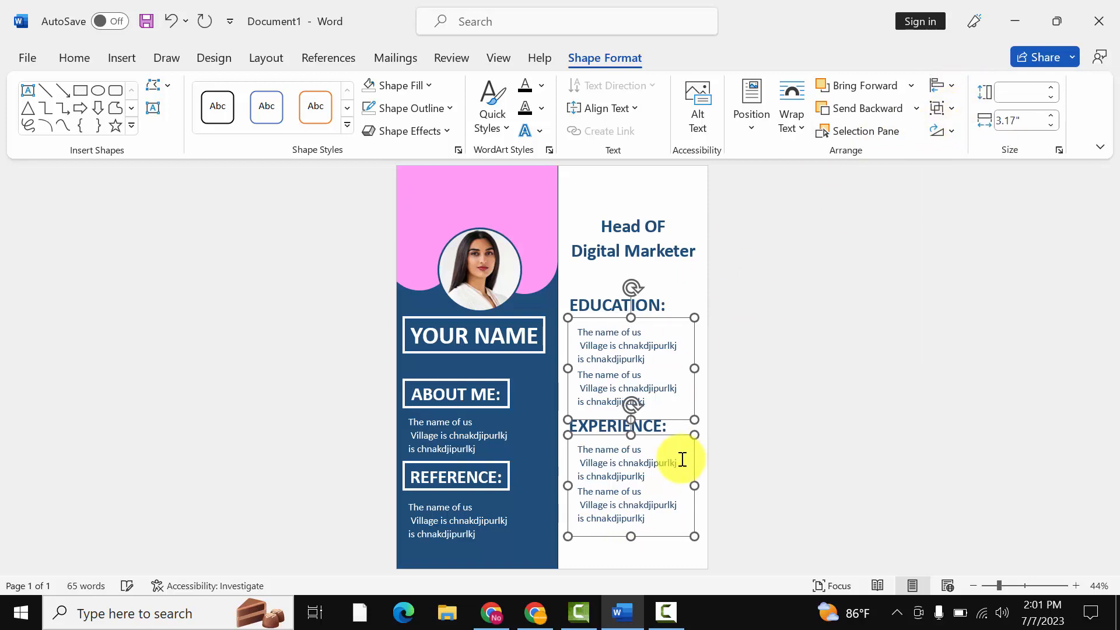
key(Right)
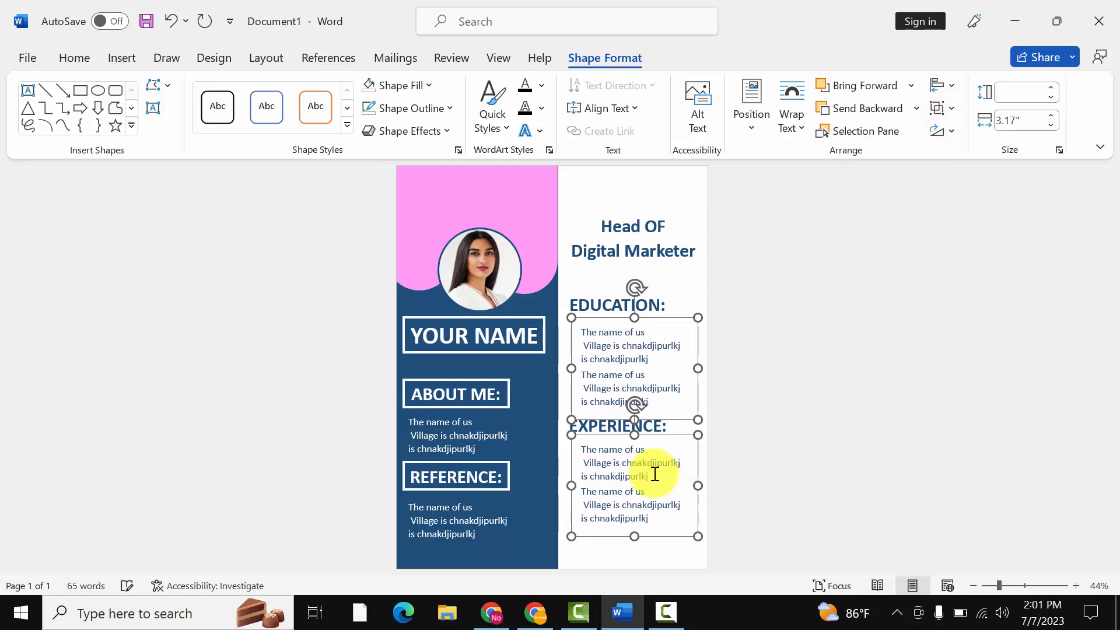
click(592, 555)
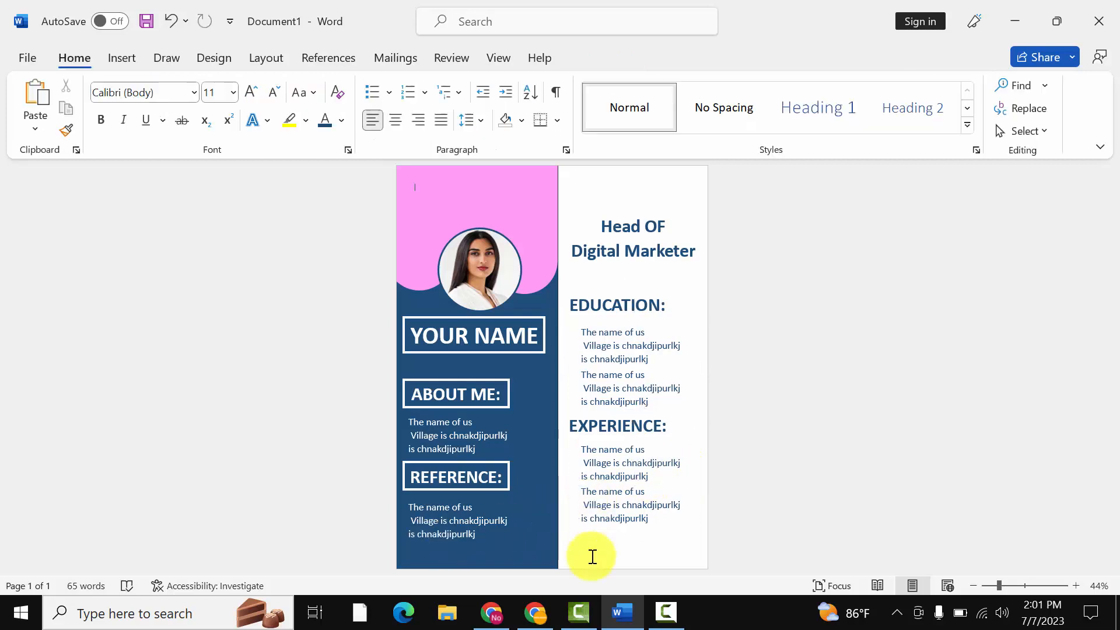
Draw a vertical line about 2.11" long left of the "EDUCATION:" descriptions and set its weight to 3 pt
click(132, 57)
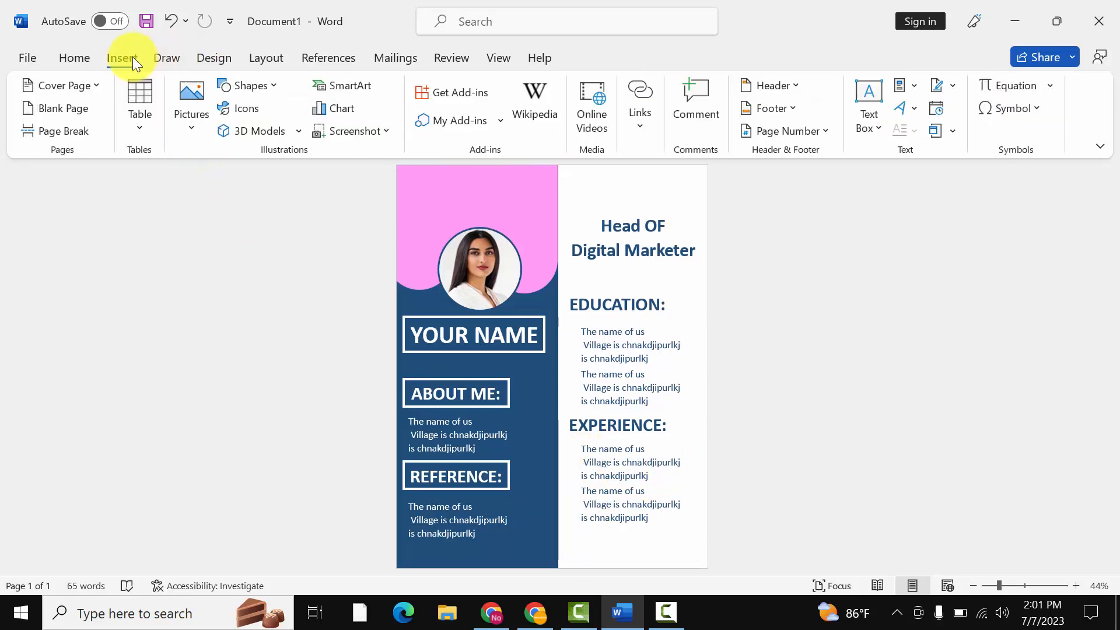
click(244, 87)
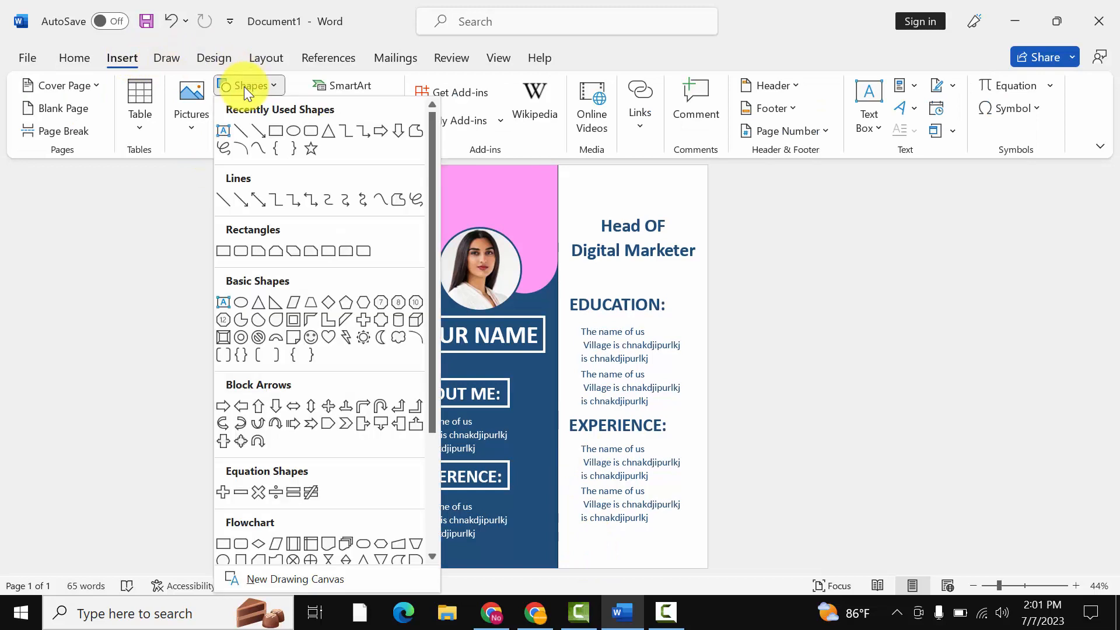
click(242, 128)
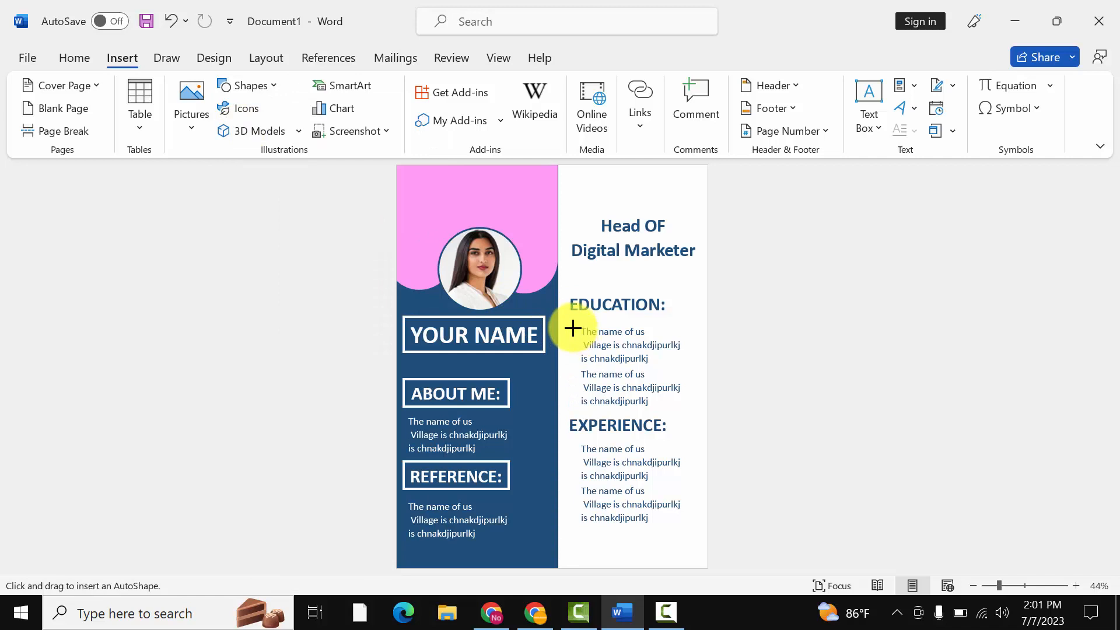
drag(572, 327, 573, 408)
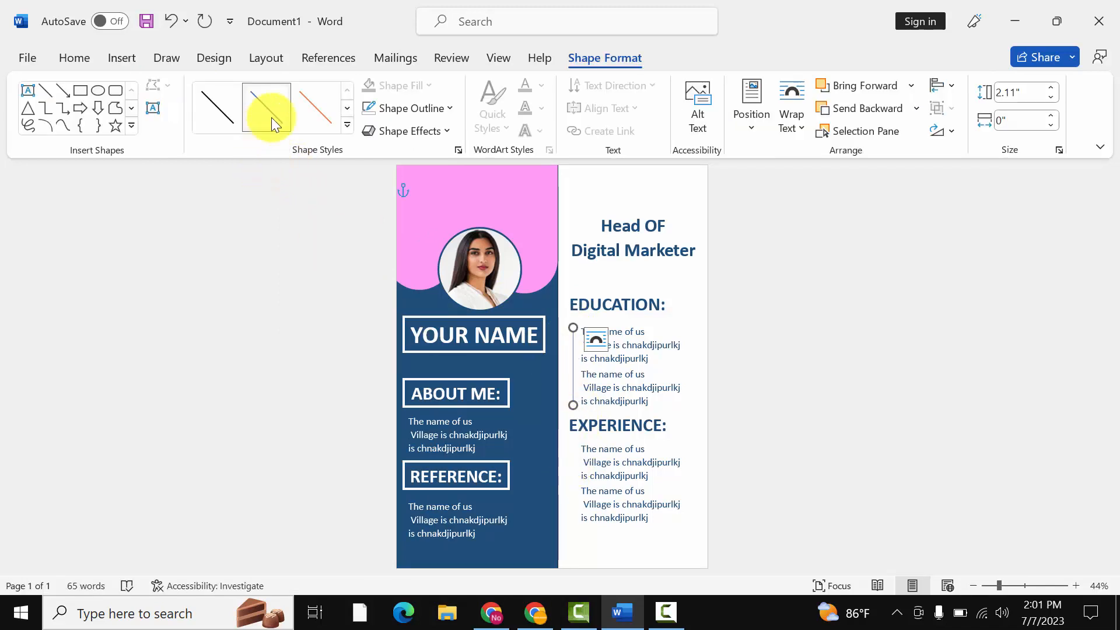
click(414, 110)
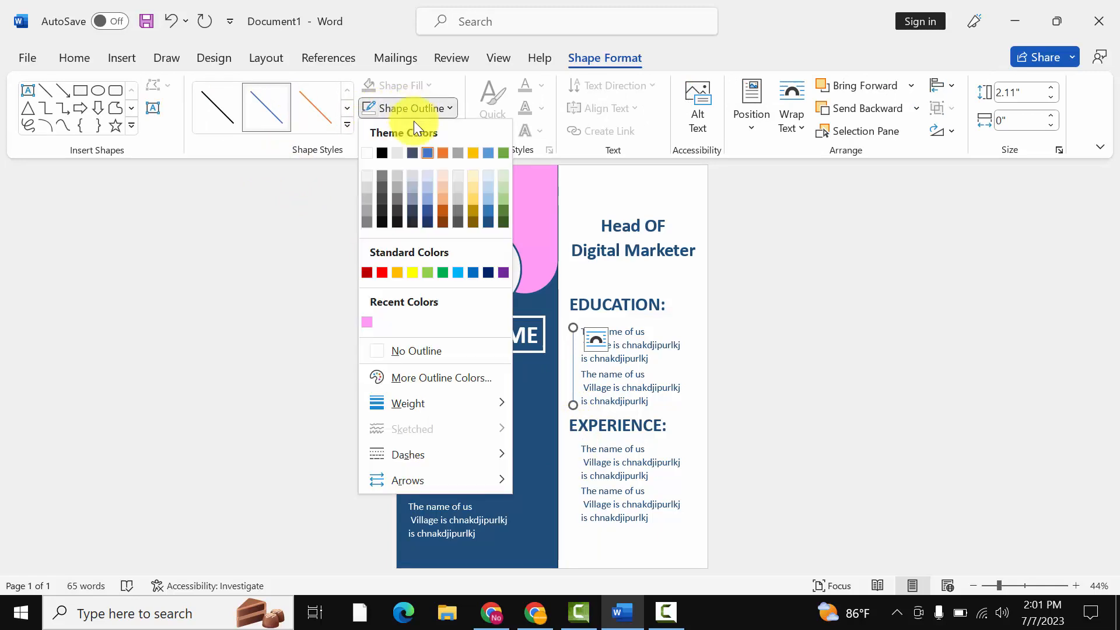
mouse_move(413, 408)
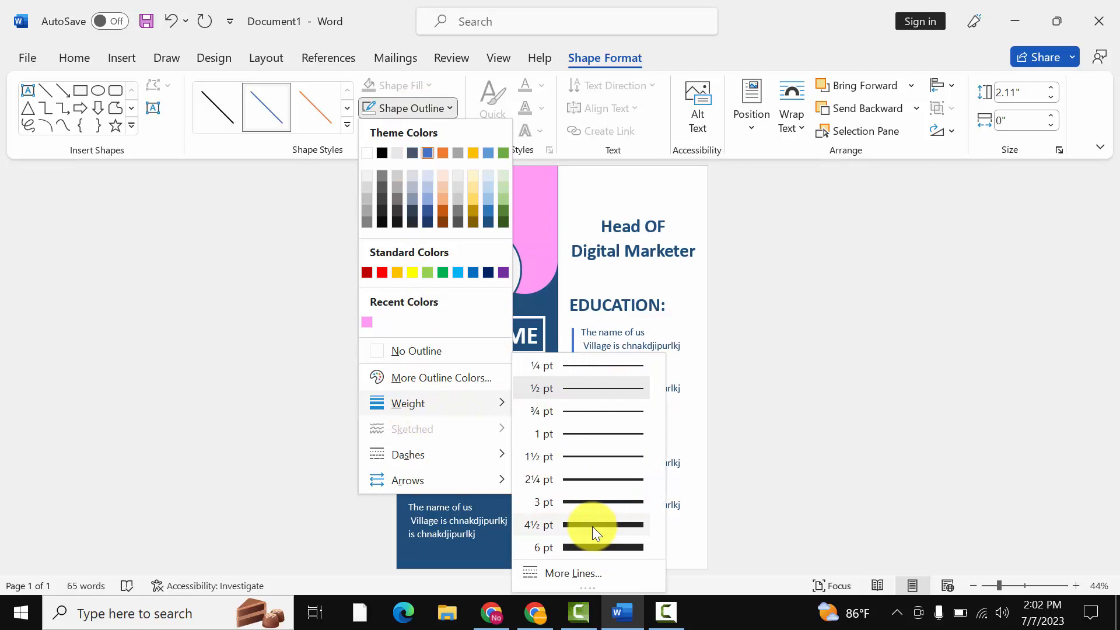
click(593, 509)
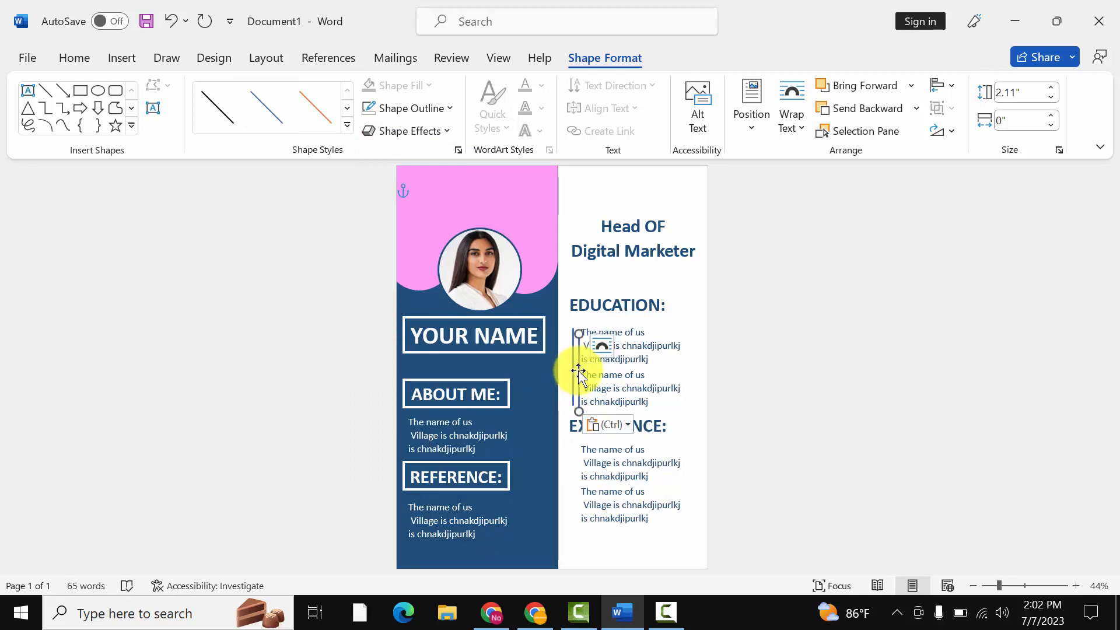
Place a copy of the vertical line beside the "EXPERIENCE:" descriptions and align both lines along their left edges
drag(579, 370, 574, 482)
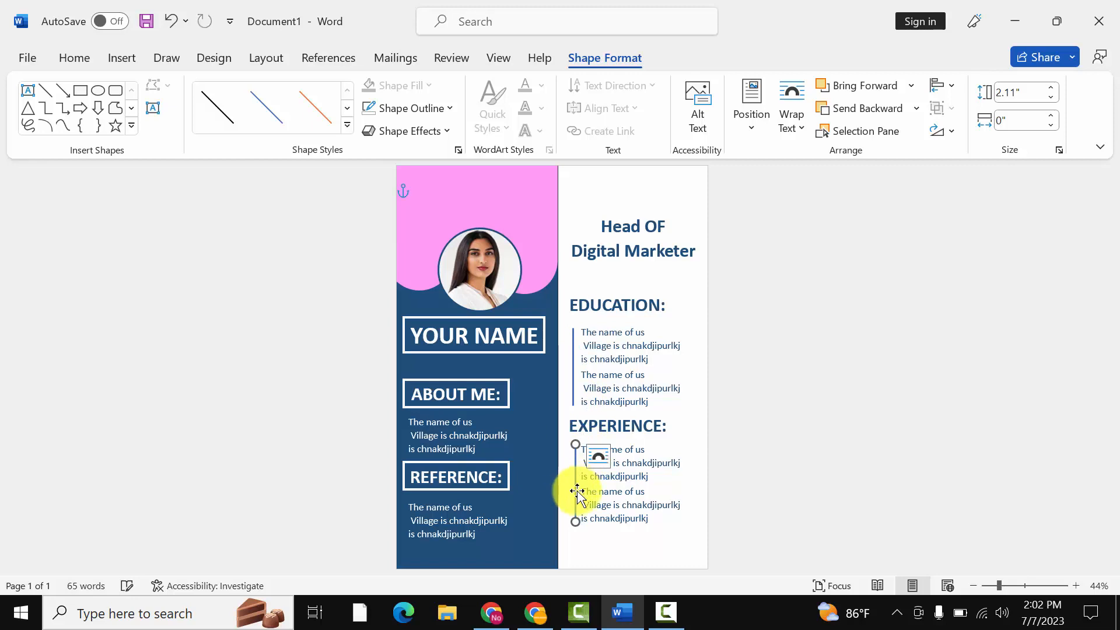
shift+click(573, 387)
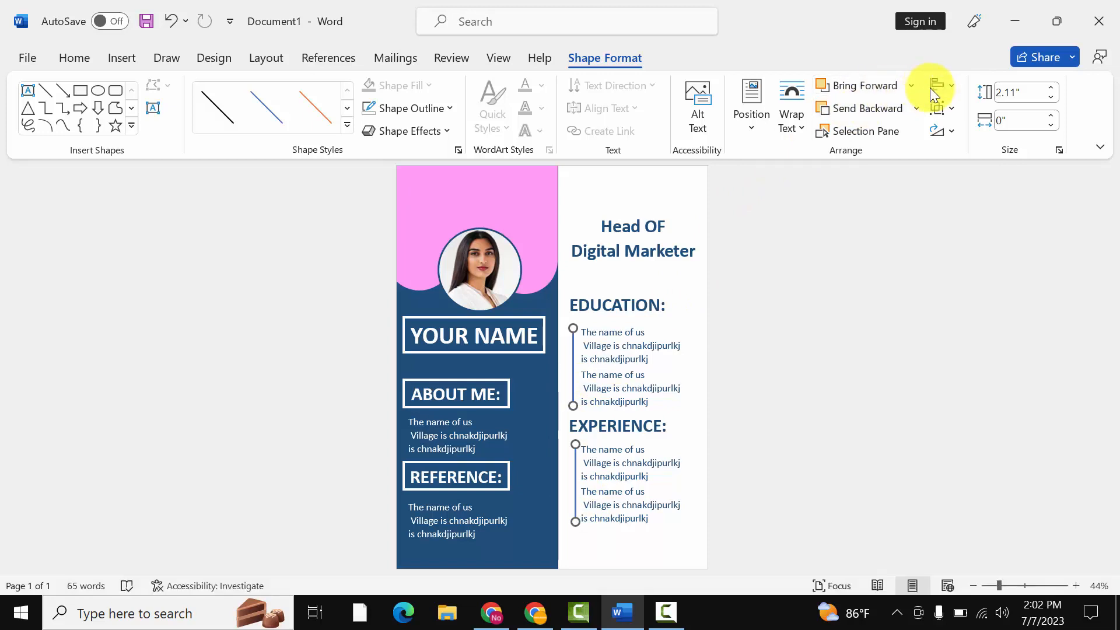
click(949, 91)
click(950, 115)
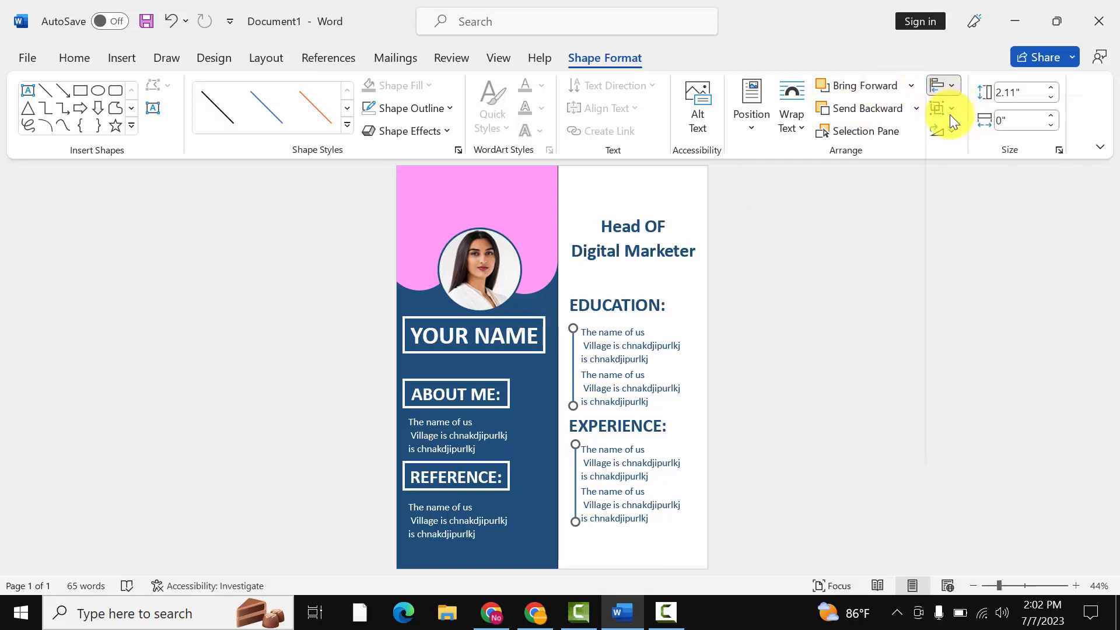
click(657, 354)
click(652, 502)
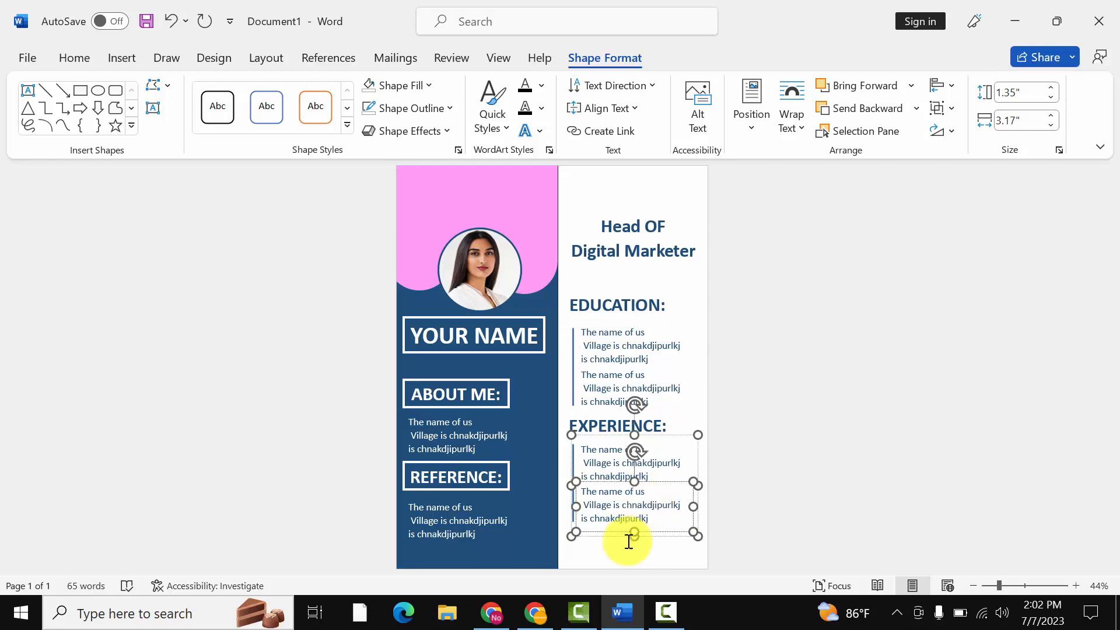
click(602, 566)
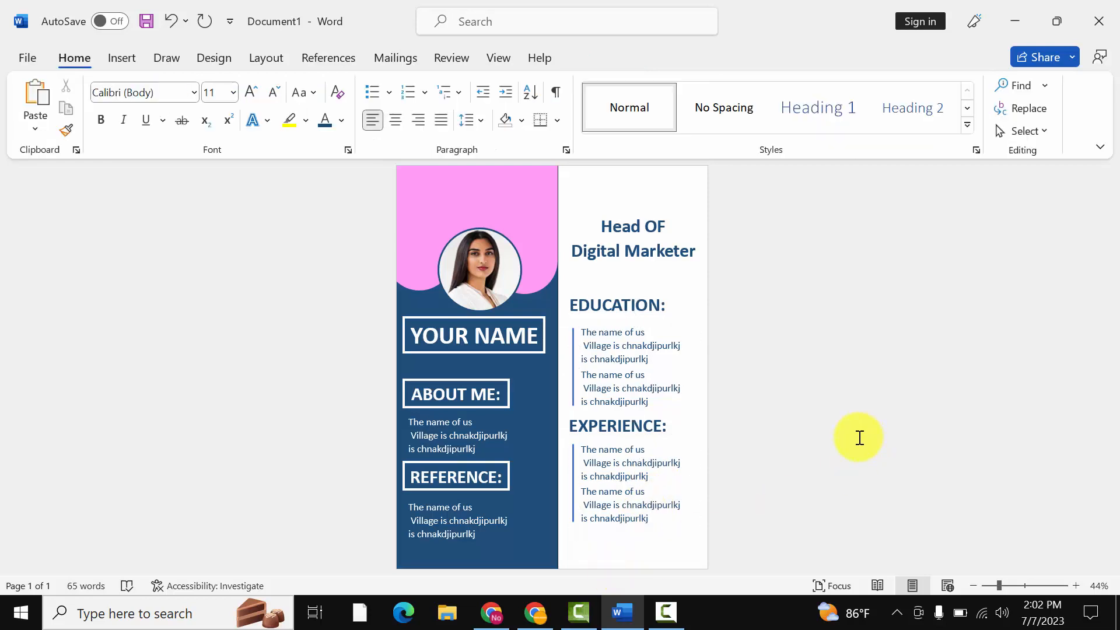